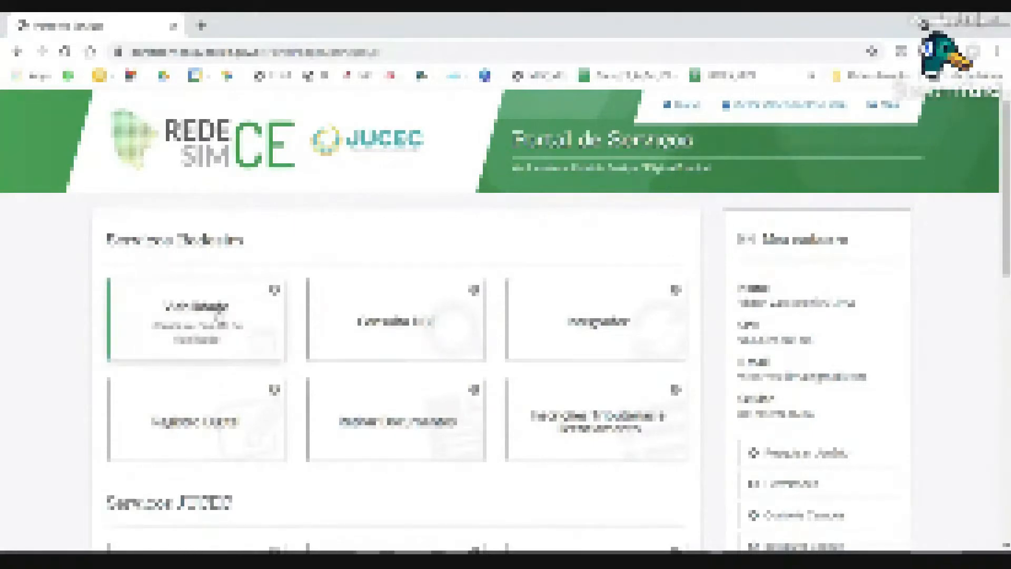
Open the Viabilidade services page from the Viabilidade card under Serviços Federais.
left_click(161, 311)
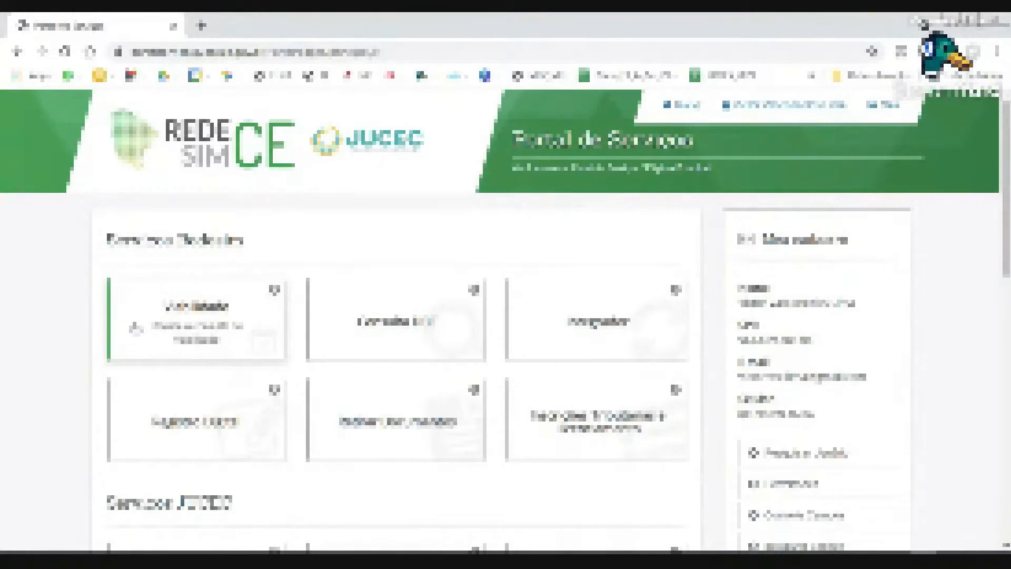
left_click(140, 326)
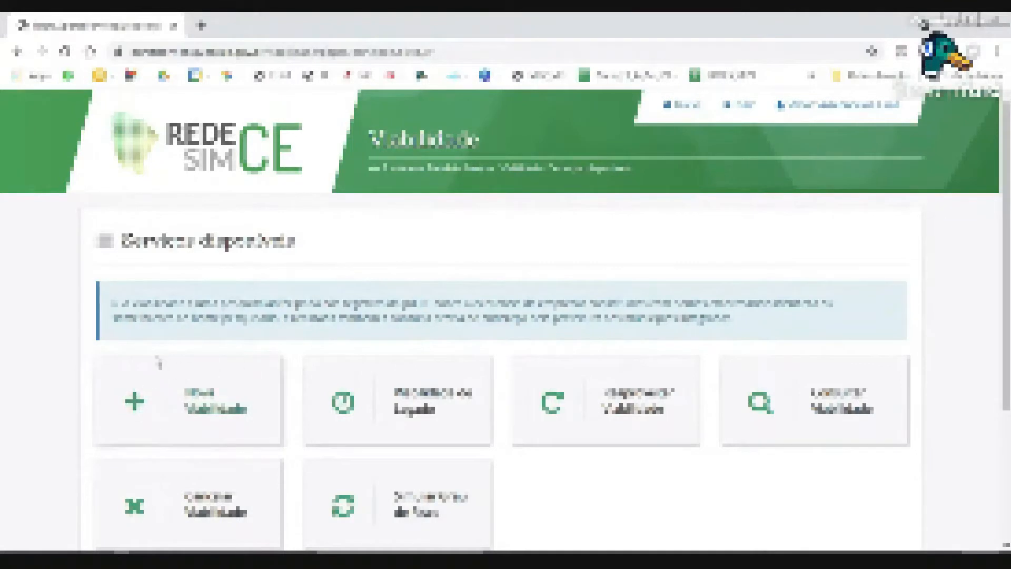
Start a Nova Viabilidade, choose the first event type, and advance to the legal-nature page.
left_click(216, 439)
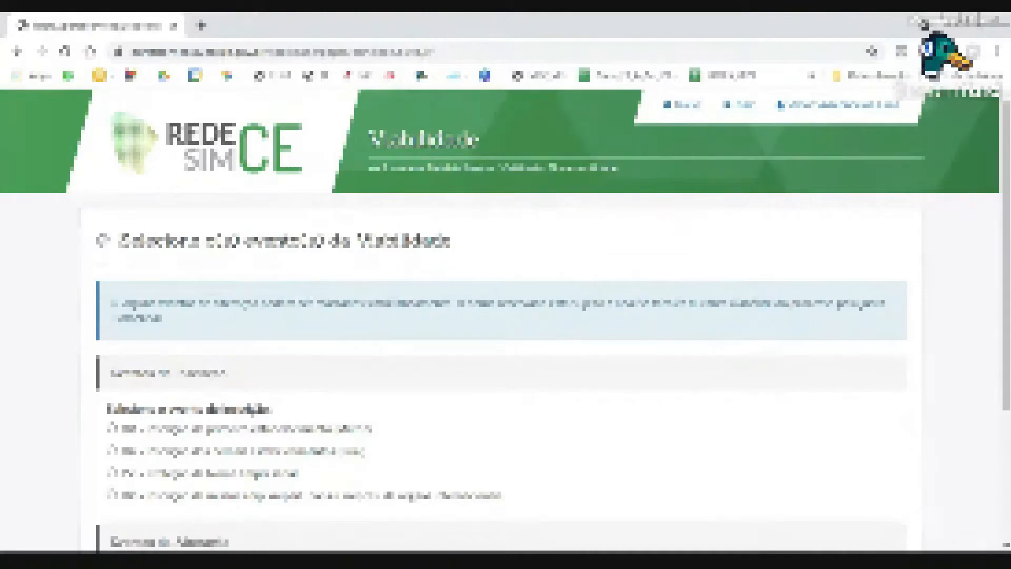
scroll(210, 421, "down", 3)
scroll(193, 261, "up", 1)
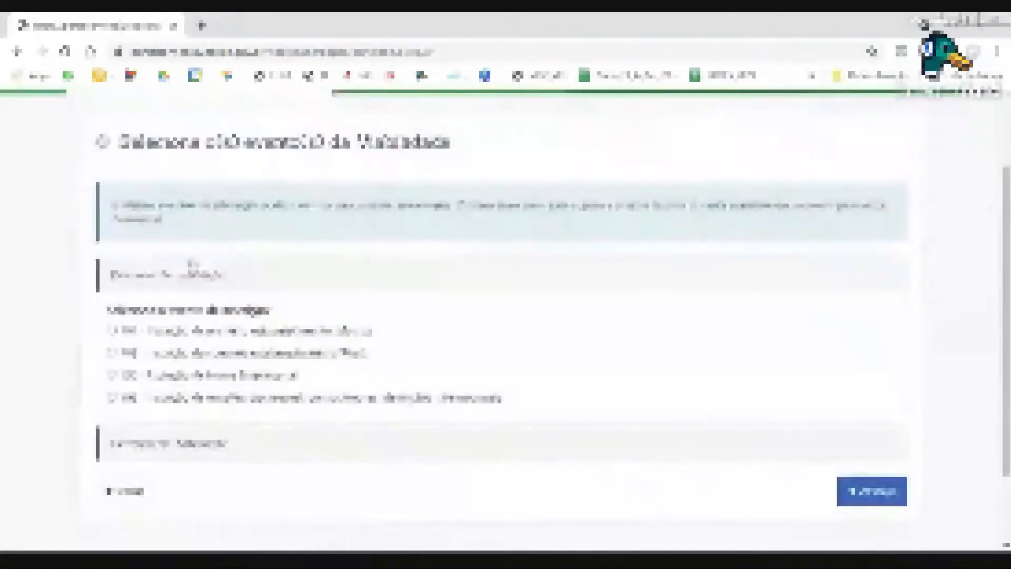
left_click(157, 336)
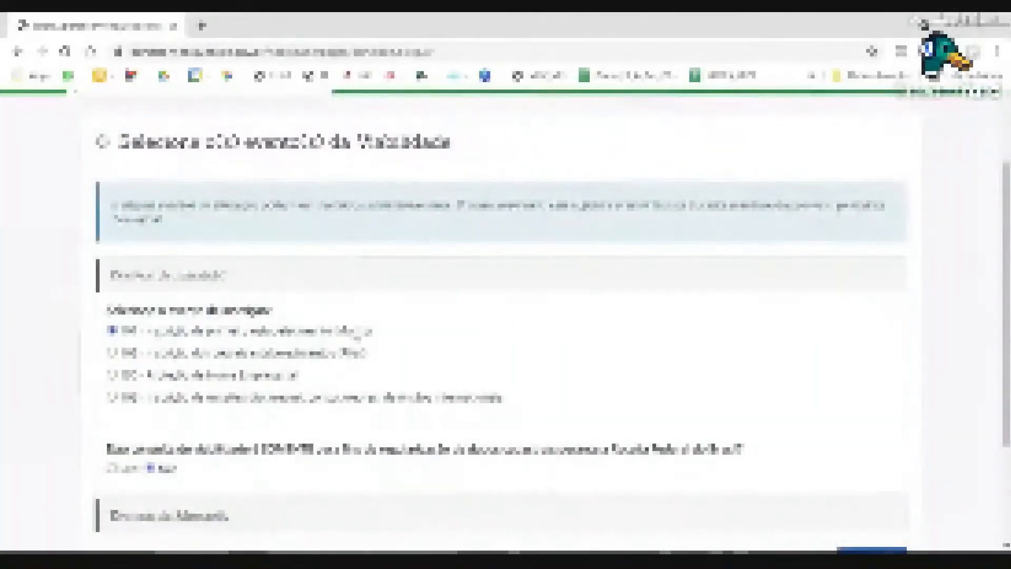
left_click_drag(144, 450, 433, 454)
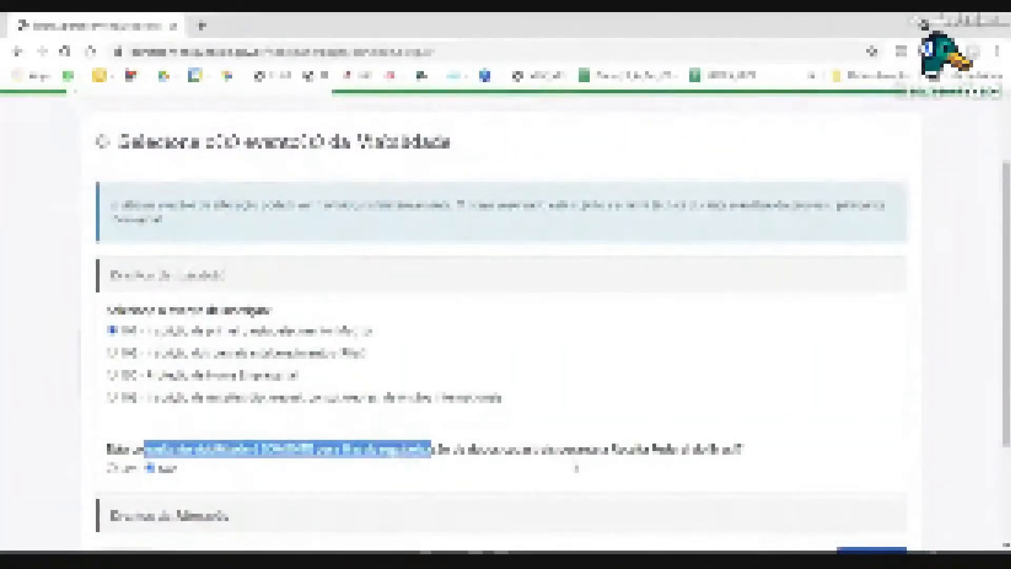
left_click(659, 454)
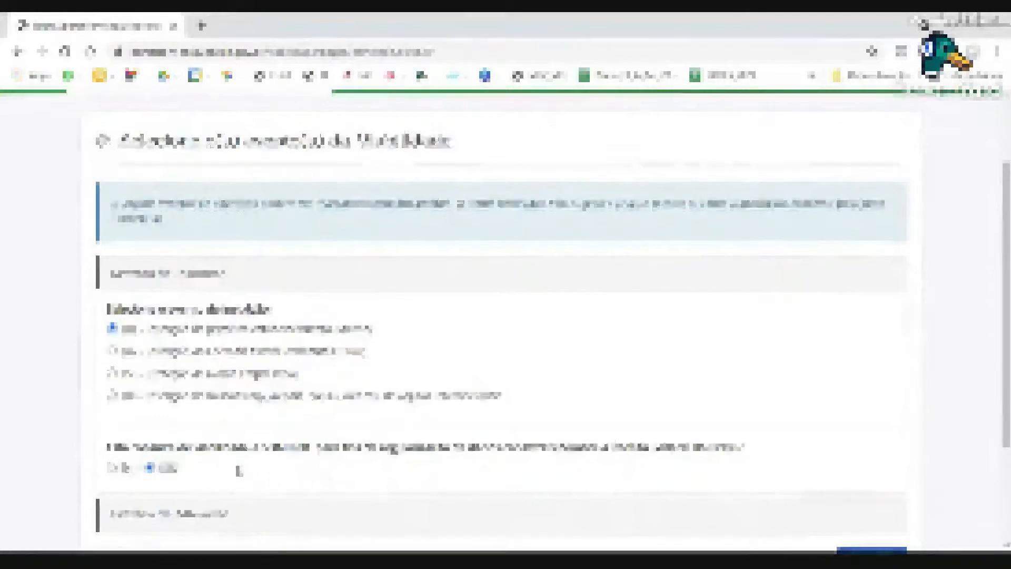
scroll(479, 469, "down", 3)
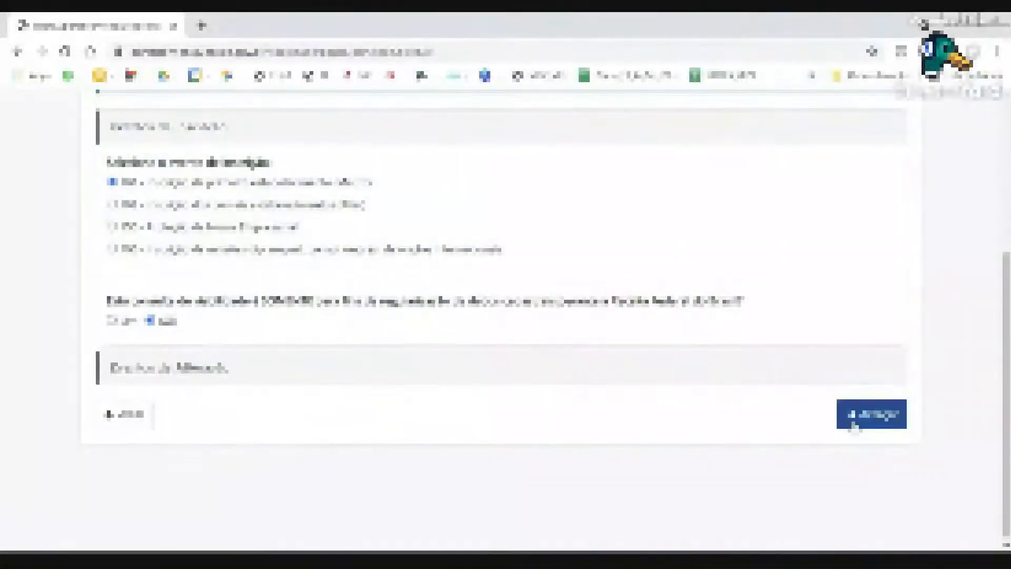
left_click(853, 419)
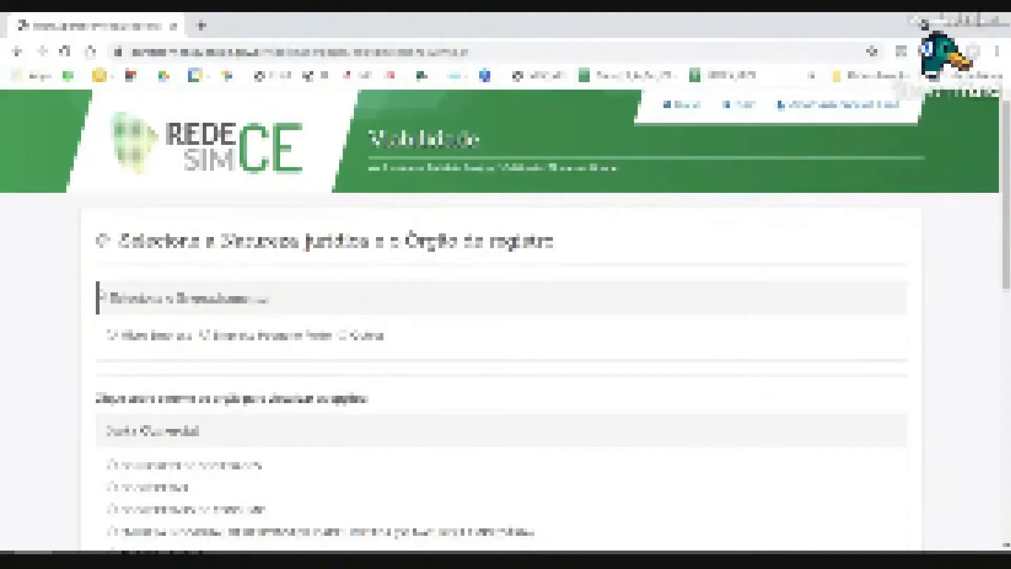
Choose the last natureza jurídica option and advance to the Local da Viabilidade step.
scroll(139, 249, "down", 2)
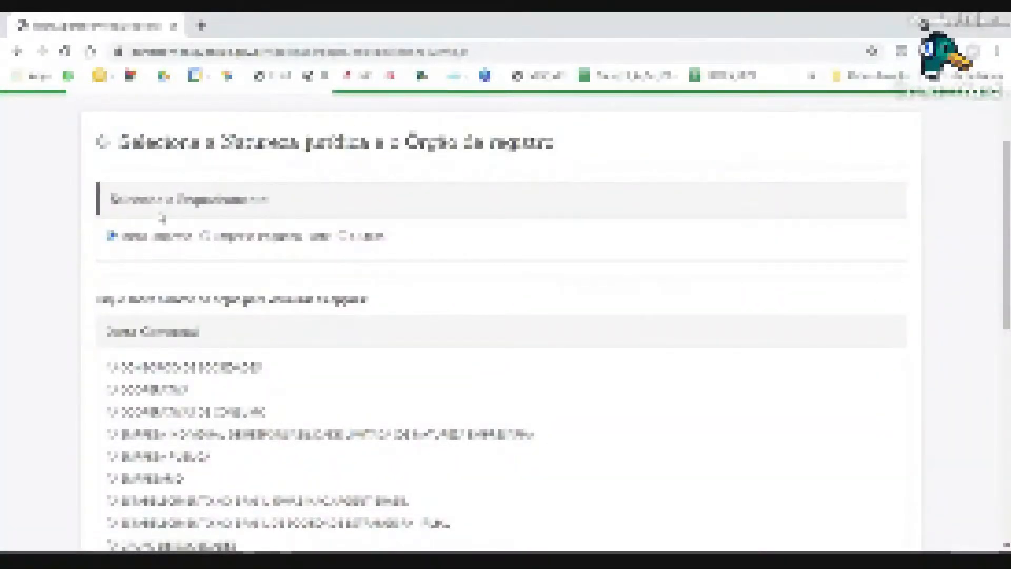
scroll(53, 279, "down", 4)
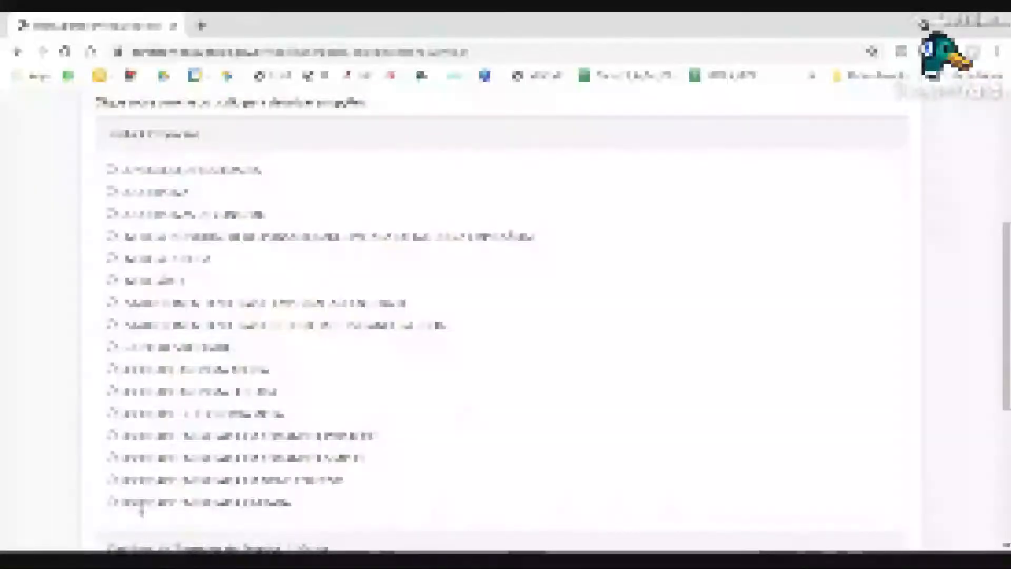
left_click(136, 505)
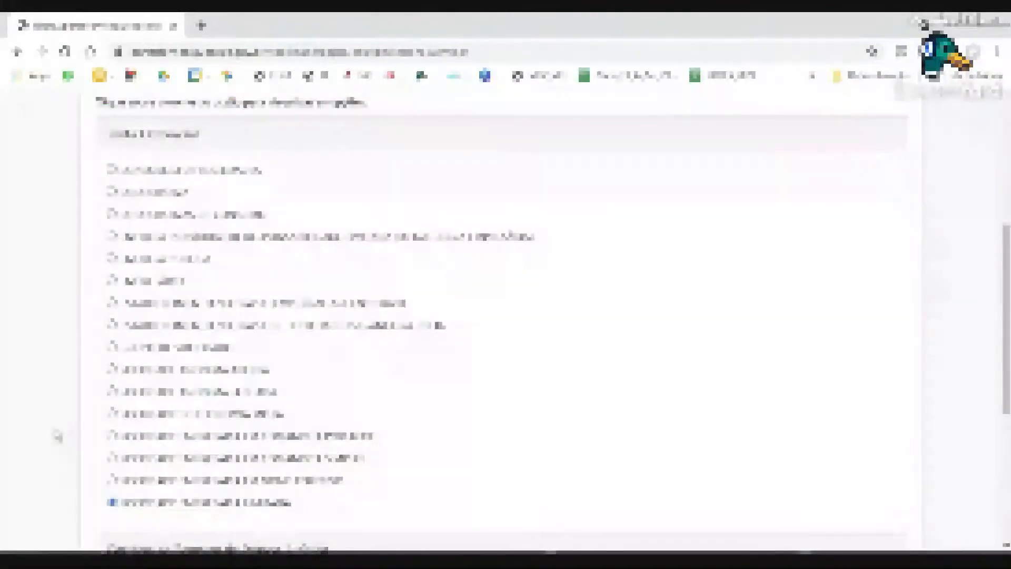
scroll(57, 436, "down", 6)
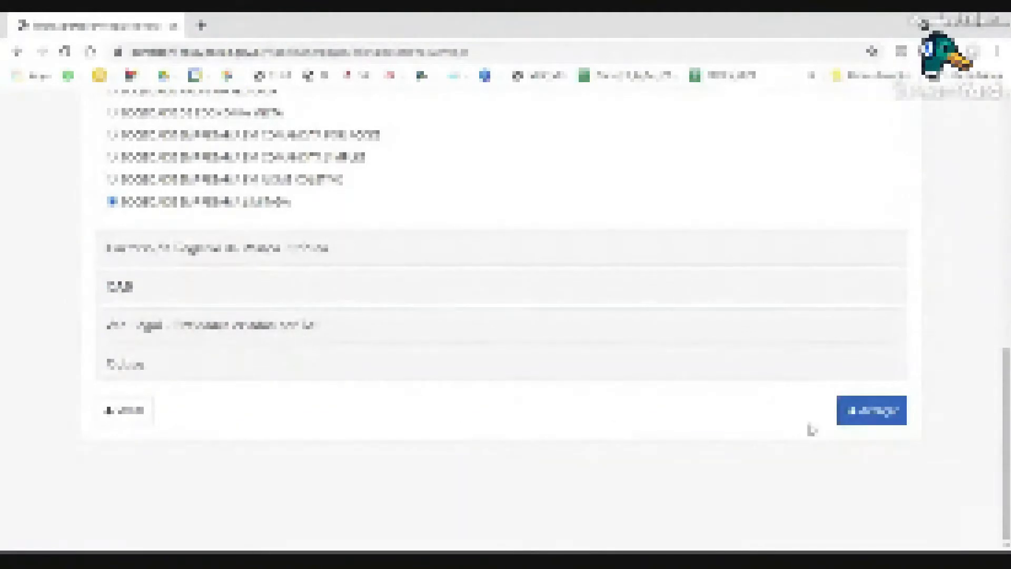
left_click(857, 425)
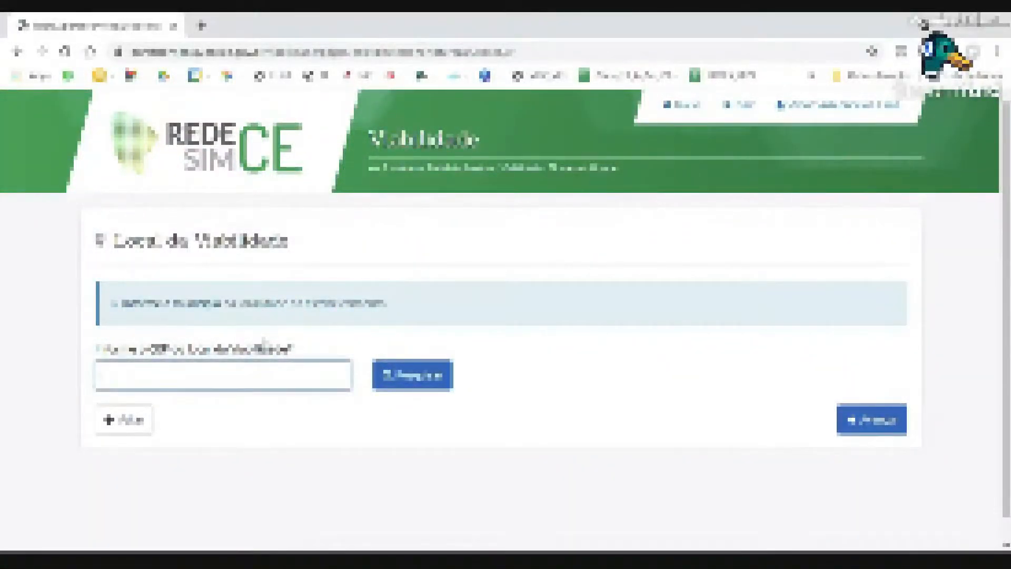
Paste the CEP, look up its address, and continue to Dados Adicionais.
key("alt+Tab")
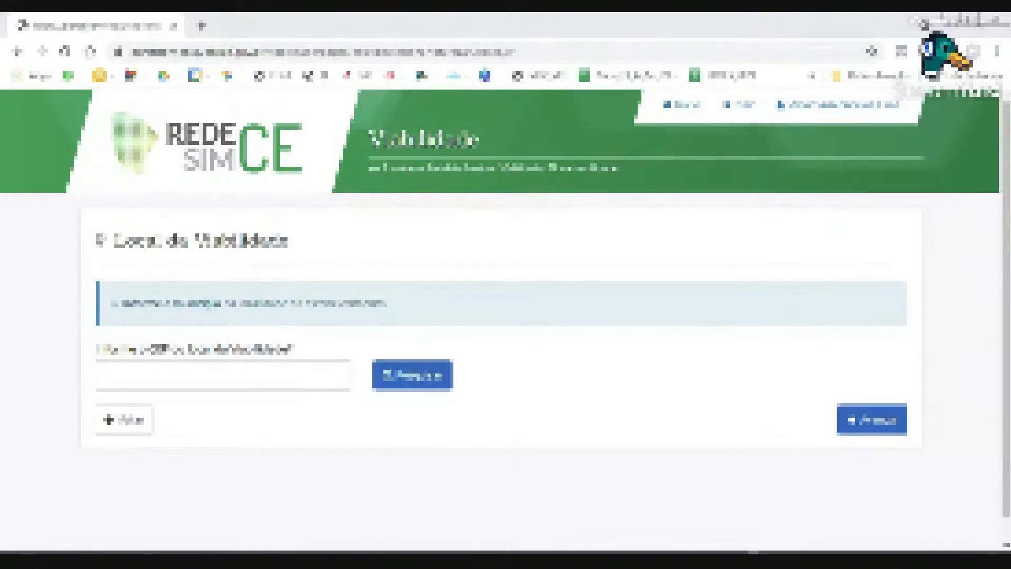
left_click(223, 374)
key("ctrl+v")
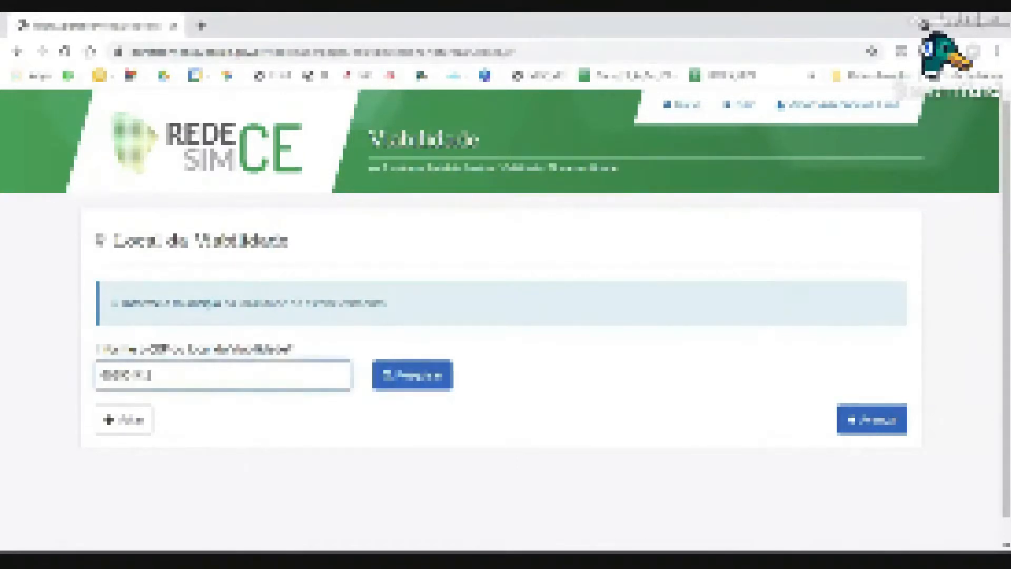
left_click(407, 378)
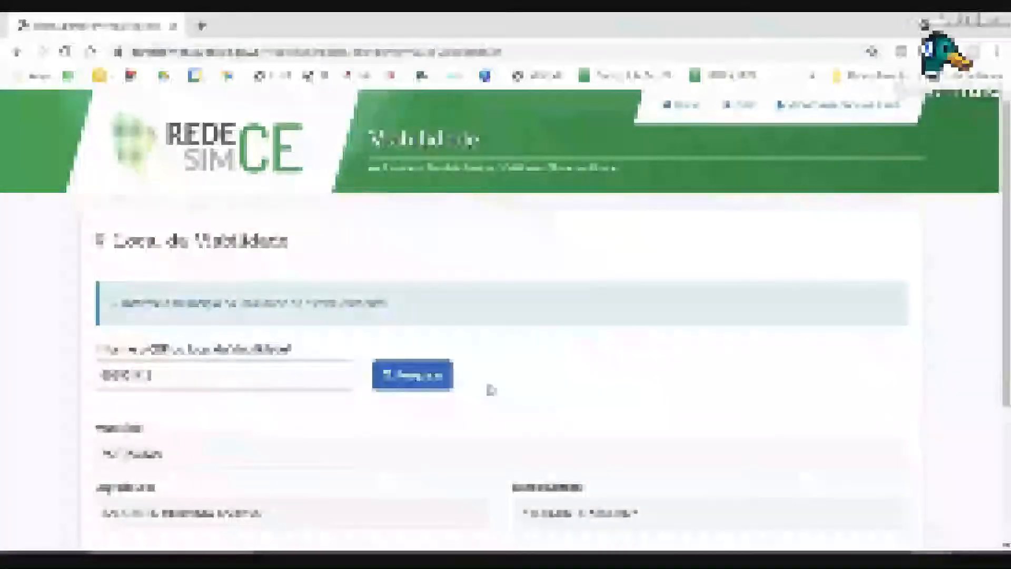
scroll(490, 388, "down", 4)
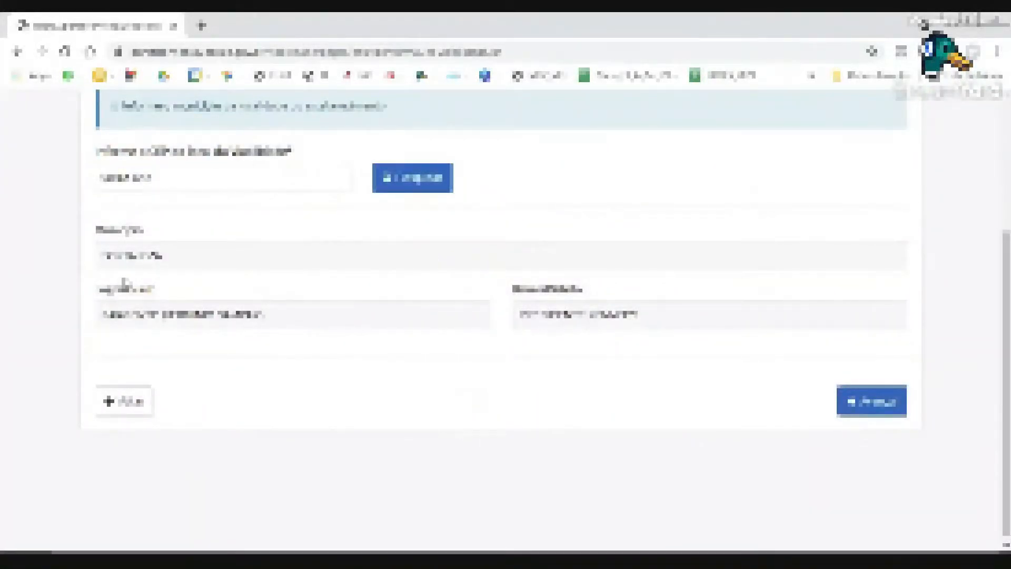
left_click(898, 406)
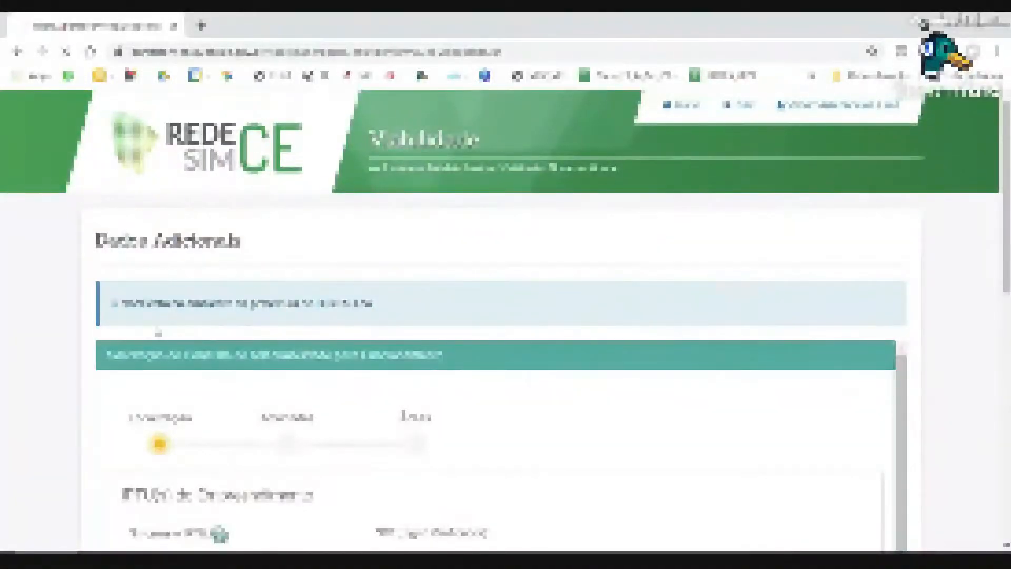
left_click_drag(121, 304, 390, 308)
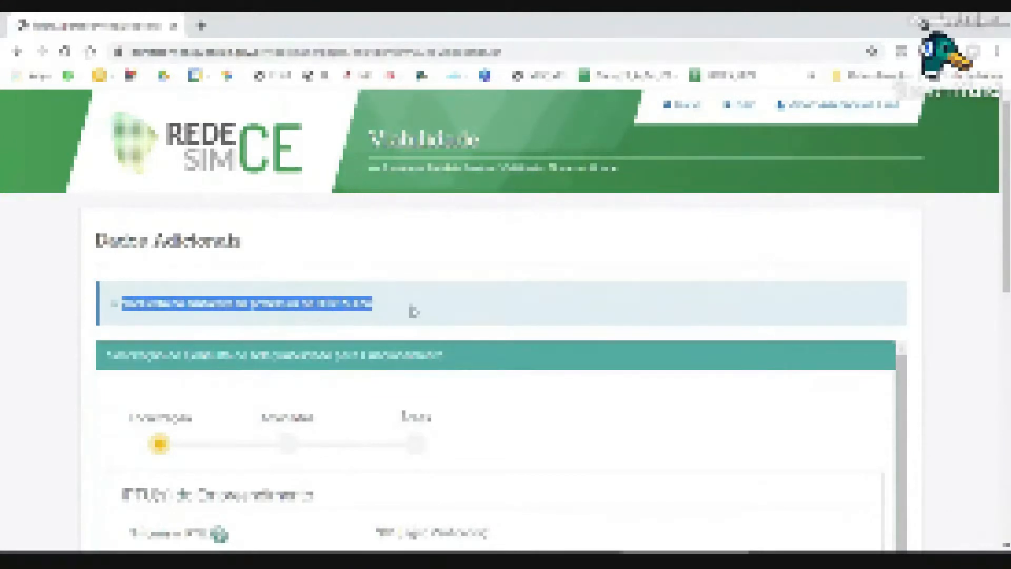
left_click(964, 328)
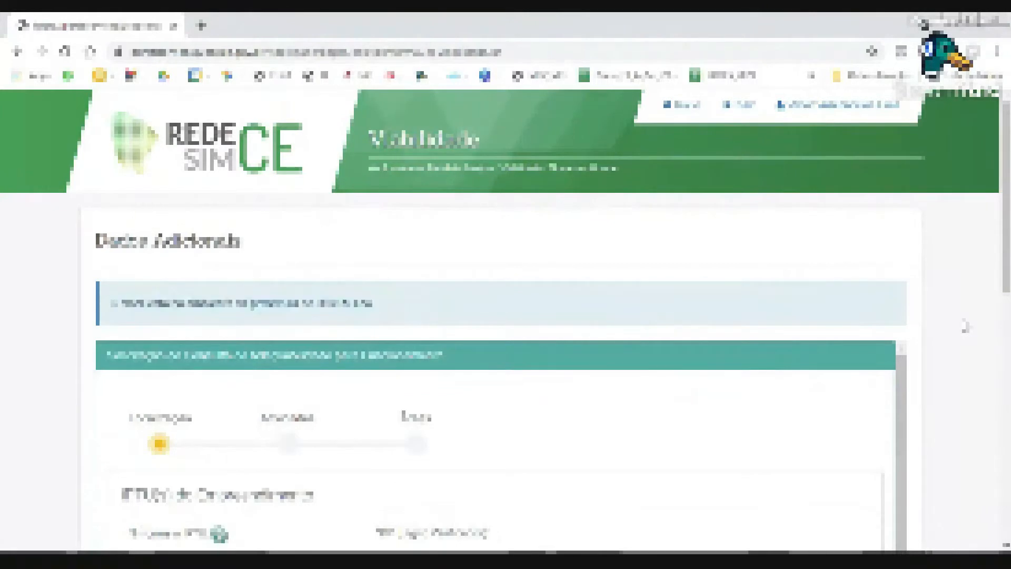
scroll(964, 328, "down", 3)
scroll(964, 328, "up", 3)
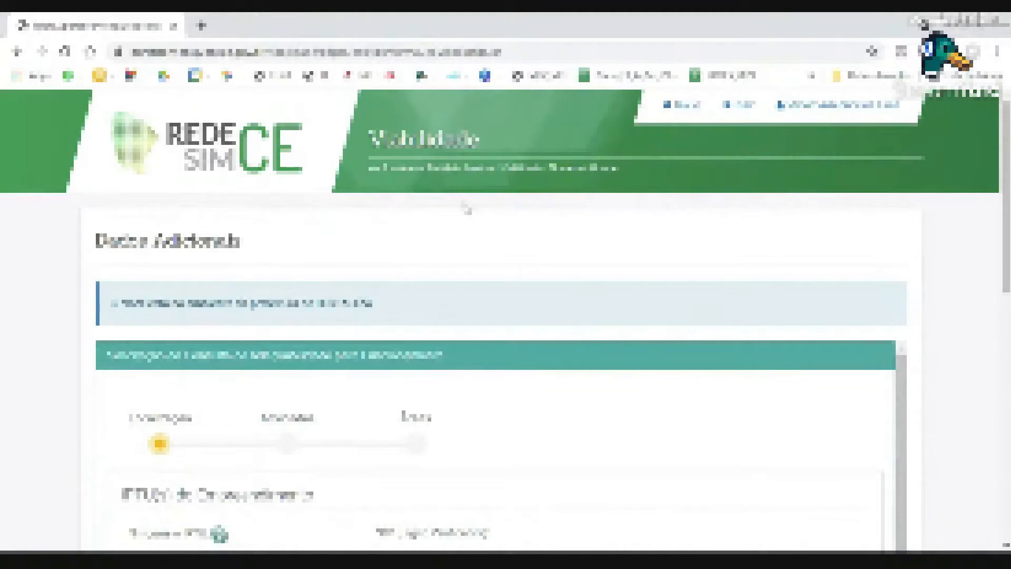
scroll(235, 296, "down", 2)
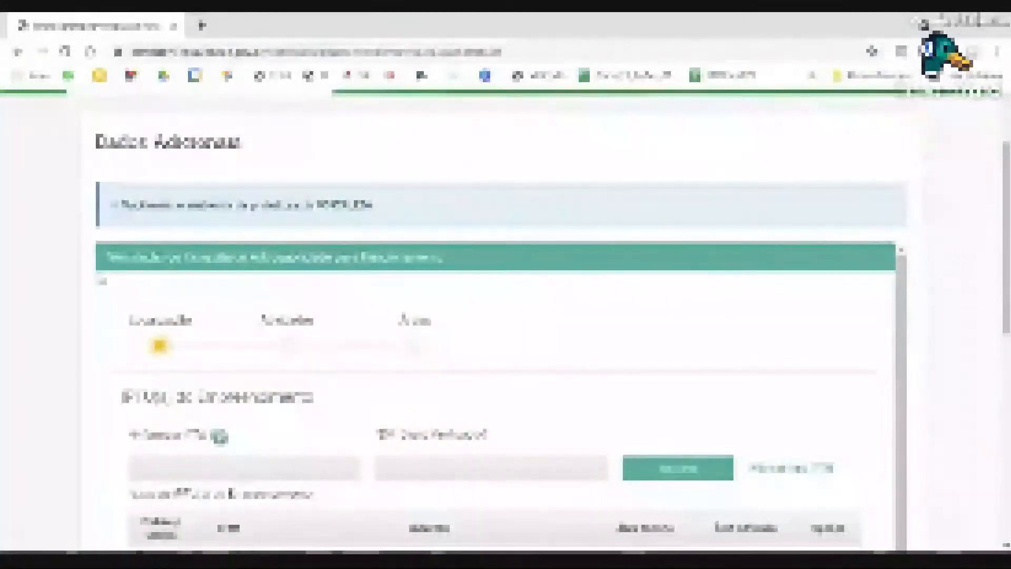
left_click_drag(107, 257, 456, 273)
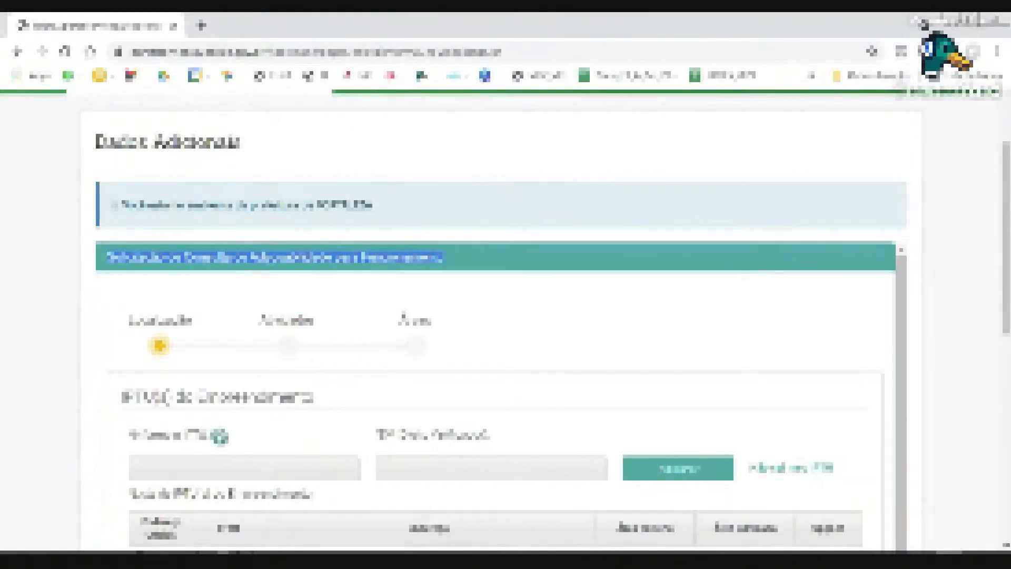
scroll(541, 321, "up", 2)
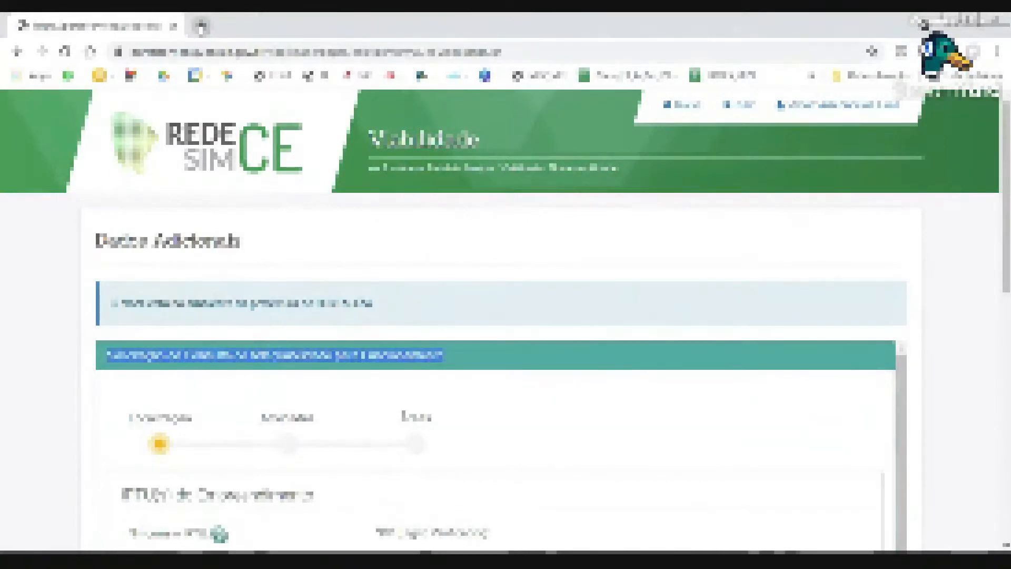
Open the REDESIM portal from the 'porta' suggestion, then return to the Viabilidade form.
left_click(201, 26)
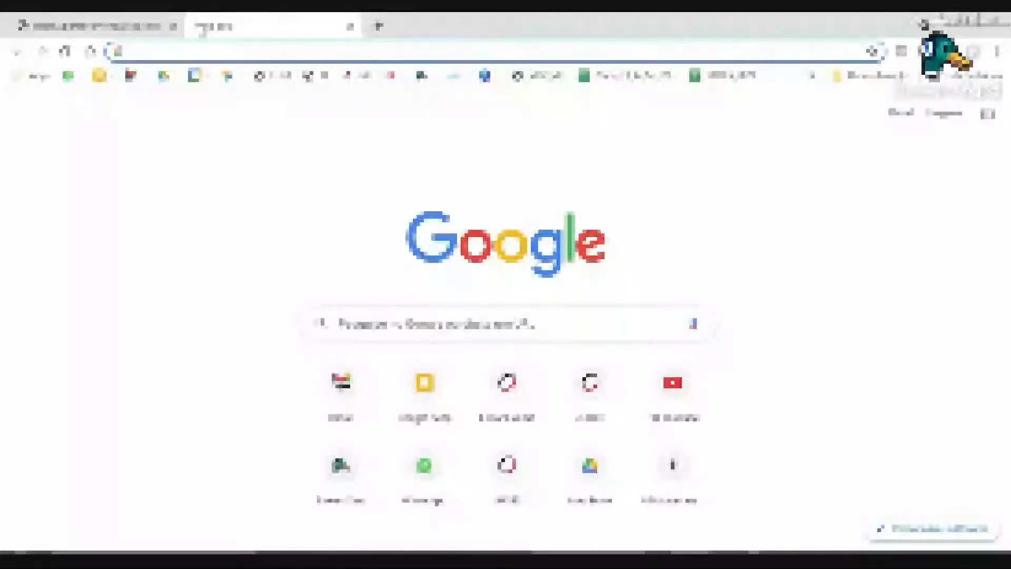
type("porta")
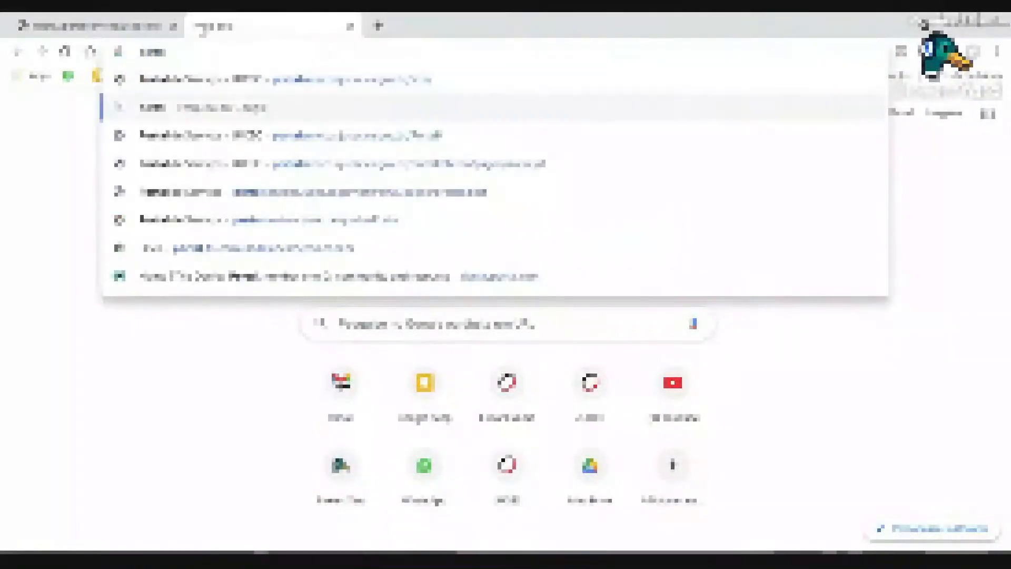
key("Down")
key("Return")
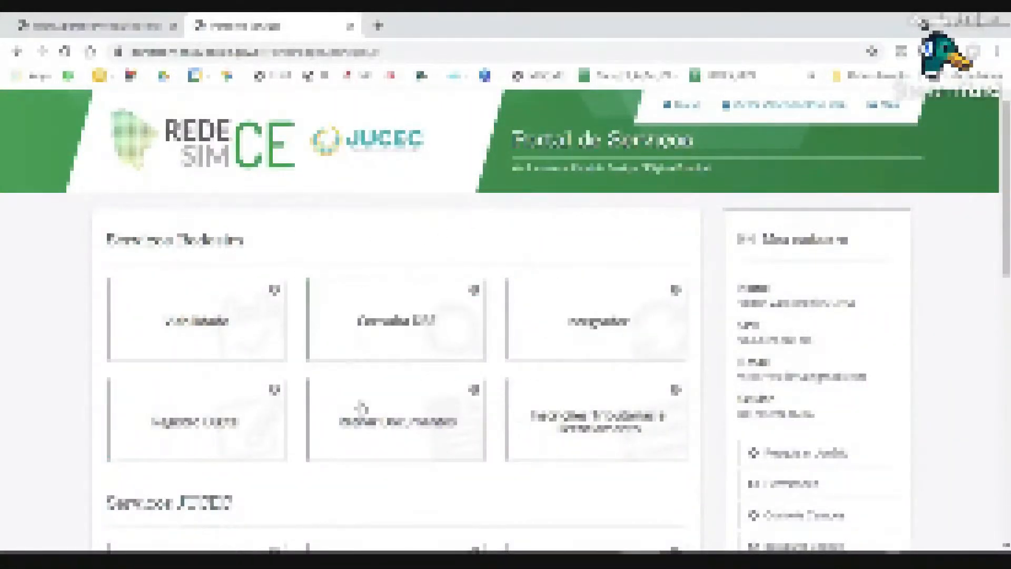
key("alt+Left")
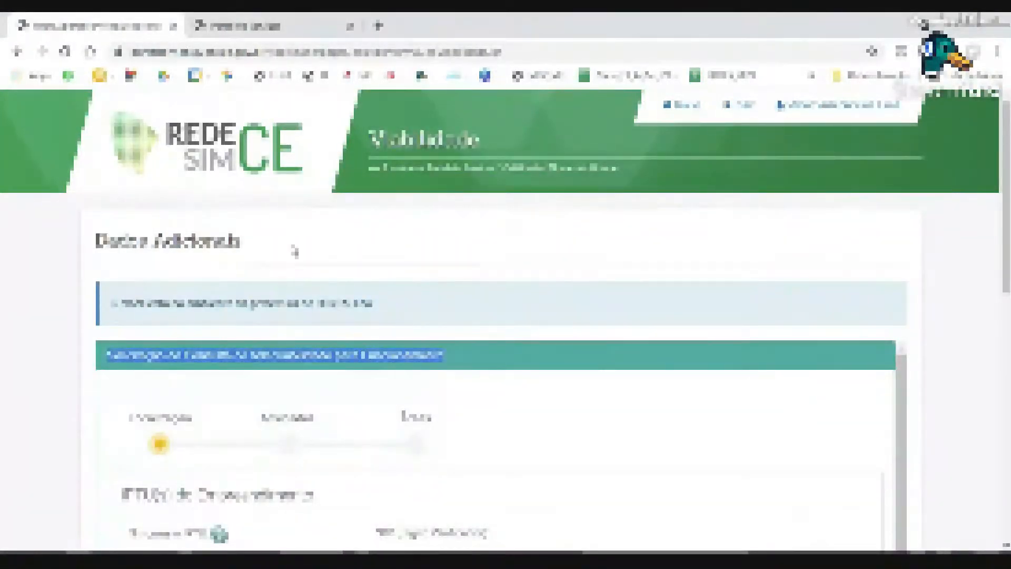
Search IPTU records with 'demo' in the first field and 8 in the second.
scroll(295, 252, "down", 3)
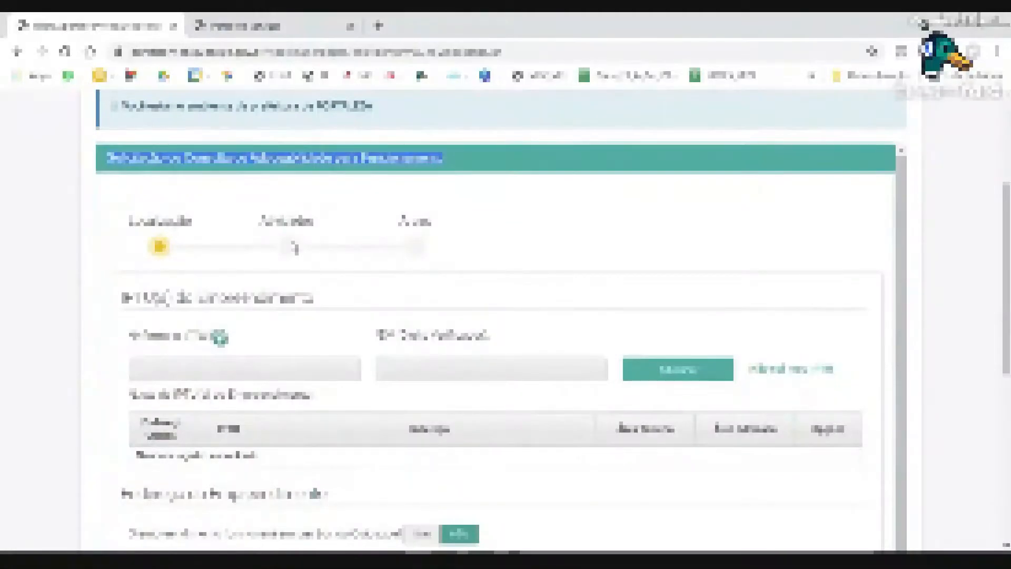
left_click(110, 159)
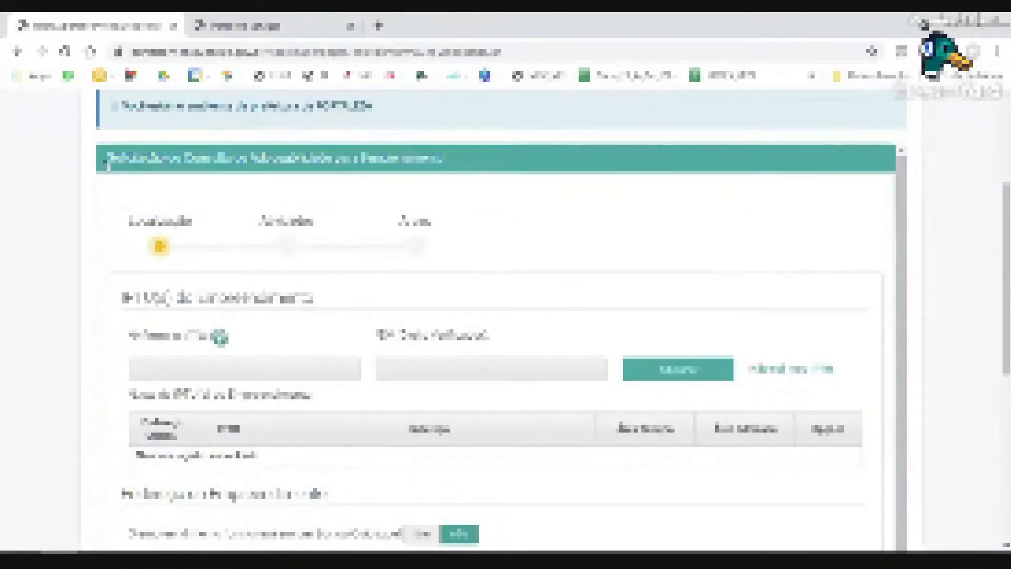
left_click_drag(108, 163, 482, 161)
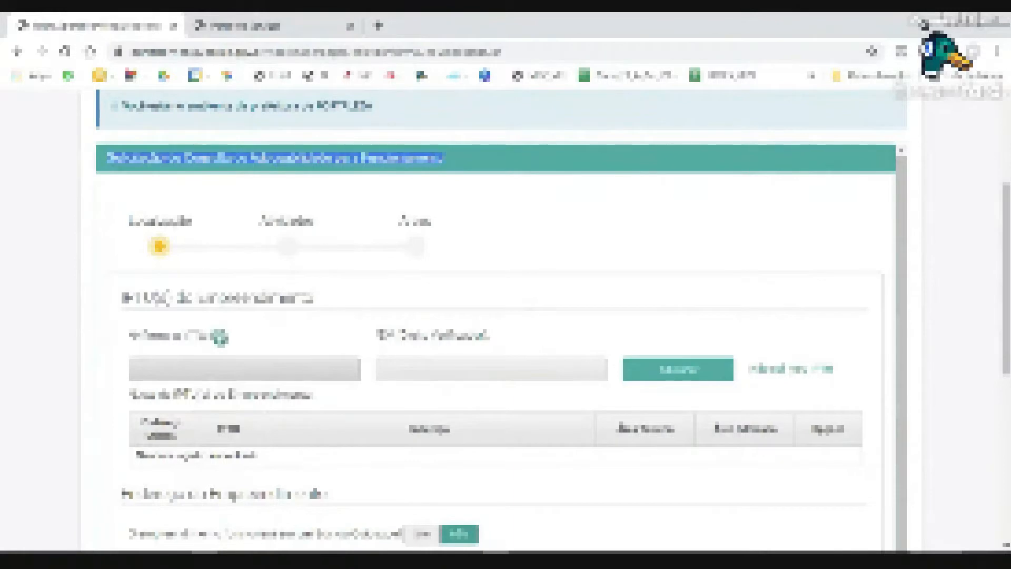
left_click(359, 369)
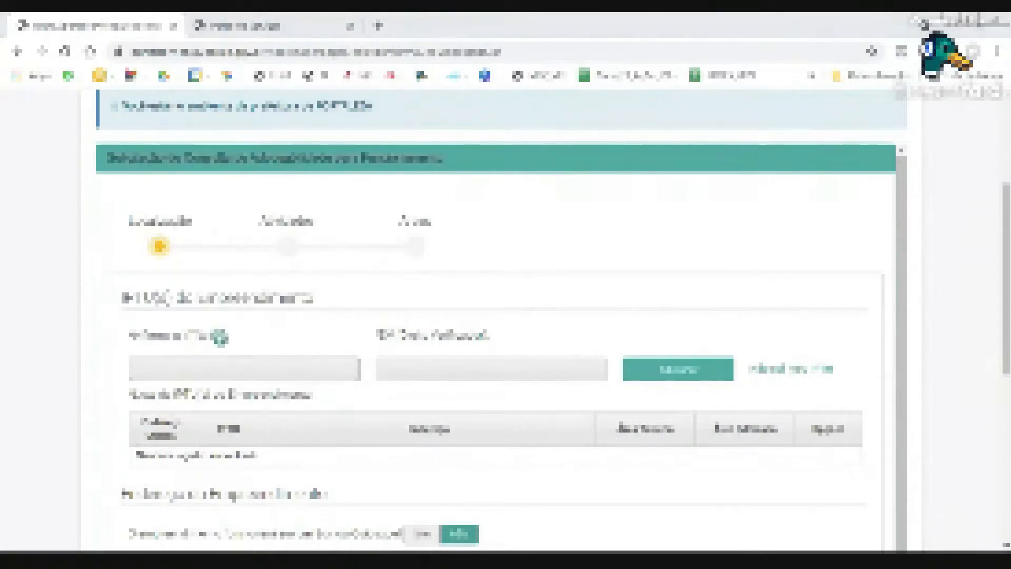
triple_click(274, 158)
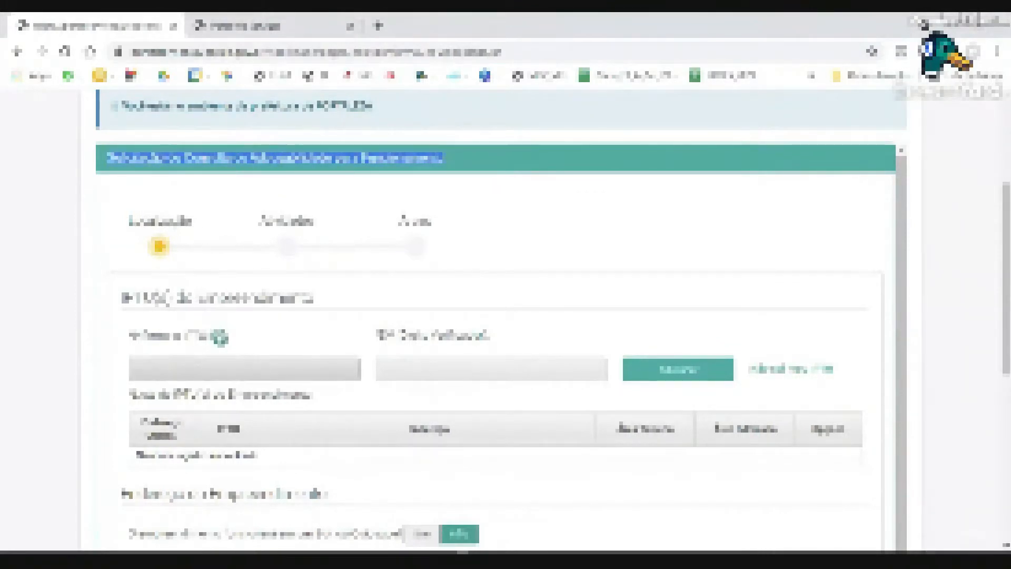
left_click(203, 371)
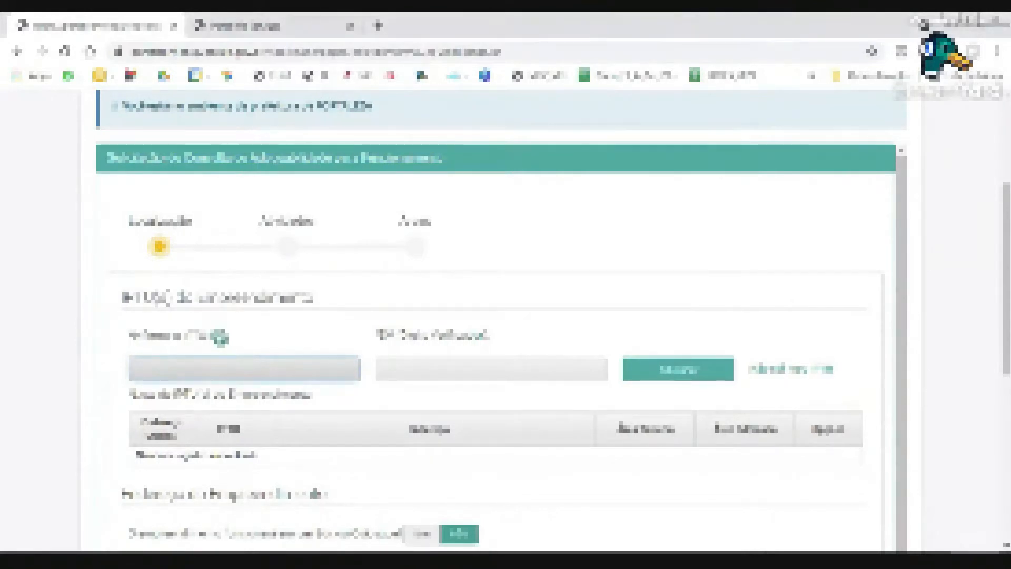
type("demo")
left_click(506, 368)
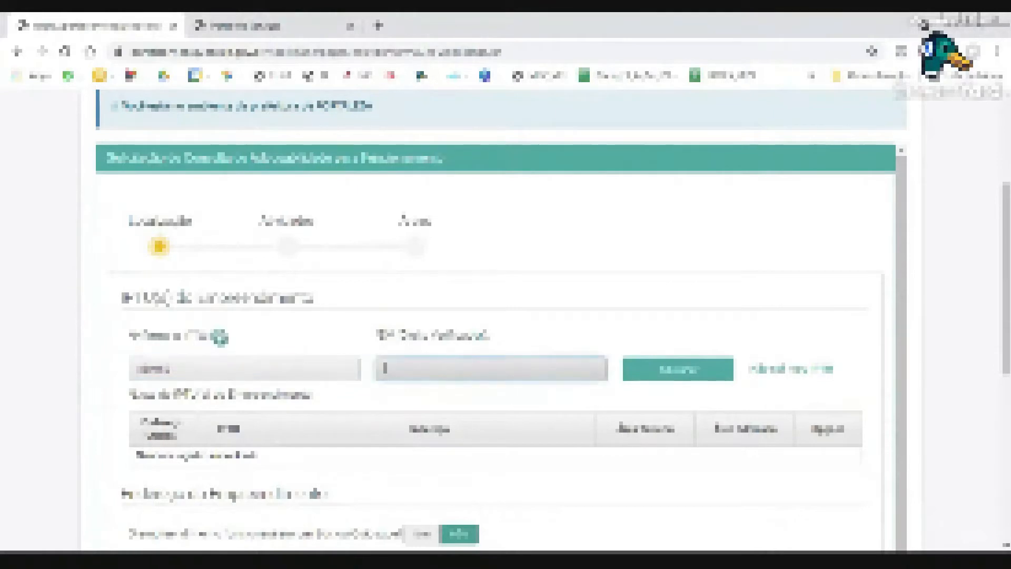
type("8")
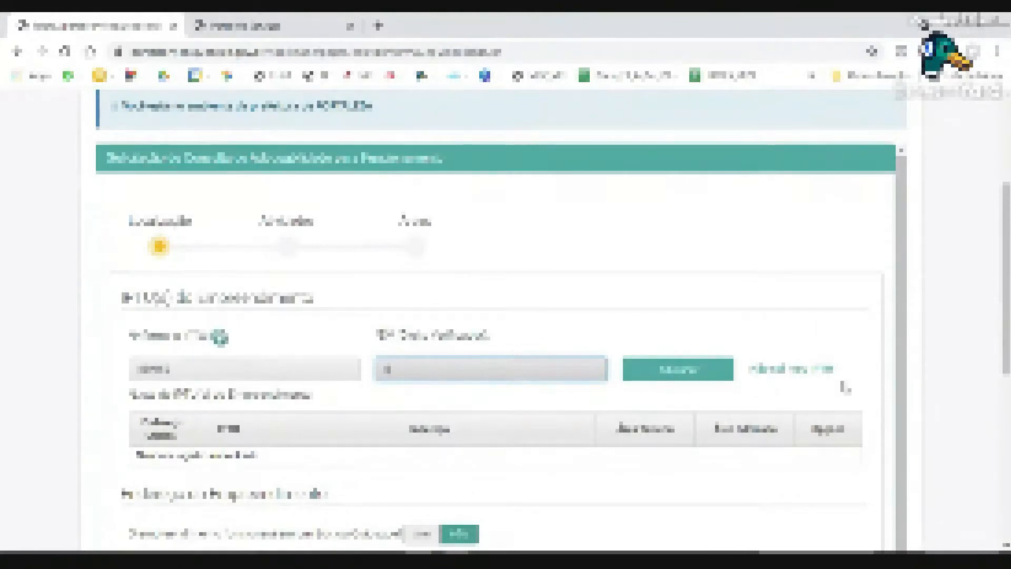
left_click(704, 381)
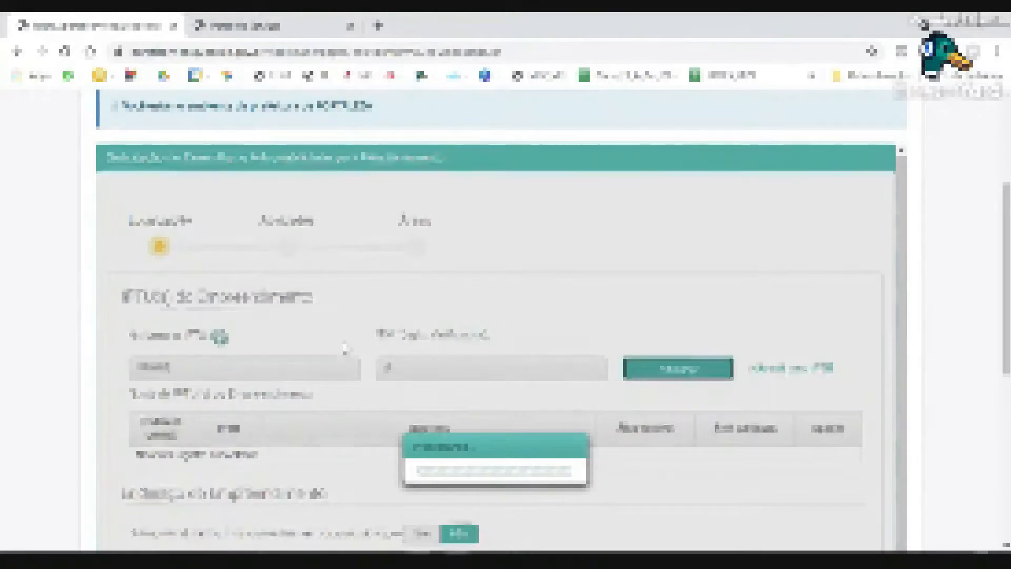
Select the found IPTU record to fill the establishment address and review the Complemento field.
scroll(345, 347, "down", 3)
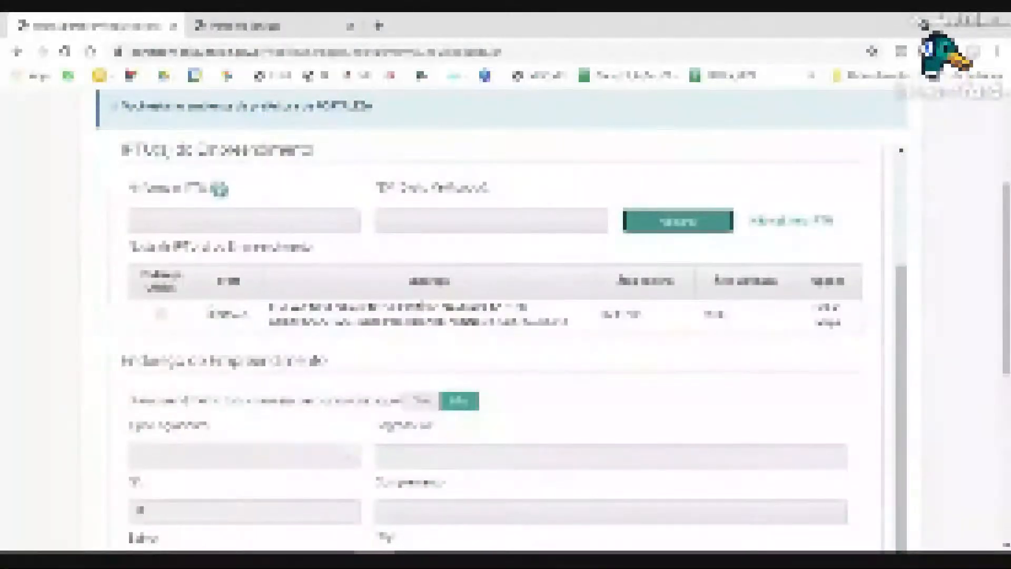
left_click(163, 316)
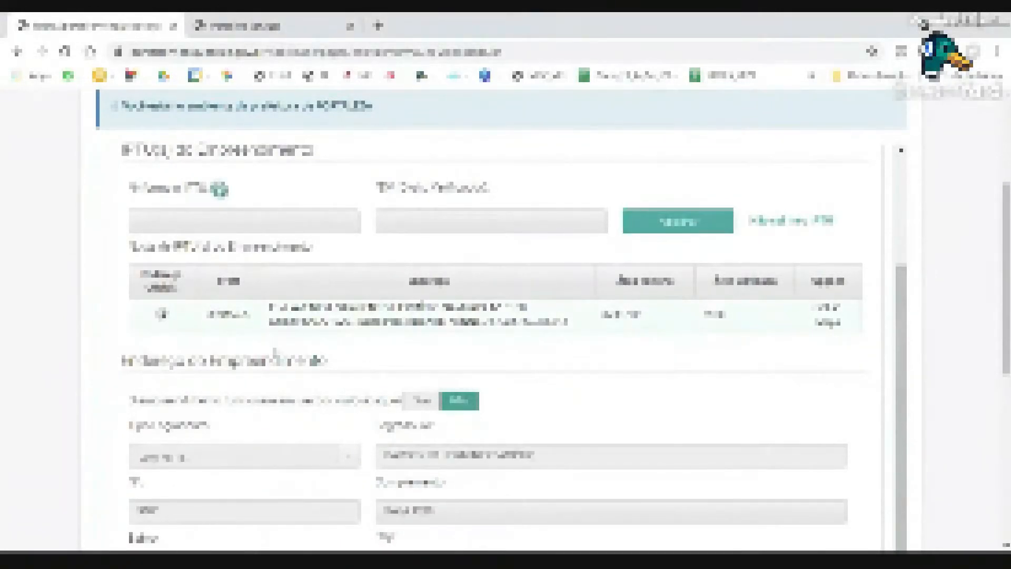
scroll(274, 353, "down", 5)
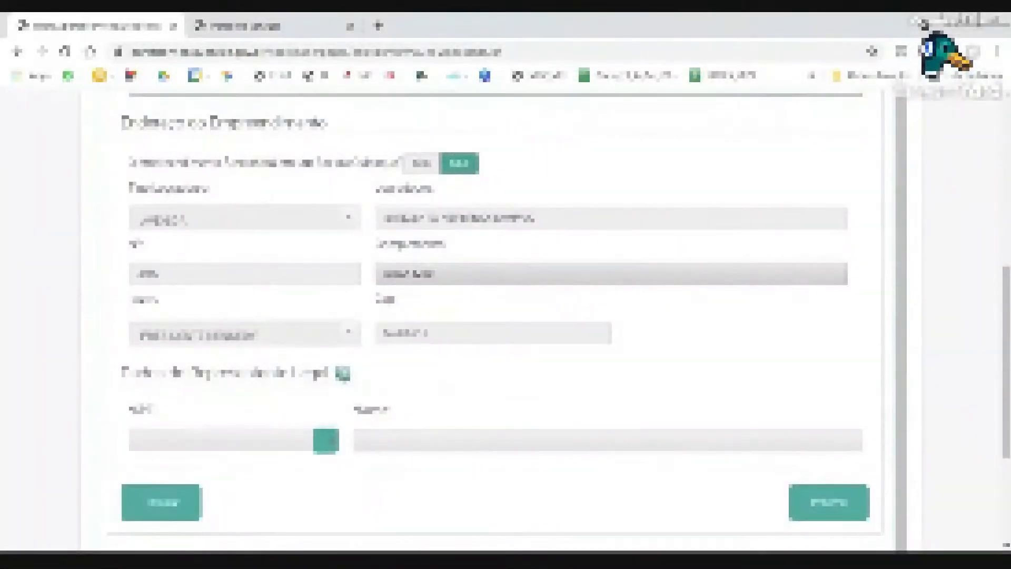
left_click(460, 266)
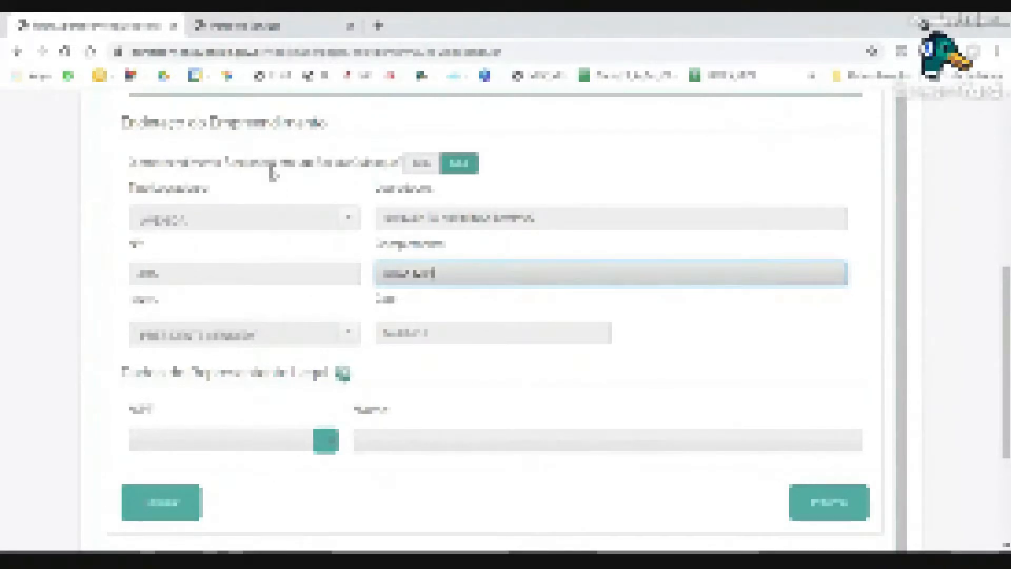
scroll(271, 174, "up", 4)
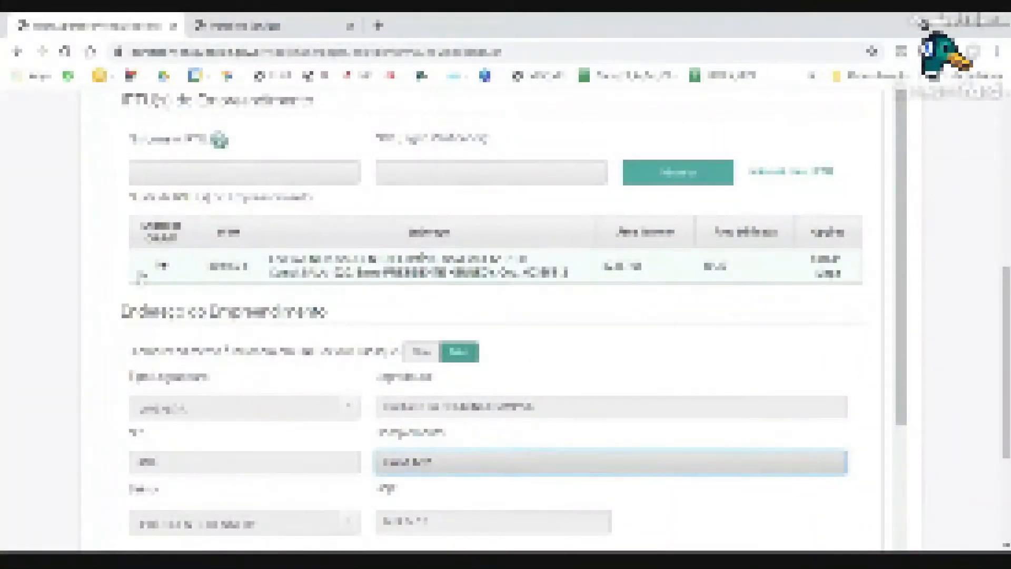
scroll(187, 287, "down", 2)
scroll(188, 287, "down", 3)
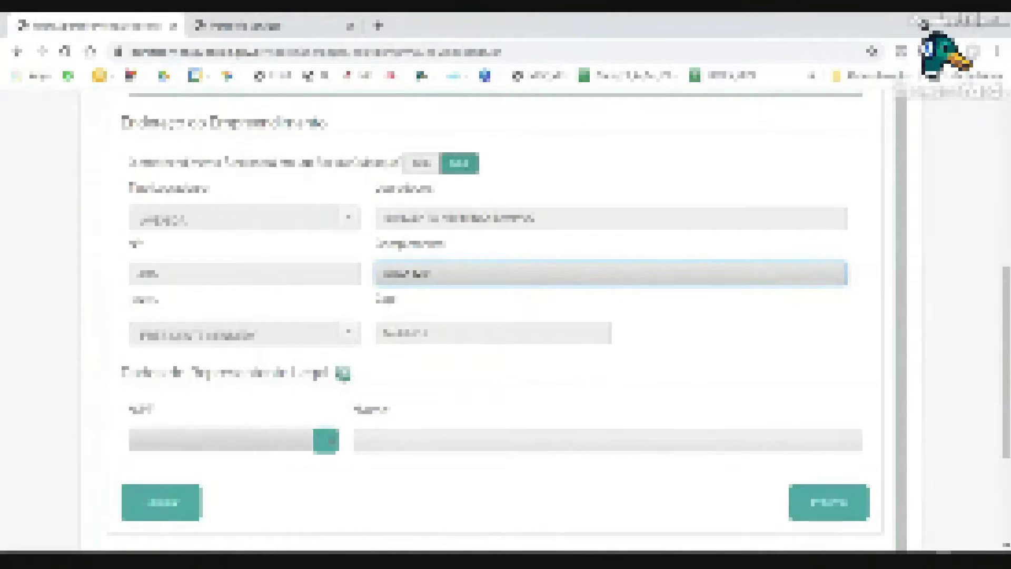
Enter the legal representative's CPF and look up their name from it.
left_click(211, 439)
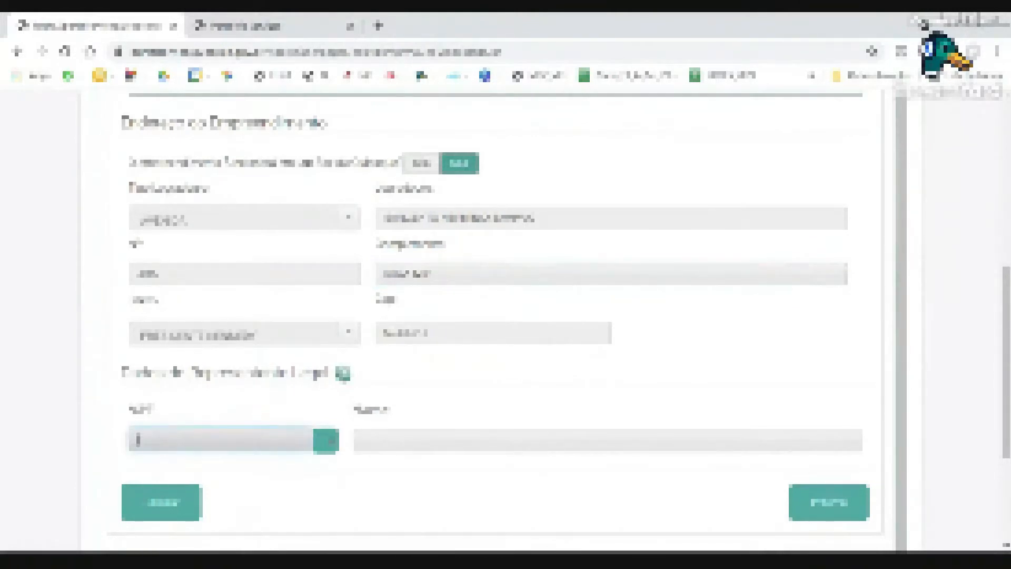
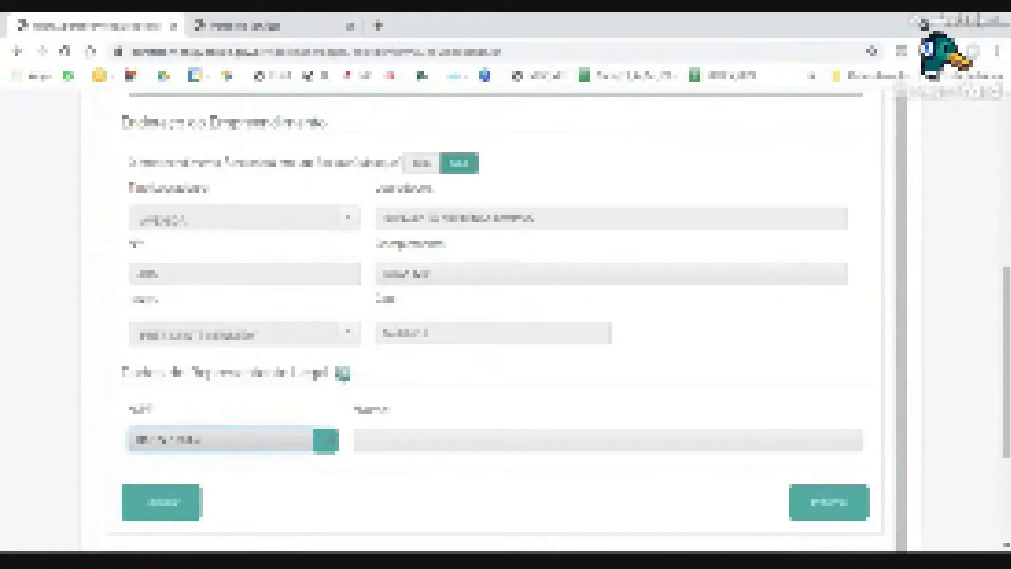
key("Tab")
left_click(325, 440)
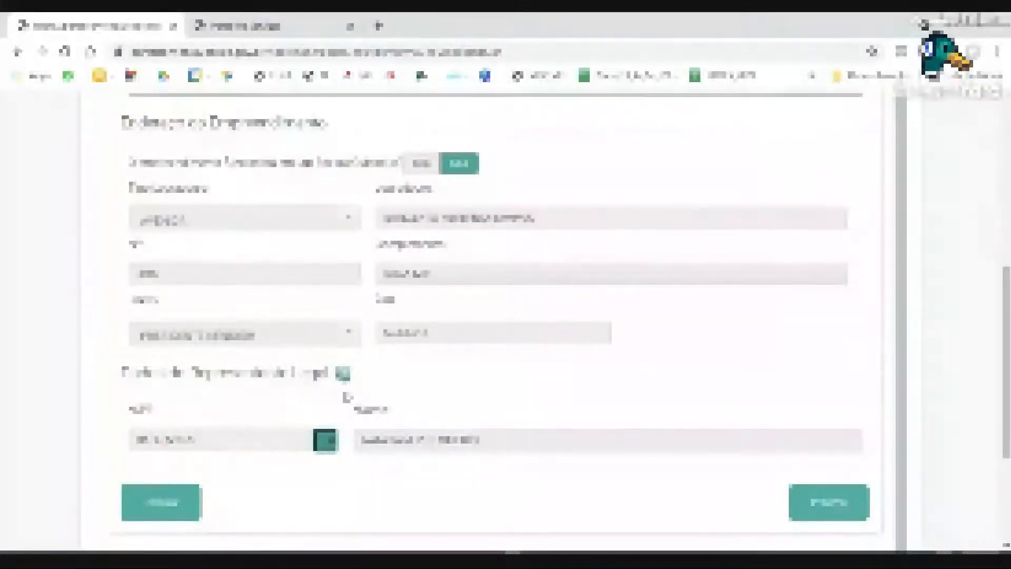
scroll(395, 505, "down", 1)
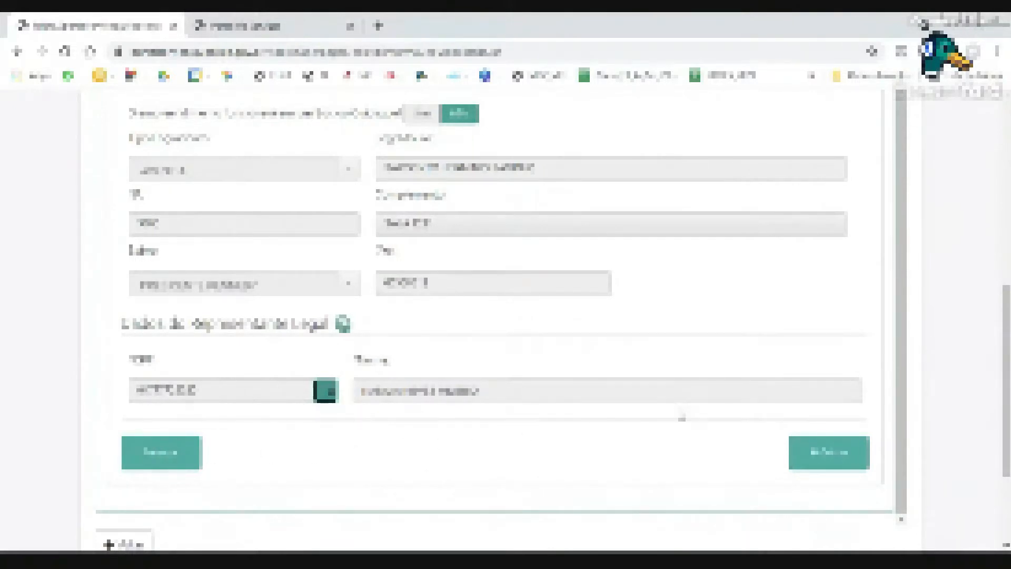
scroll(682, 418, "up", 4)
scroll(682, 418, "down", 4)
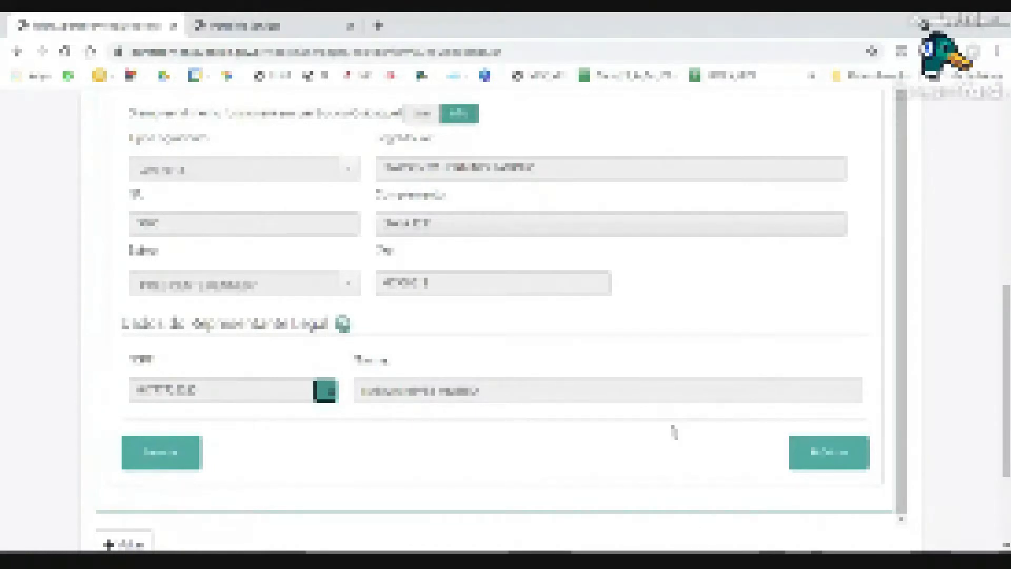
Advance the request to the Atividades (CNAE) step with Próximo.
left_click(802, 466)
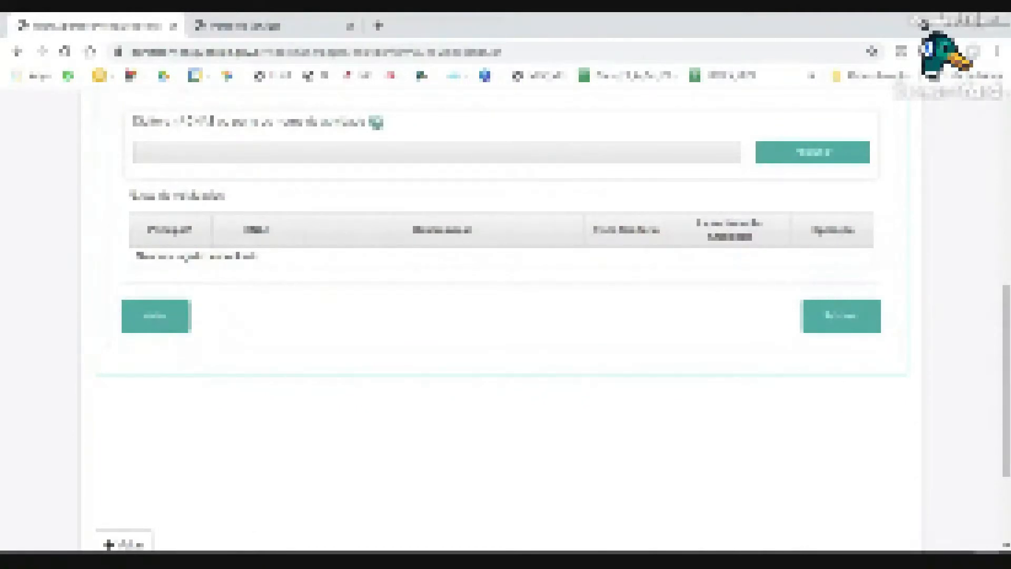
scroll(629, 419, "up", 3)
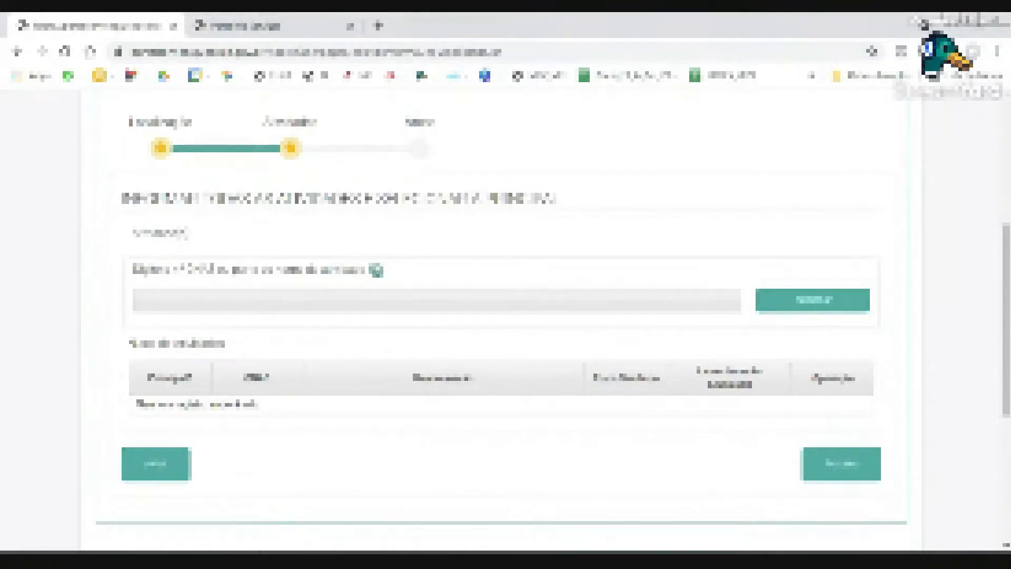
Add the pasted CNAE activity as principal, then paste the next activity description into the search.
left_click(138, 300)
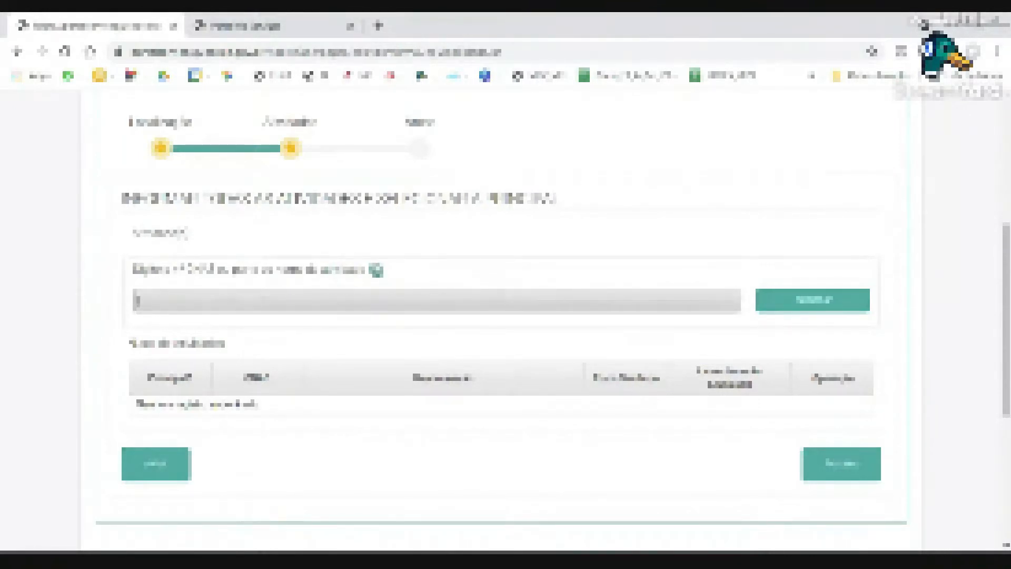
key("ctrl+v")
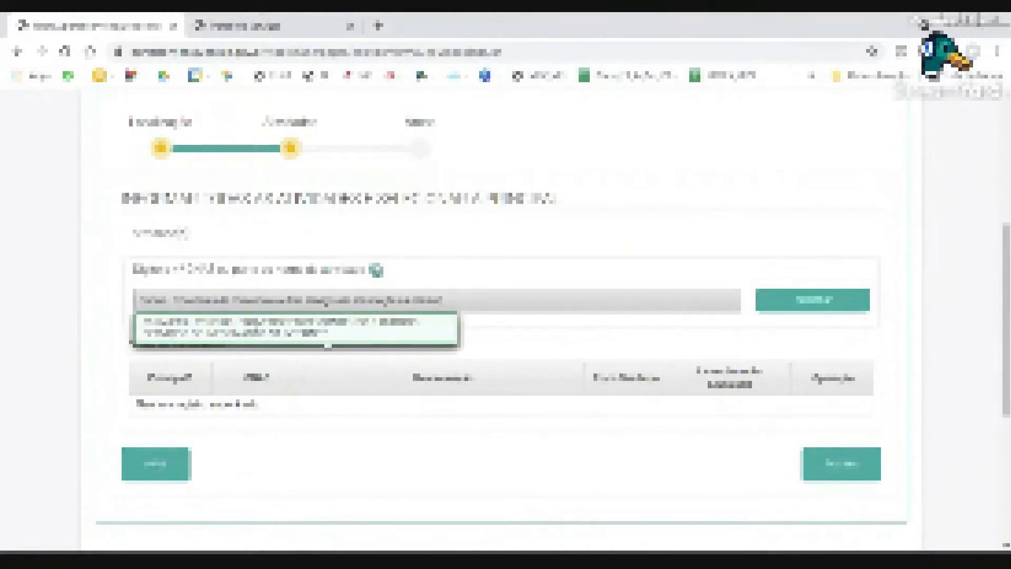
left_click(316, 338)
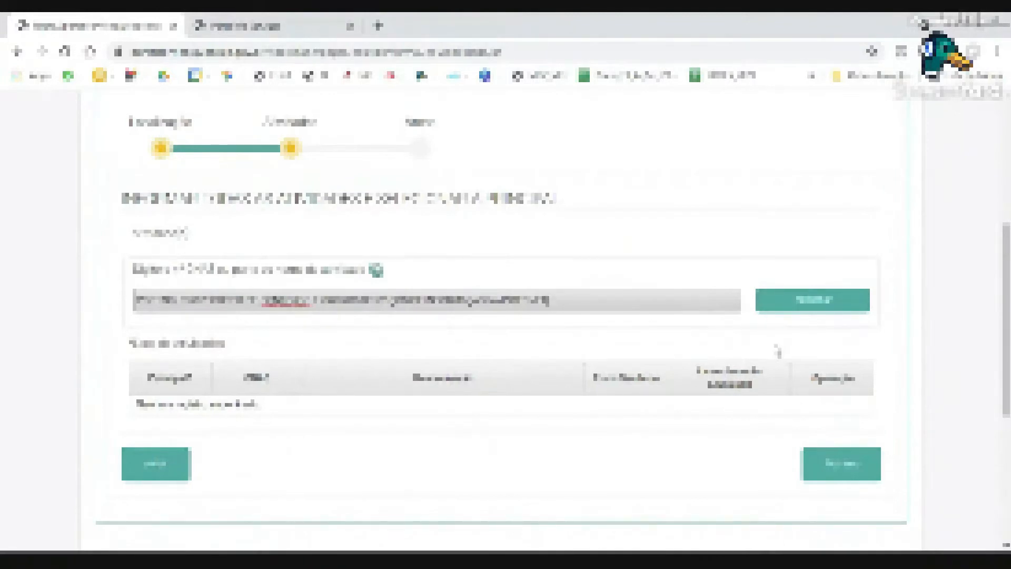
left_click(792, 311)
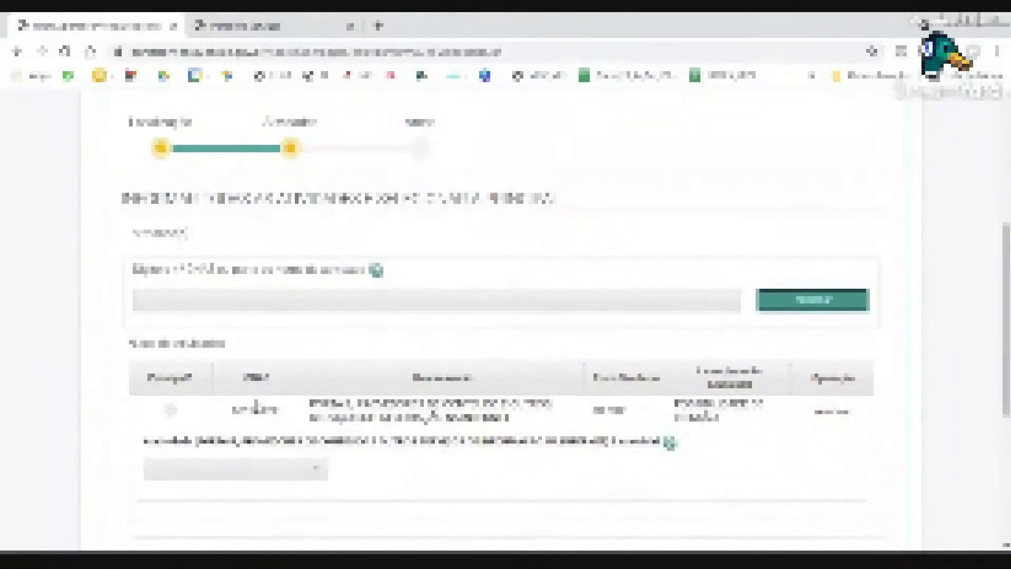
left_click(170, 412)
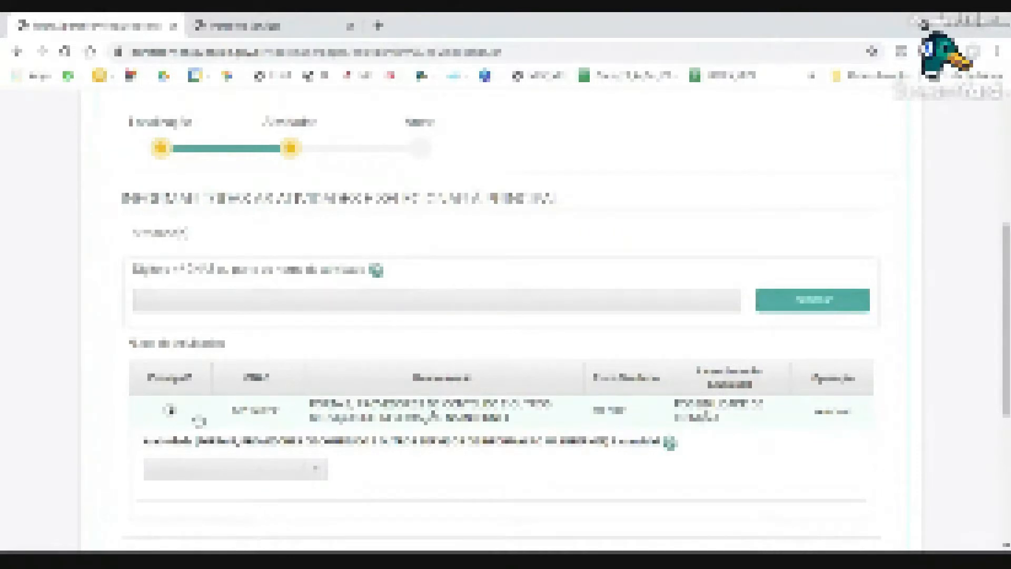
left_click(179, 301)
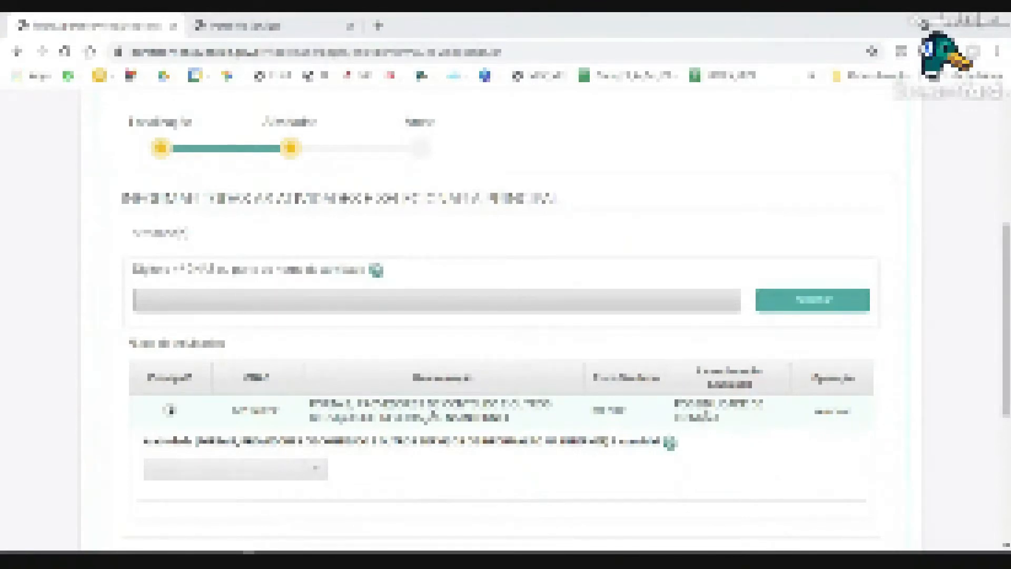
key("ctrl+v")
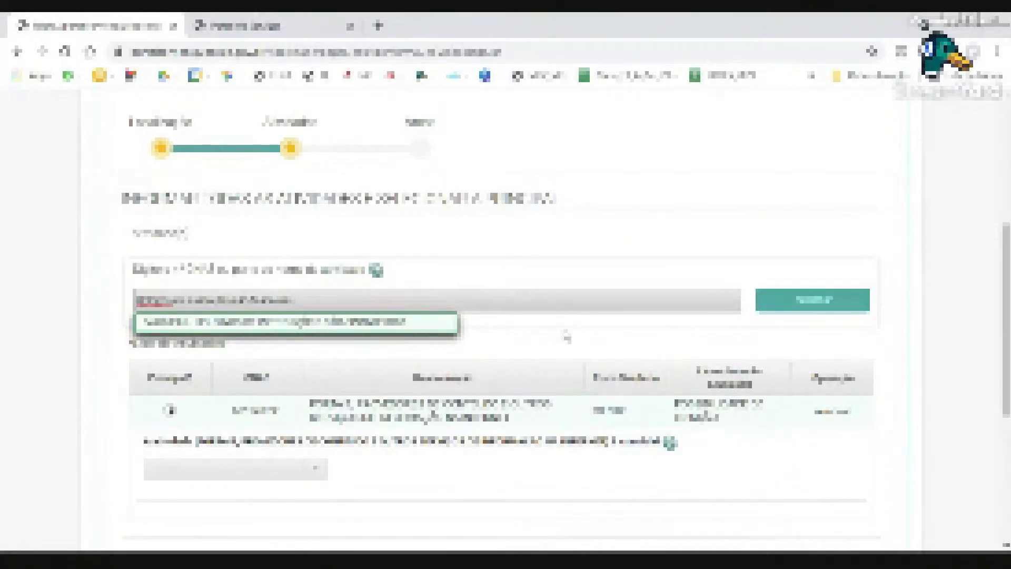
Add the pasted CNAE activity from its autocomplete suggestion to the activity table, then review the rows.
left_click(779, 304)
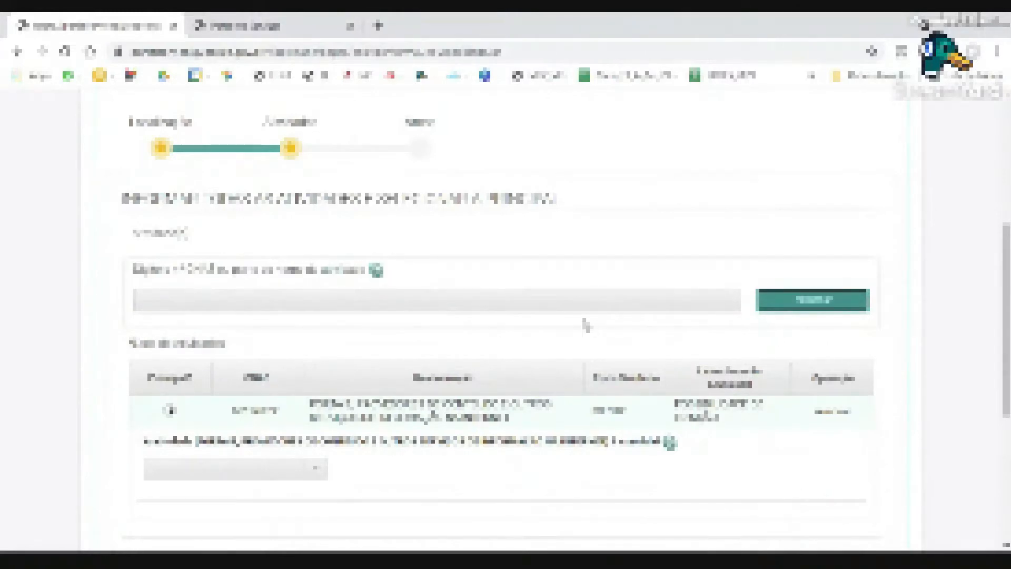
left_click(437, 300)
key("ctrl+v")
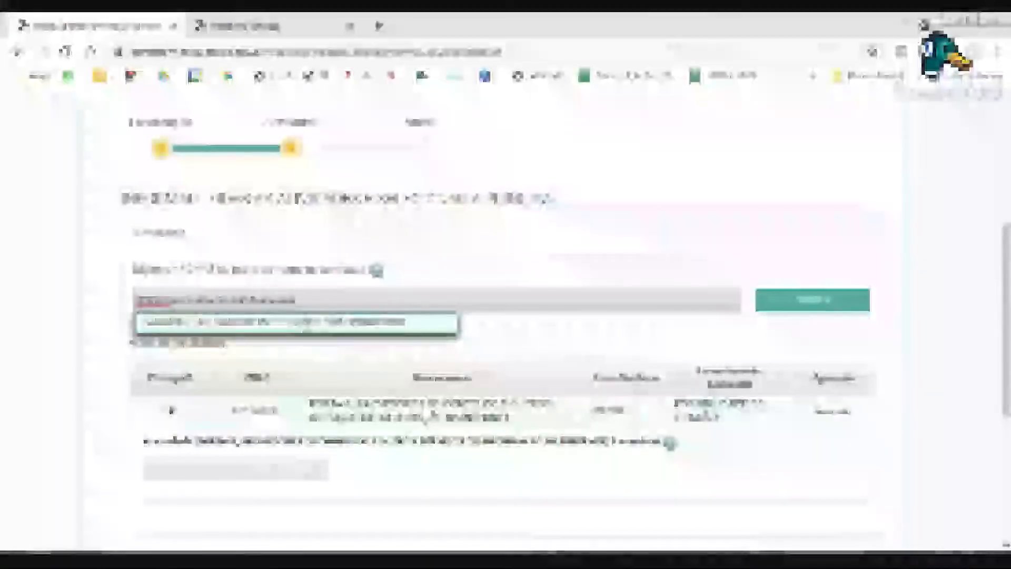
left_click(295, 326)
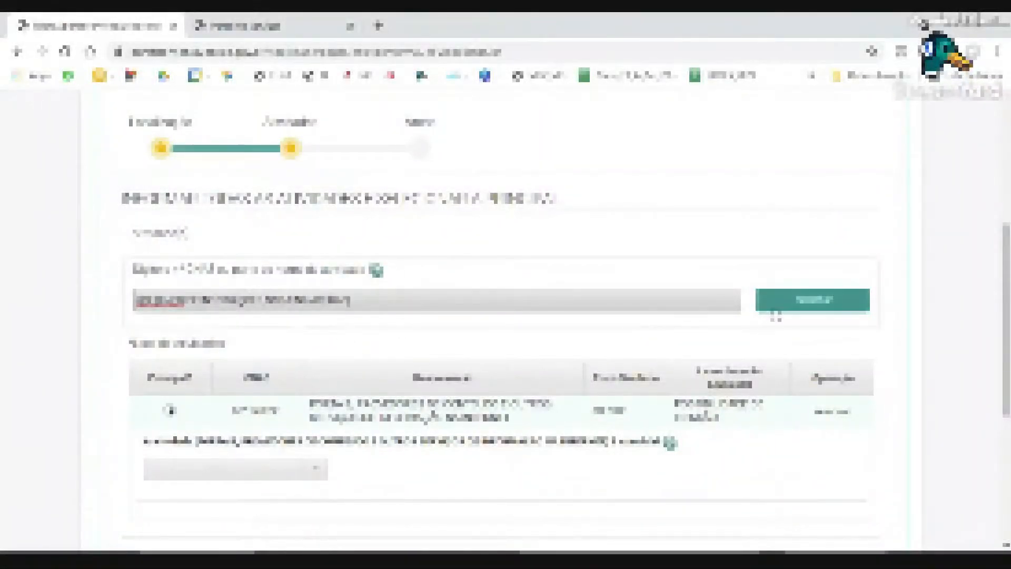
left_click(792, 305)
scroll(643, 424, "down", 2)
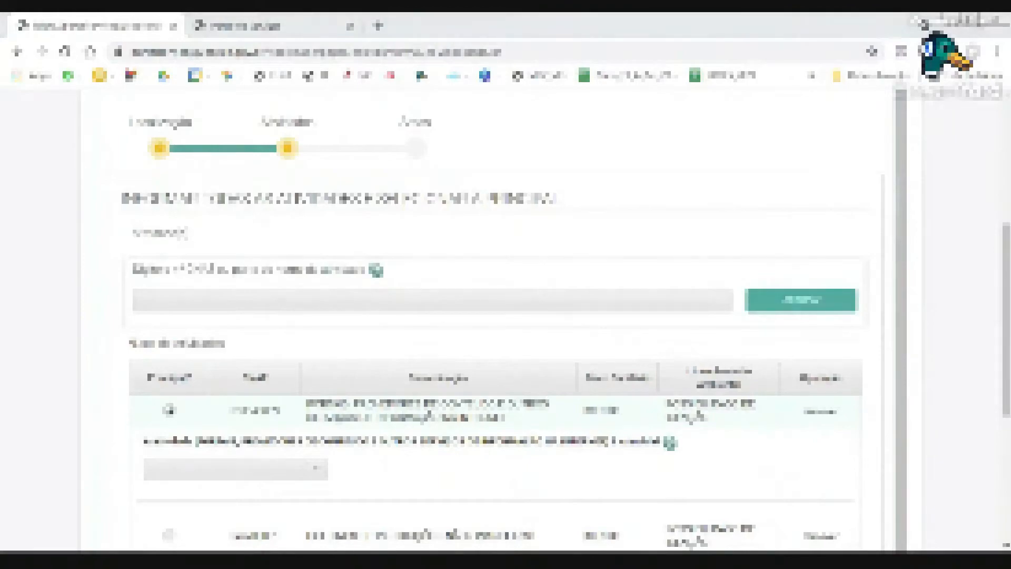
scroll(474, 310, "down", 1)
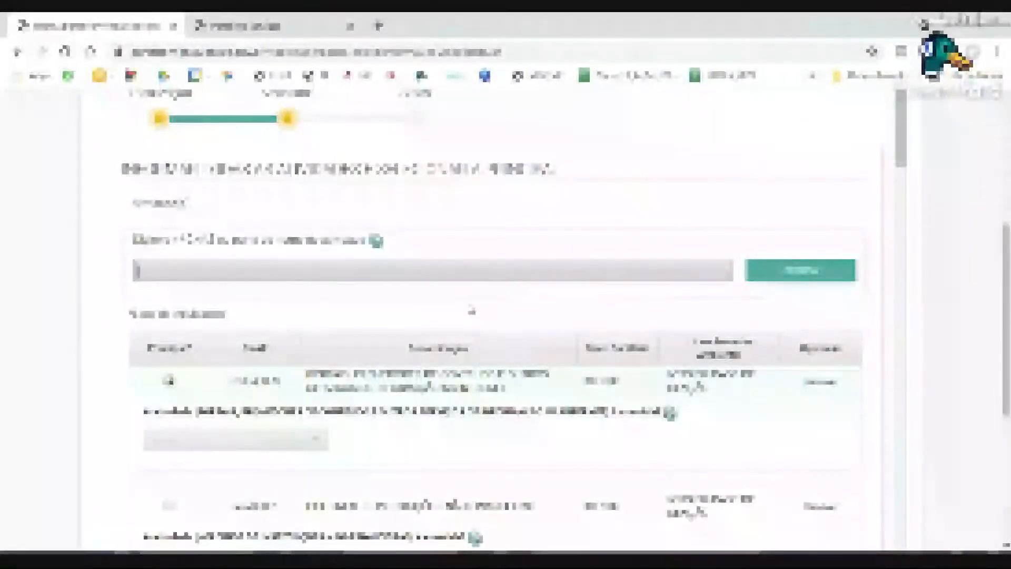
scroll(474, 310, "down", 3)
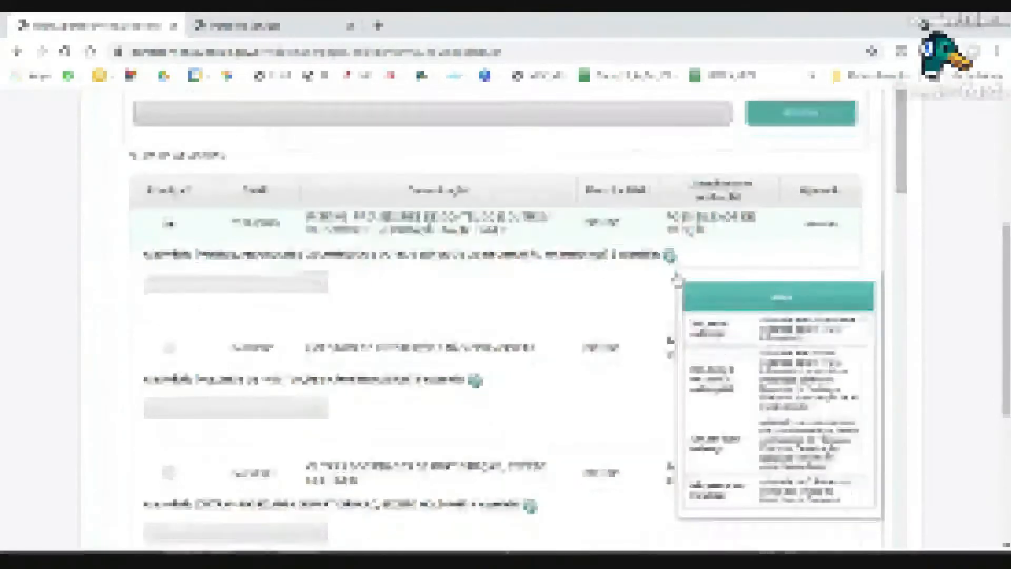
scroll(679, 281, "down", 4)
scroll(623, 244, "down", 10)
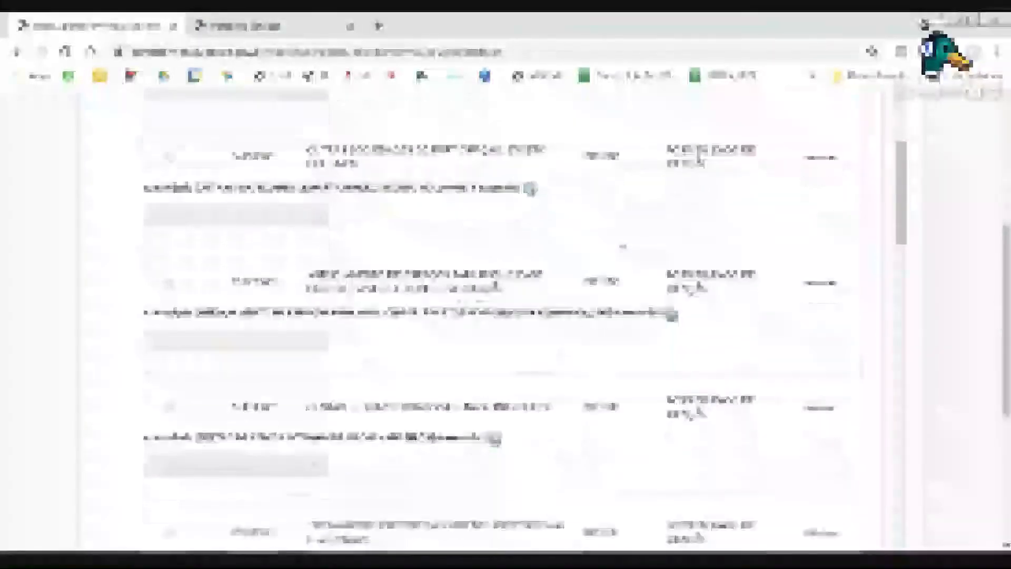
scroll(623, 241, "up", 12)
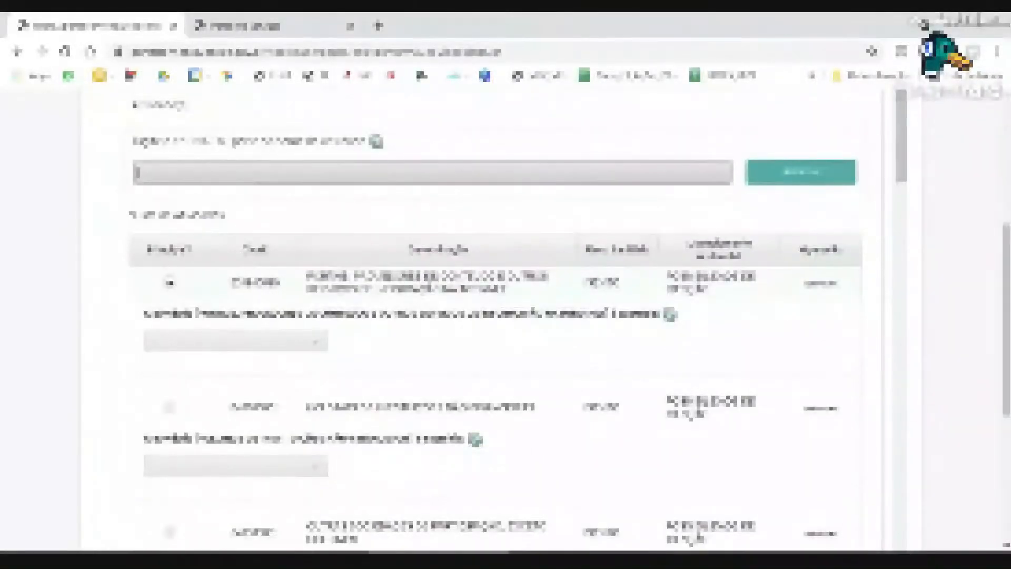
scroll(646, 310, "down", 4)
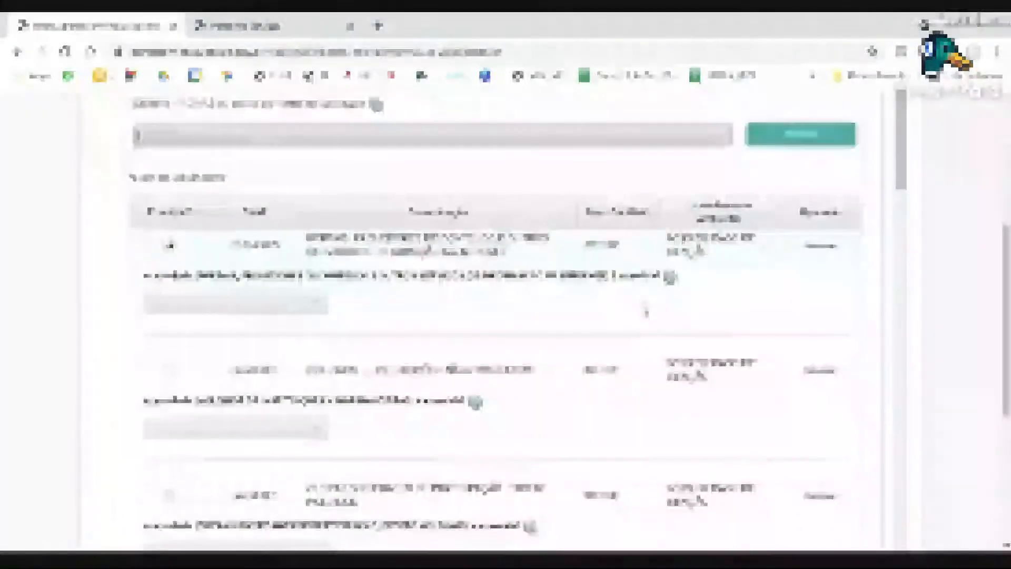
scroll(646, 313, "down", 8)
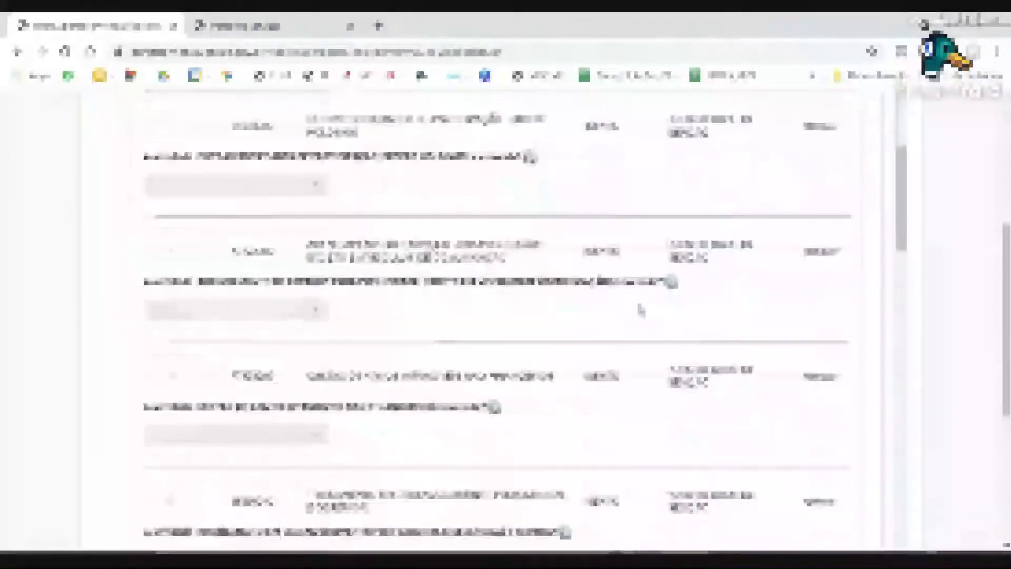
scroll(640, 311, "down", 3)
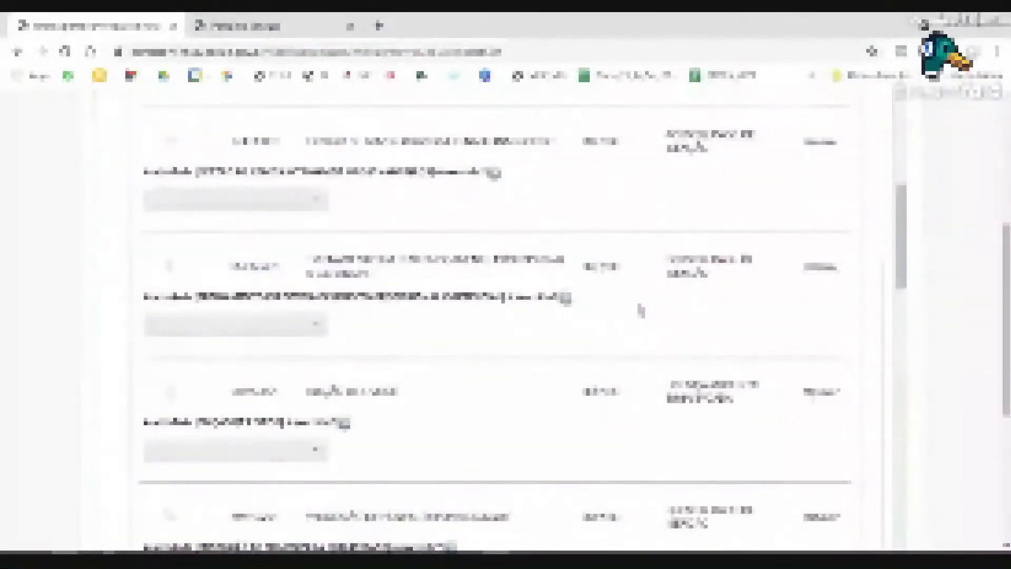
scroll(640, 311, "down", 5)
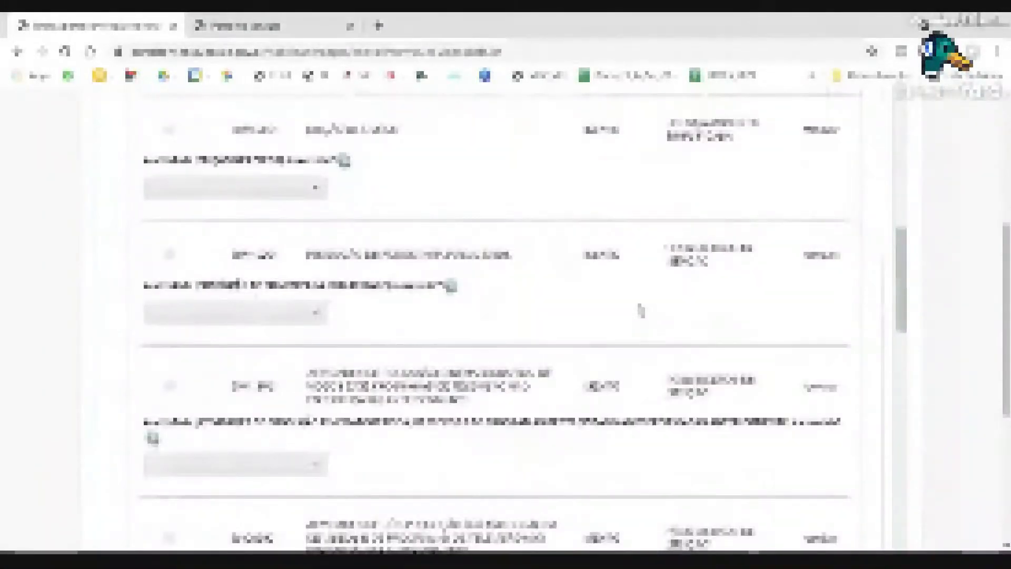
scroll(640, 311, "down", 10)
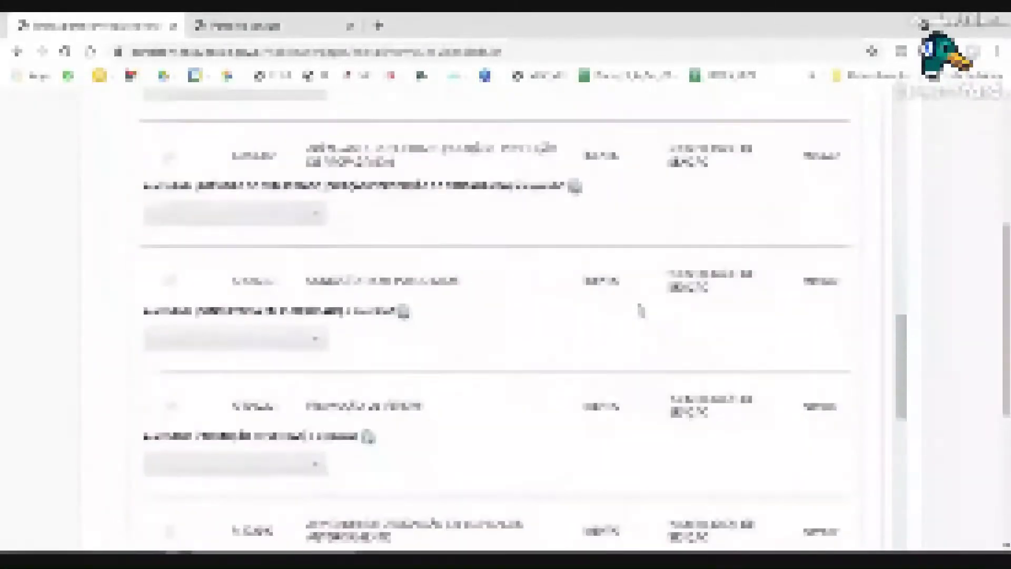
scroll(641, 311, "down", 10)
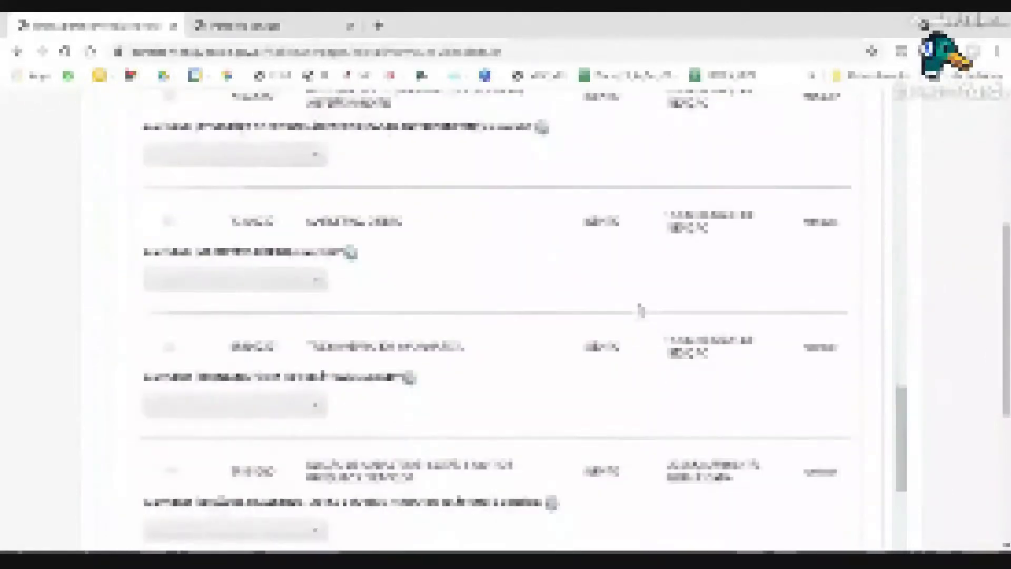
scroll(641, 310, "down", 3)
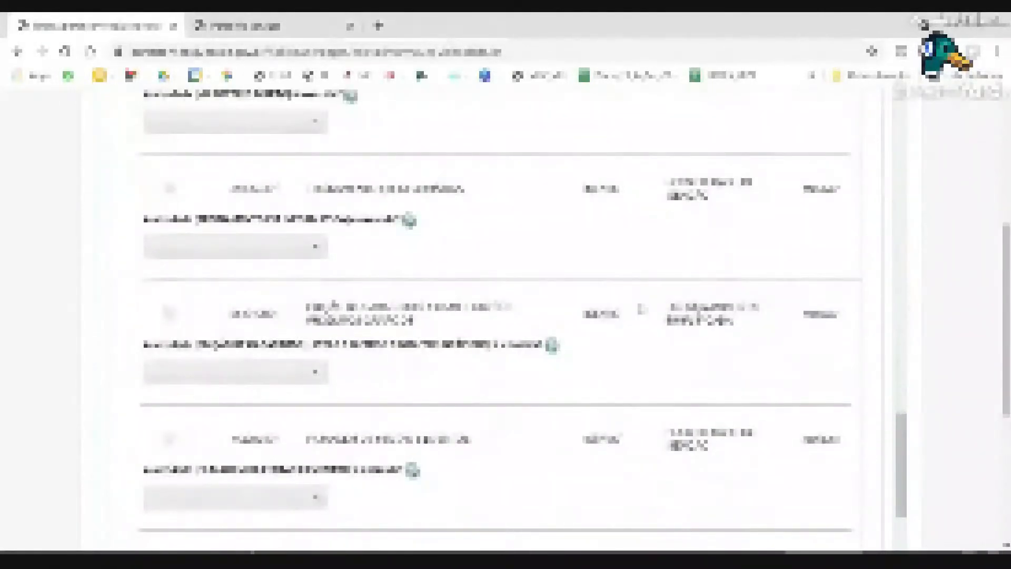
scroll(642, 311, "down", 8)
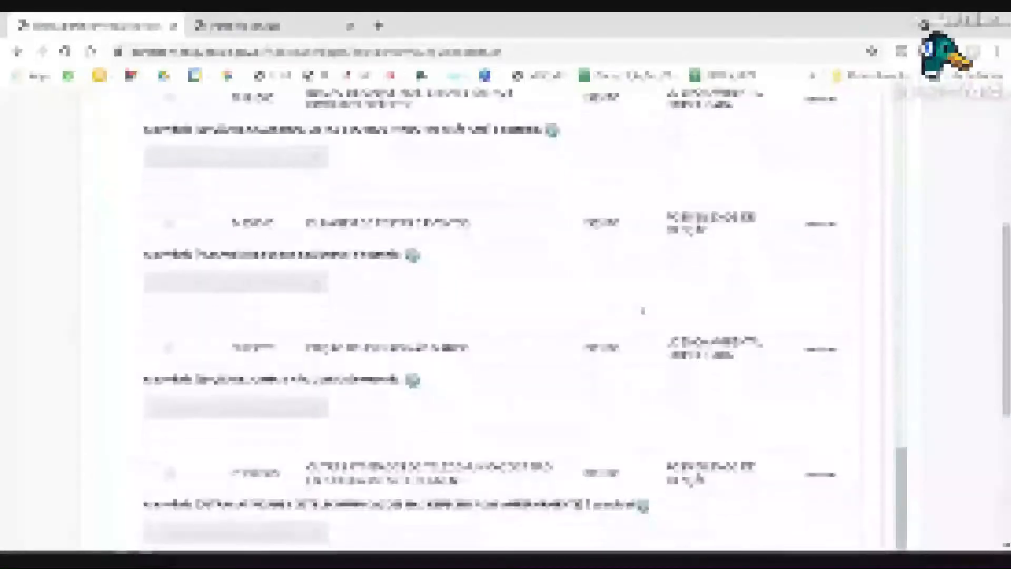
scroll(642, 311, "down", 3)
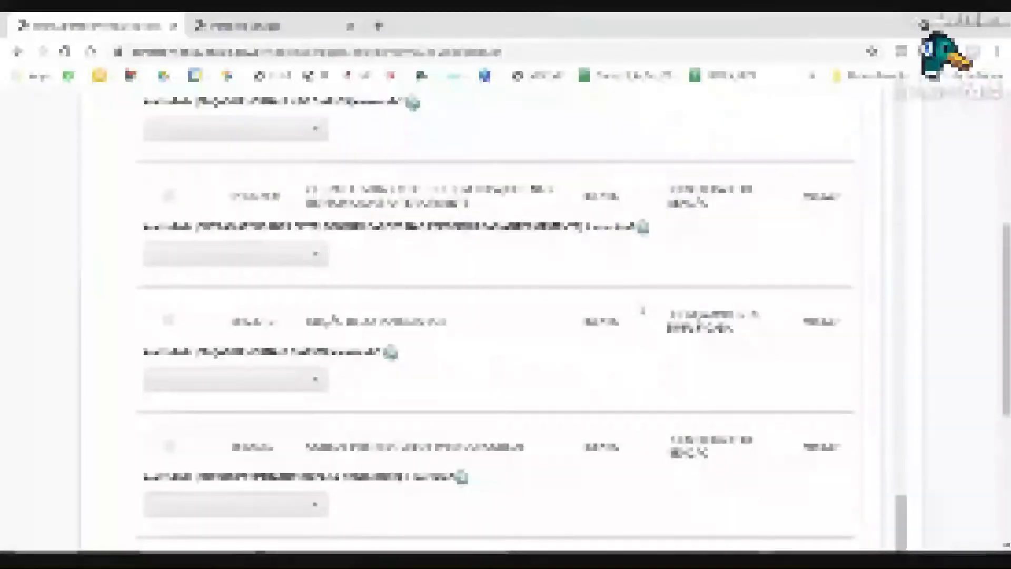
scroll(643, 310, "down", 5)
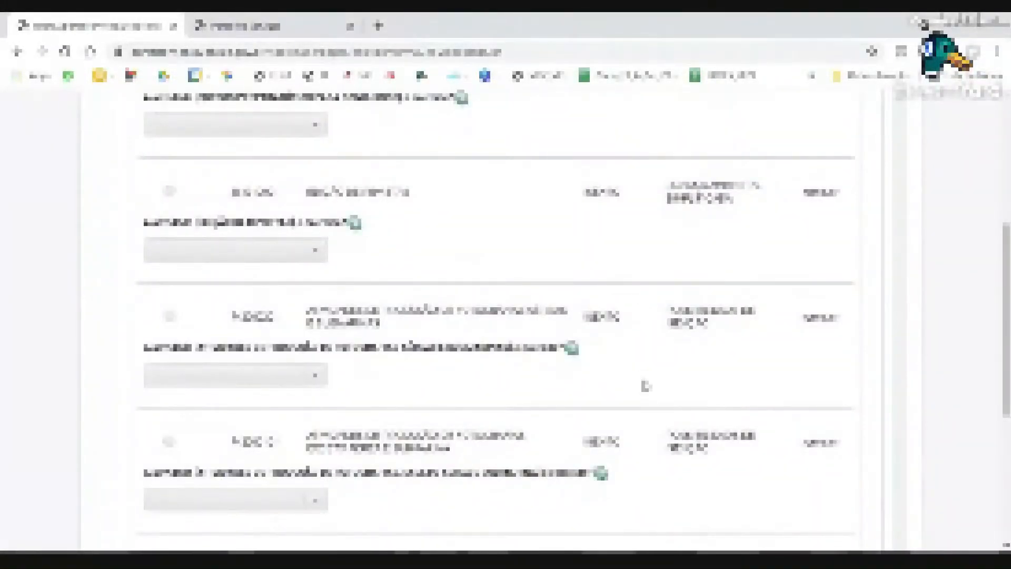
scroll(646, 386, "up", 3)
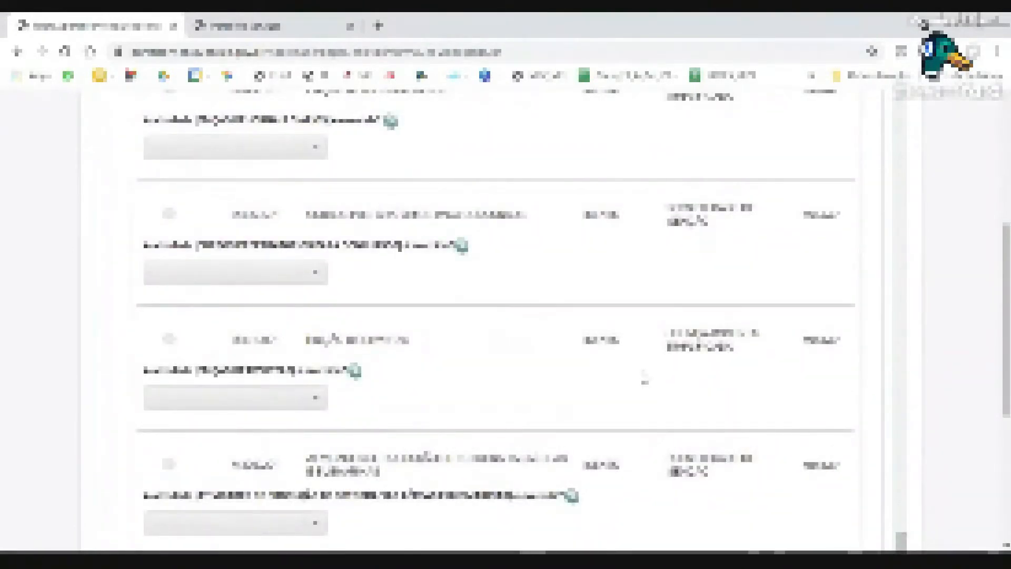
scroll(643, 380, "up", 5)
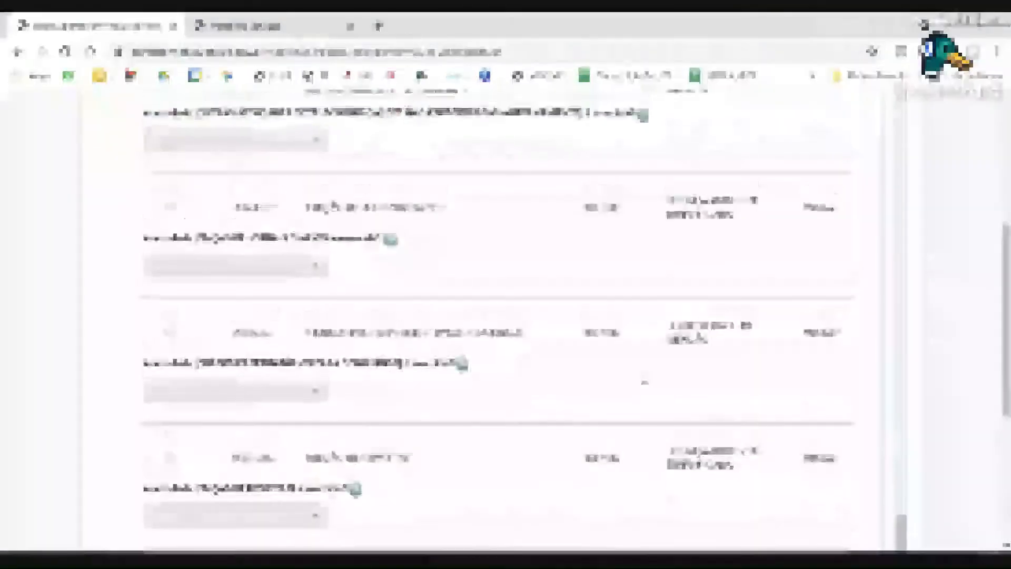
scroll(468, 316, "up", 5)
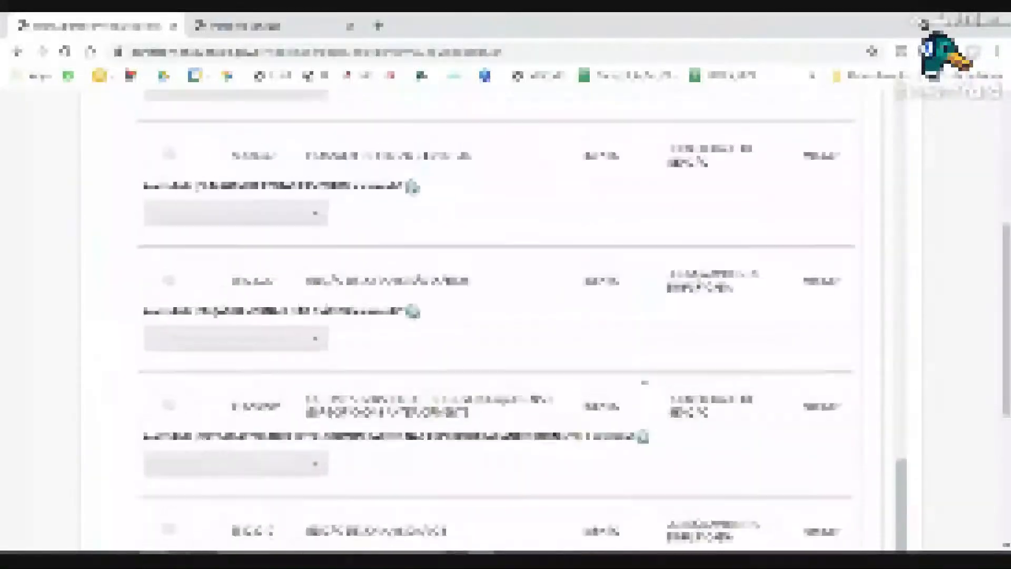
scroll(645, 380, "up", 5)
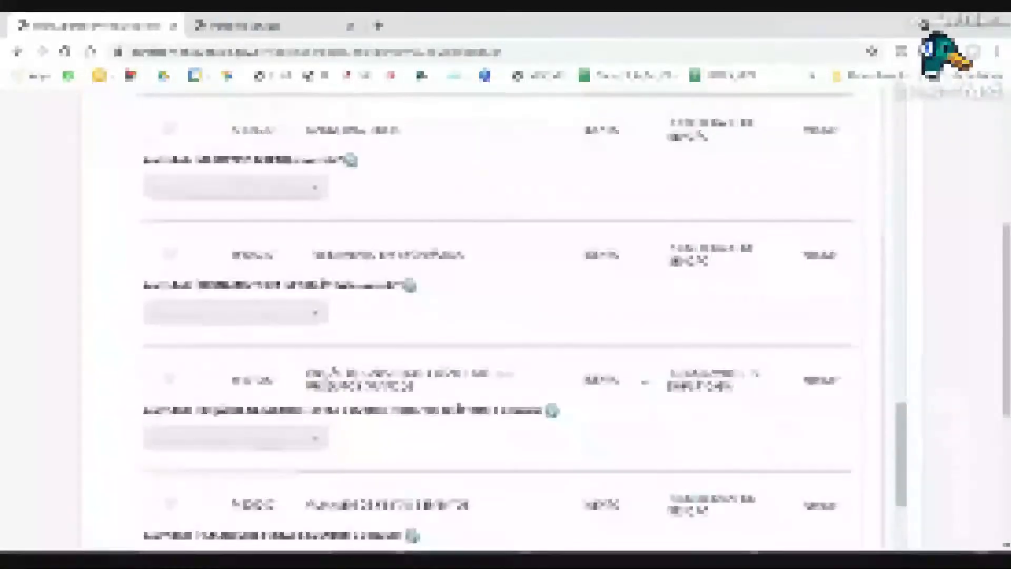
scroll(645, 381, "up", 5)
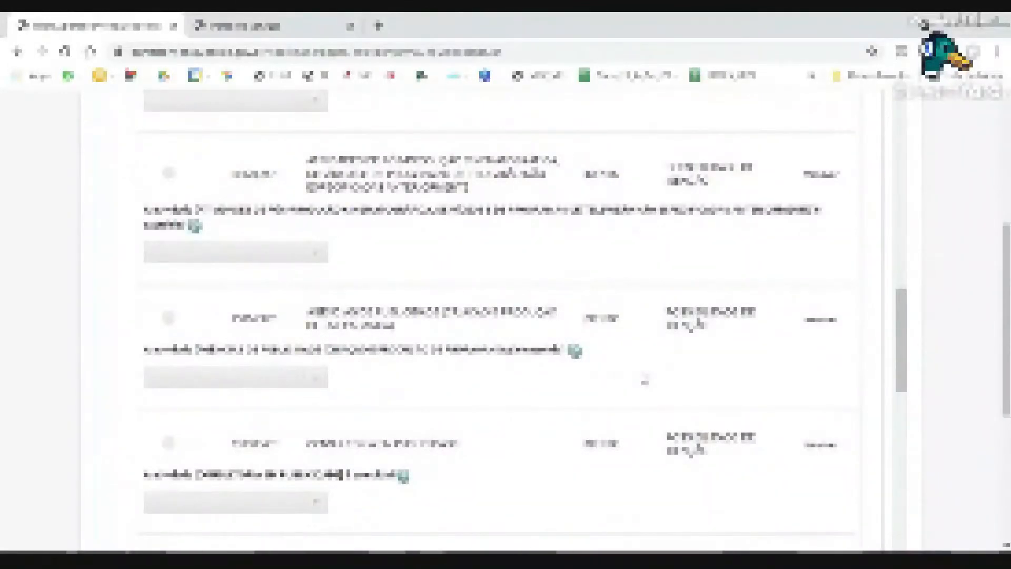
scroll(645, 380, "up", 5)
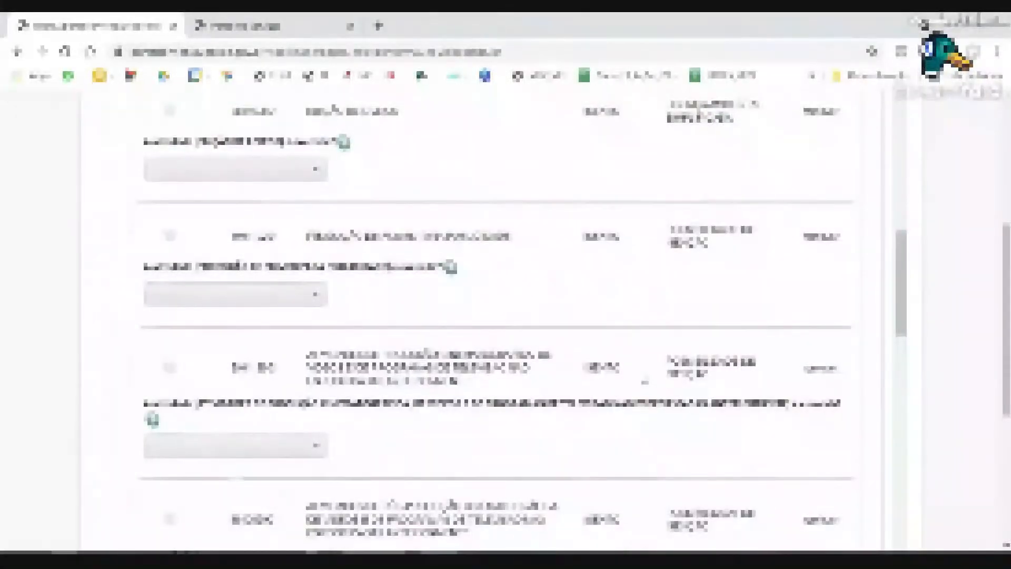
scroll(644, 380, "up", 3)
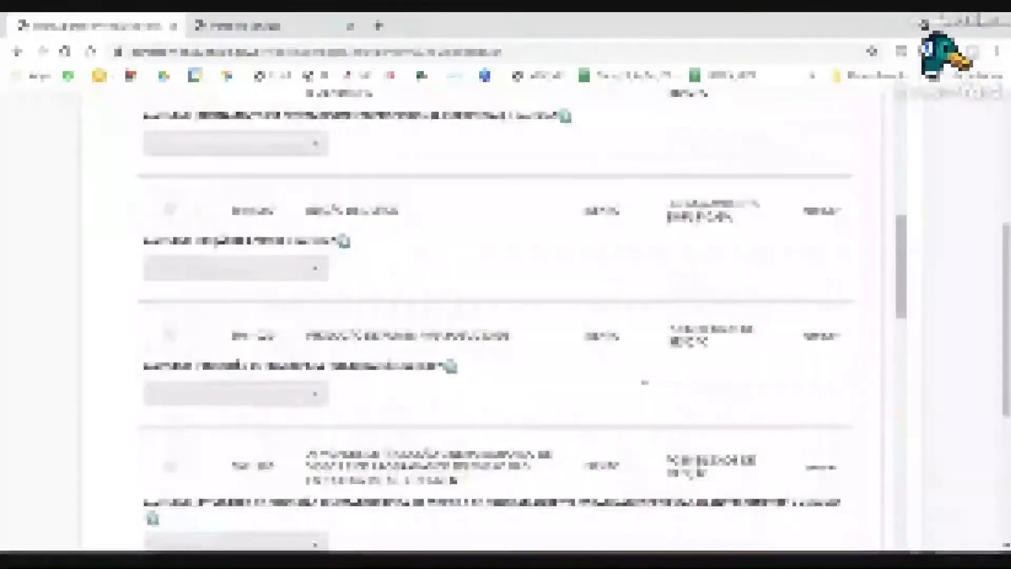
scroll(644, 381, "up", 10)
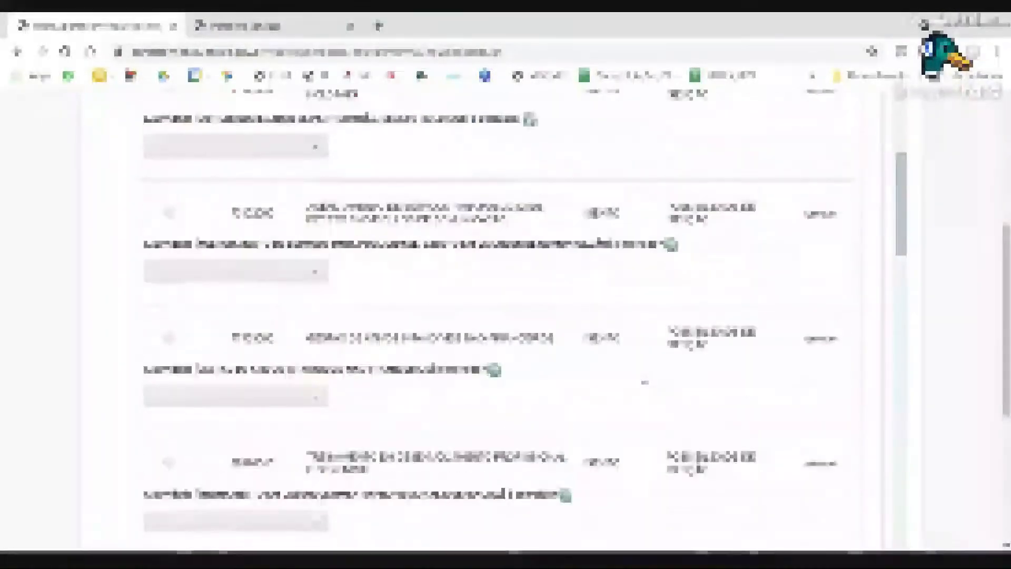
scroll(645, 381, "up", 3)
scroll(644, 379, "down", 5)
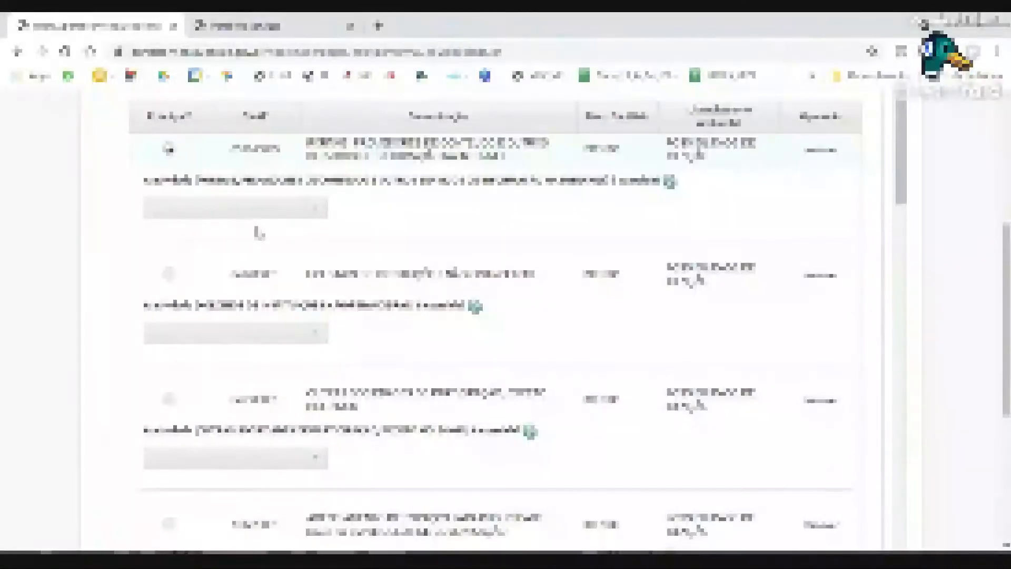
scroll(242, 219, "up", 1)
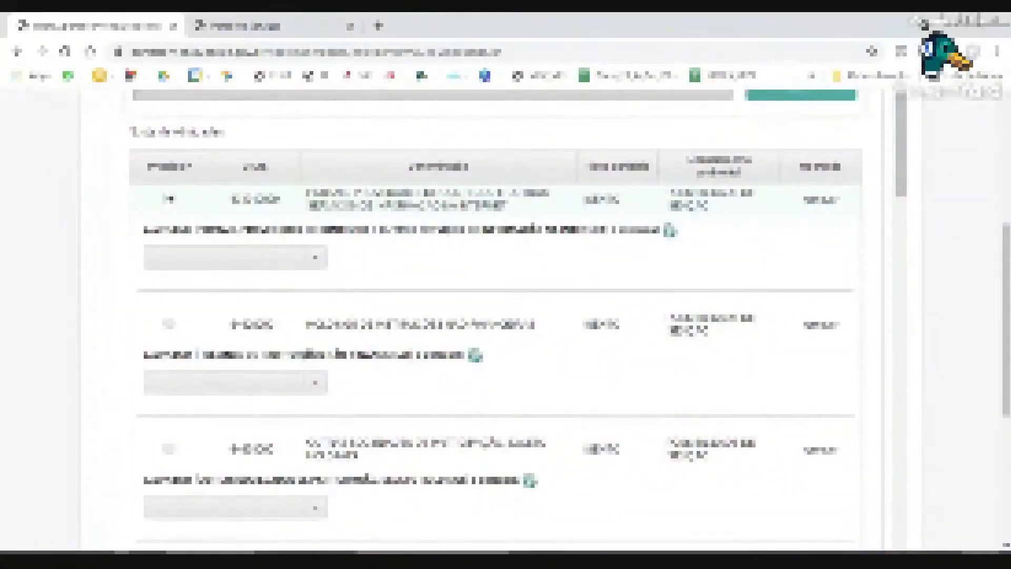
Show the answer options for the first, principal CNAE activity.
left_click(226, 266)
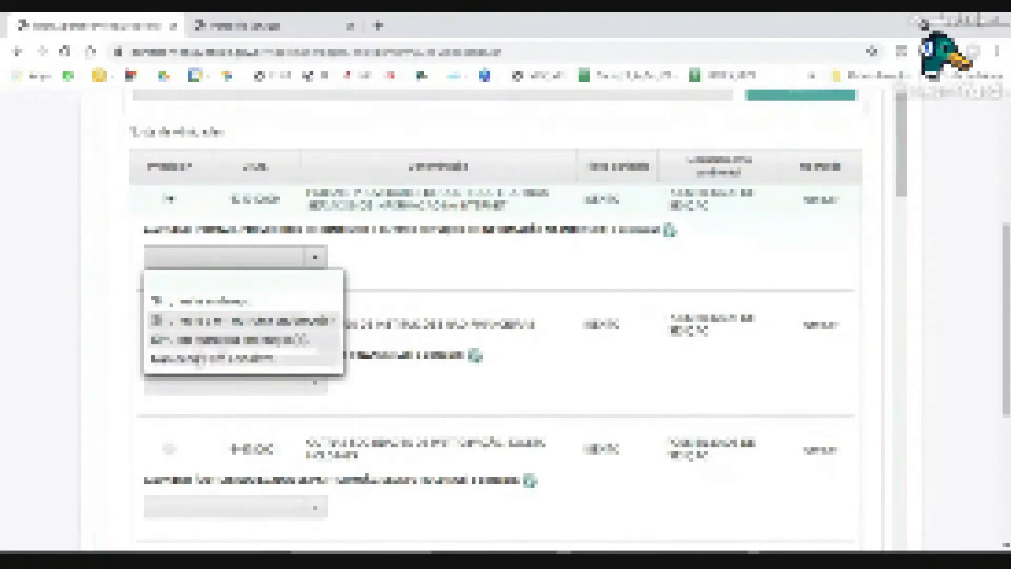
Settle the first CNAE activity's answer on the last option.
left_click(199, 358)
left_click(187, 261)
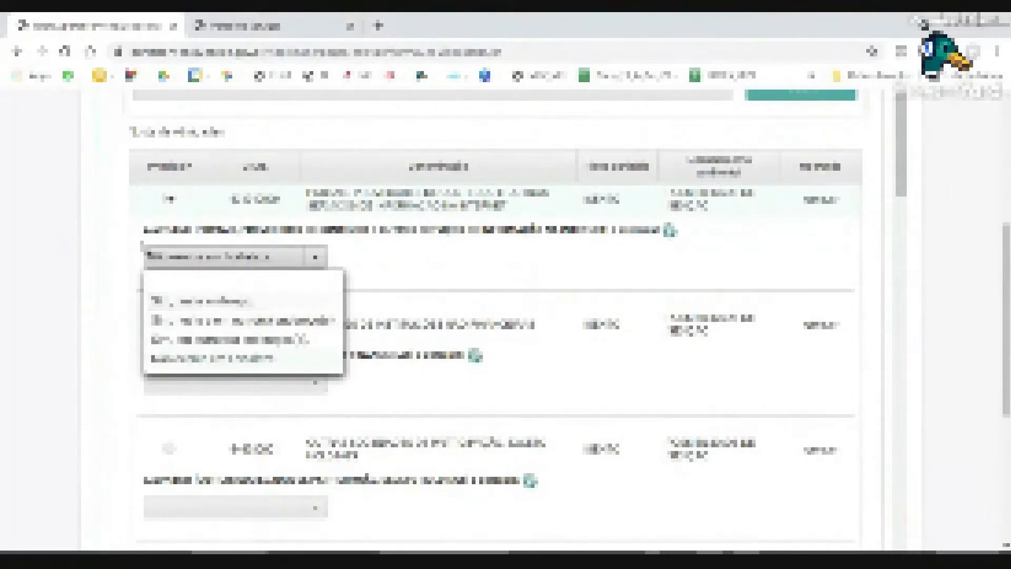
left_click_drag(152, 231, 176, 230)
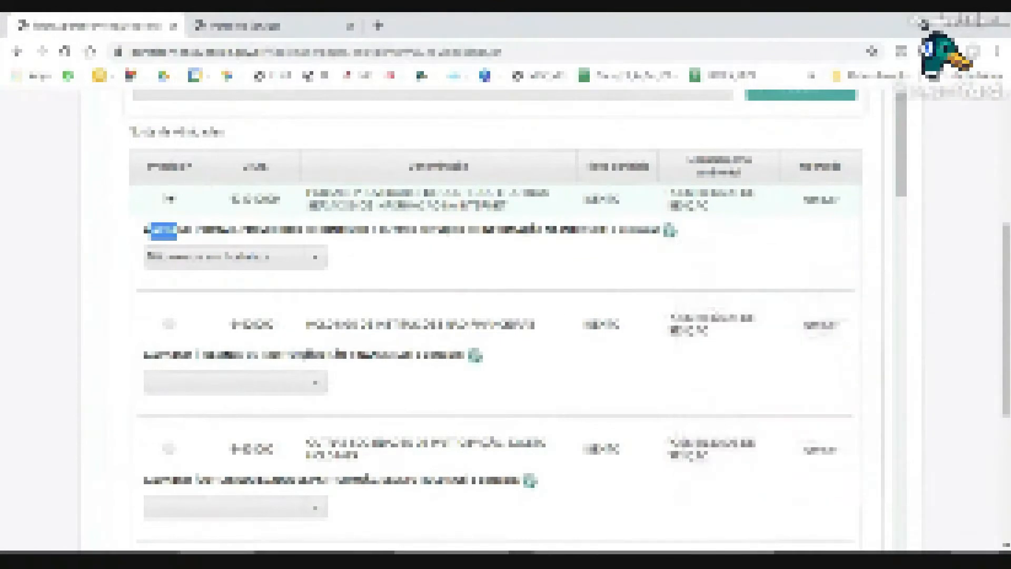
left_click(204, 261)
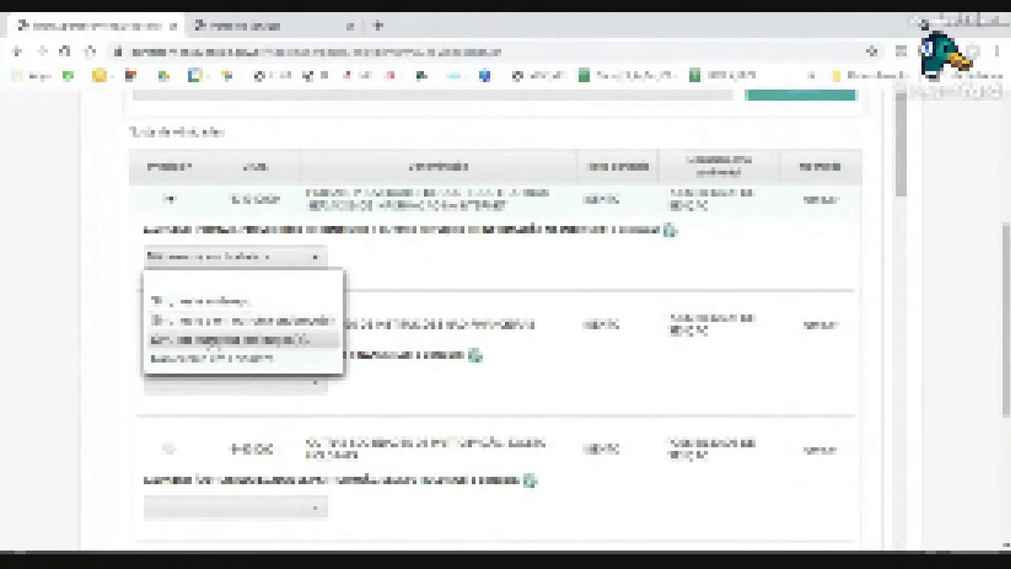
left_click(327, 340)
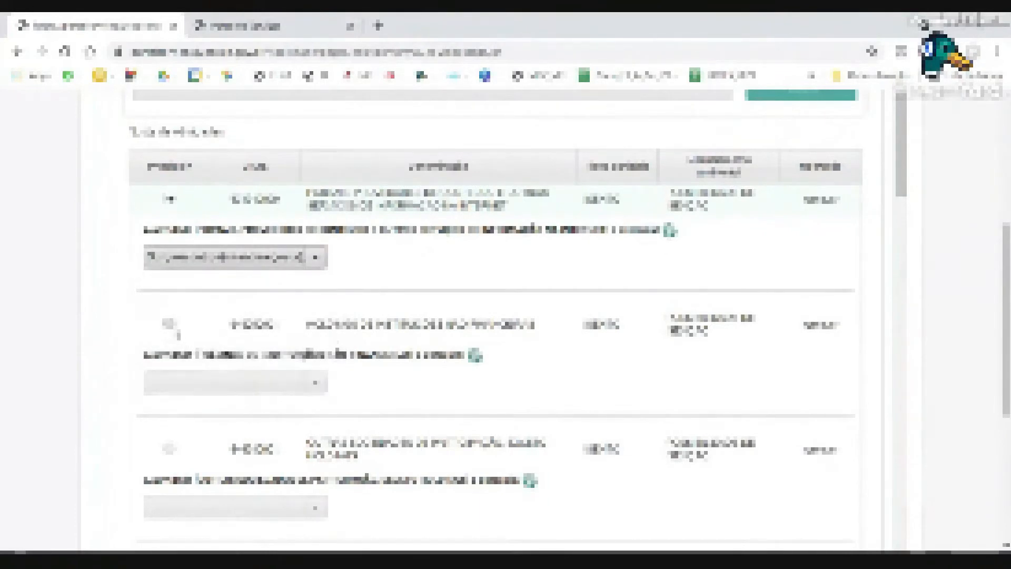
left_click(206, 391)
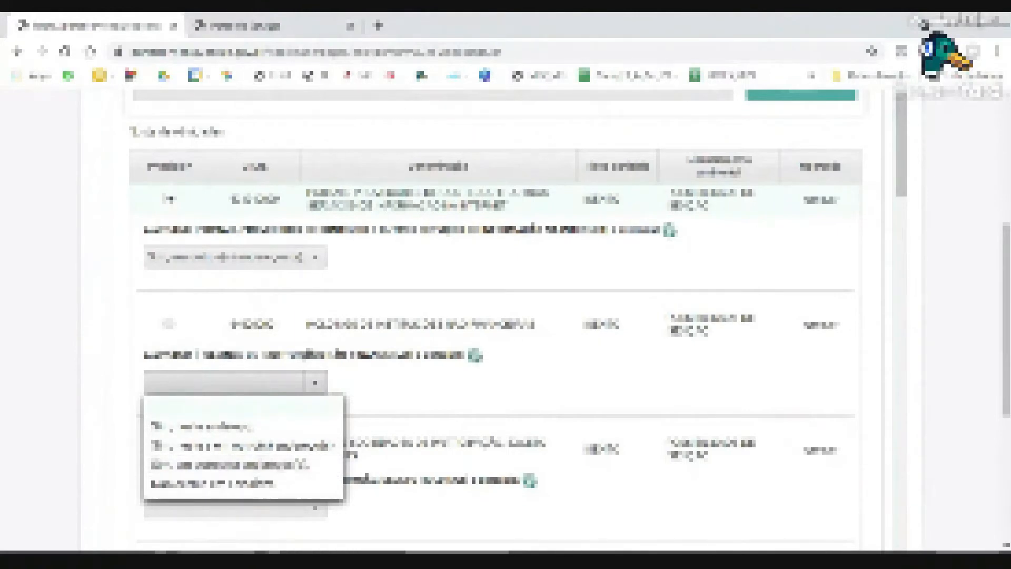
left_click(215, 266)
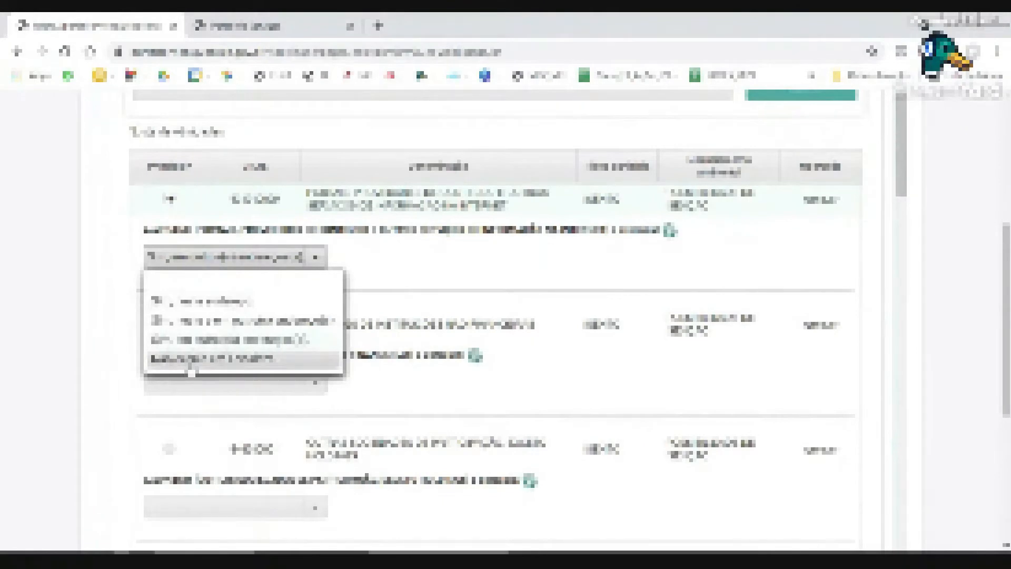
left_click(191, 363)
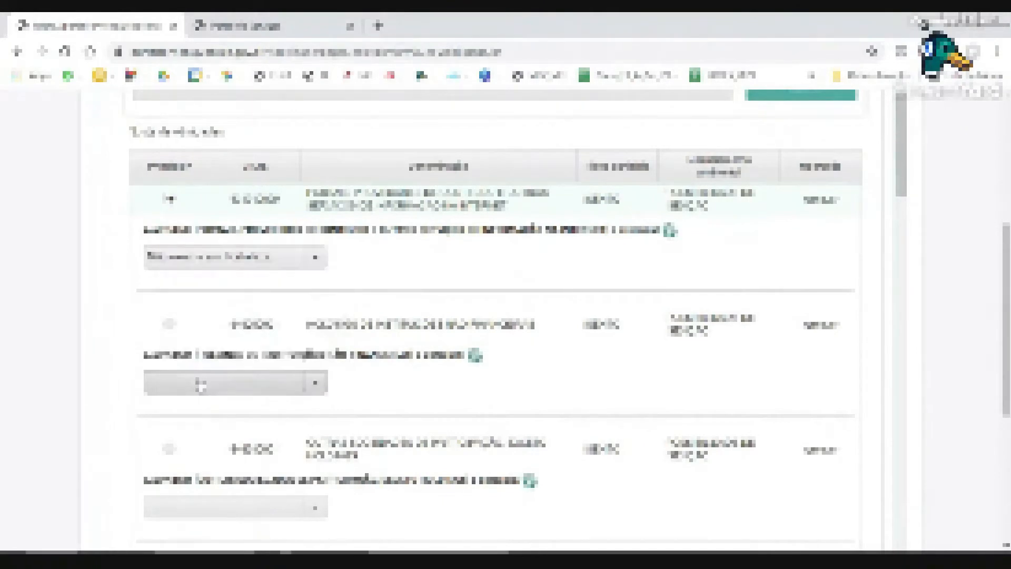
Answer the second activity with the last option and the third with Informação em Portfolio.
left_click(201, 384)
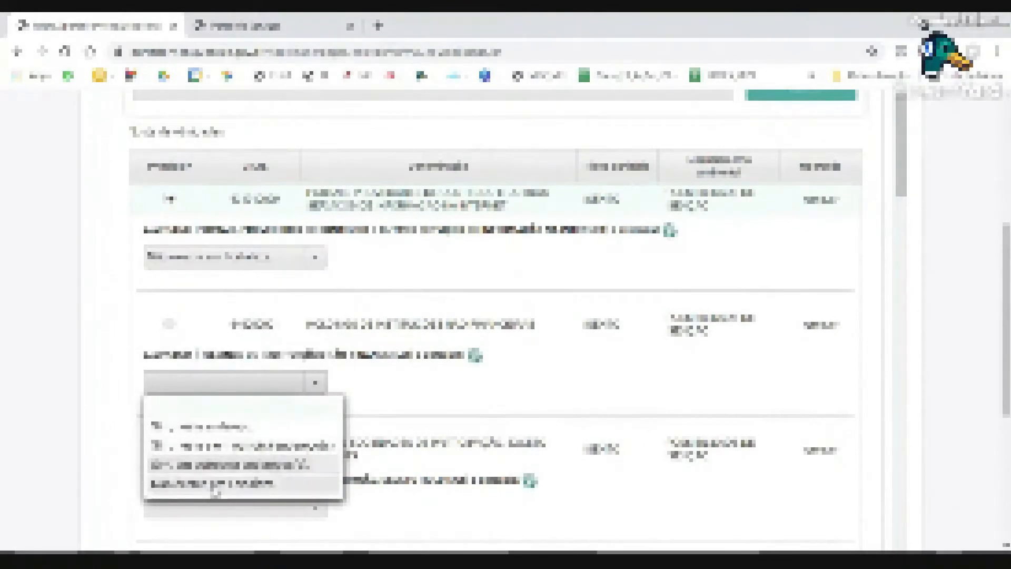
left_click(214, 482)
scroll(224, 381, "down", 3)
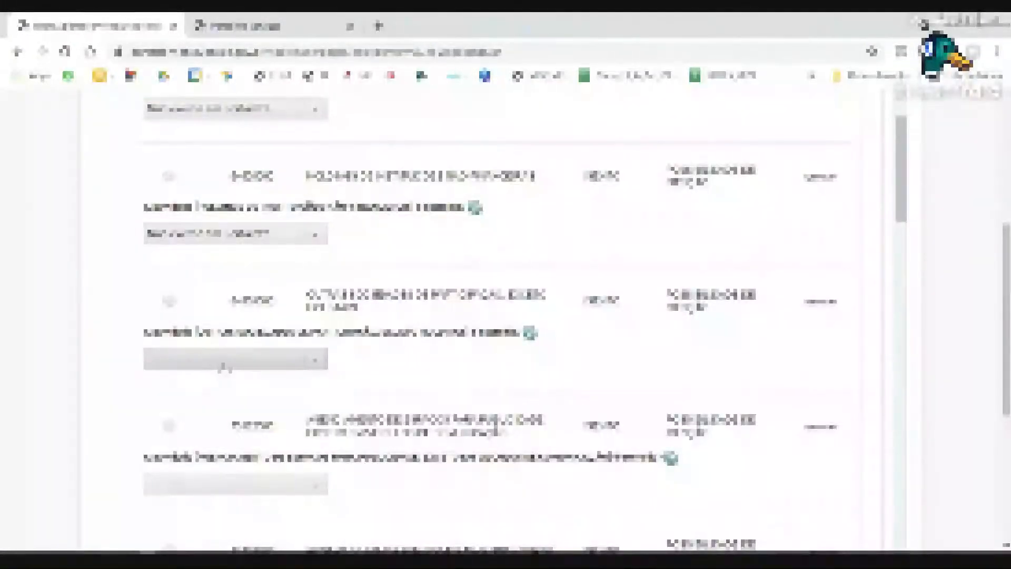
left_click(223, 360)
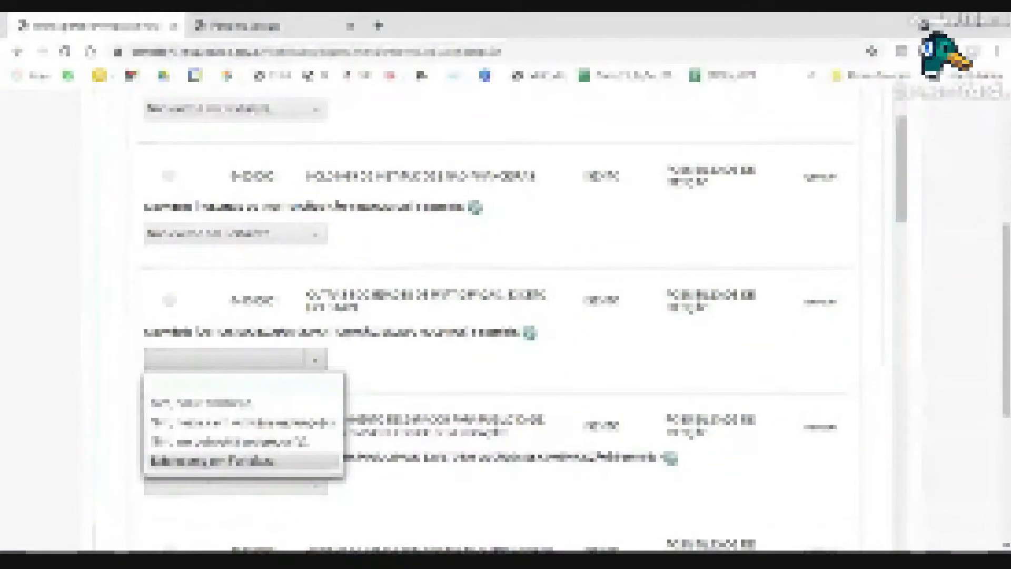
left_click(211, 461)
Choose an answer for the fourth activity and bring up the fifth activity's options.
scroll(204, 453, "down", 4)
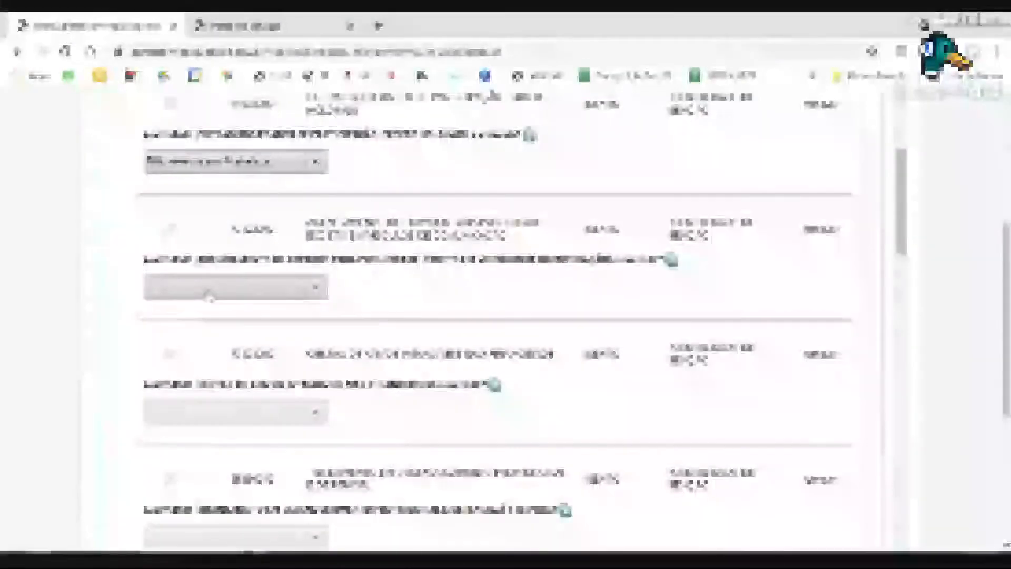
left_click(209, 293)
left_click(211, 387)
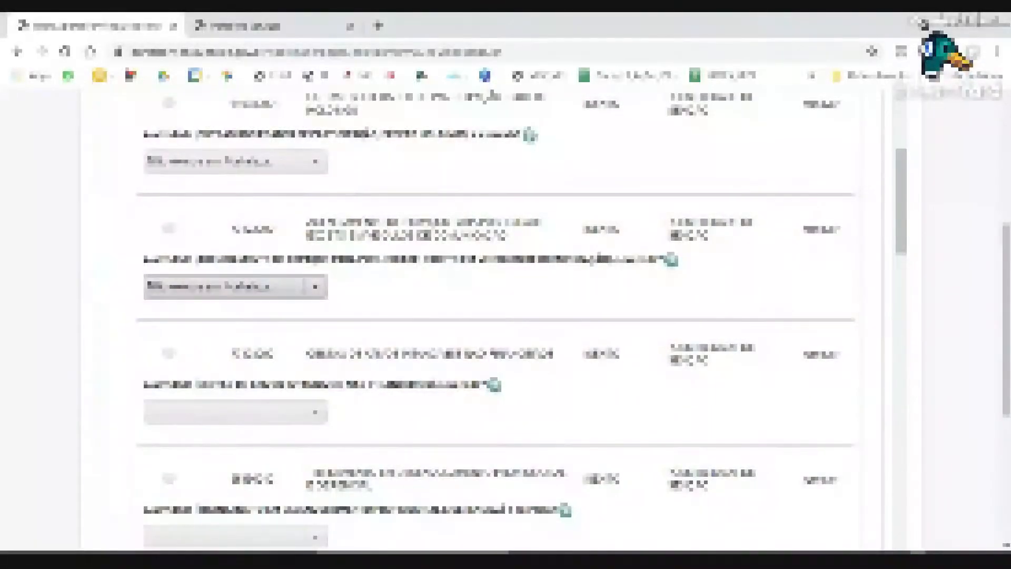
scroll(211, 387, "down", 4)
left_click(210, 216)
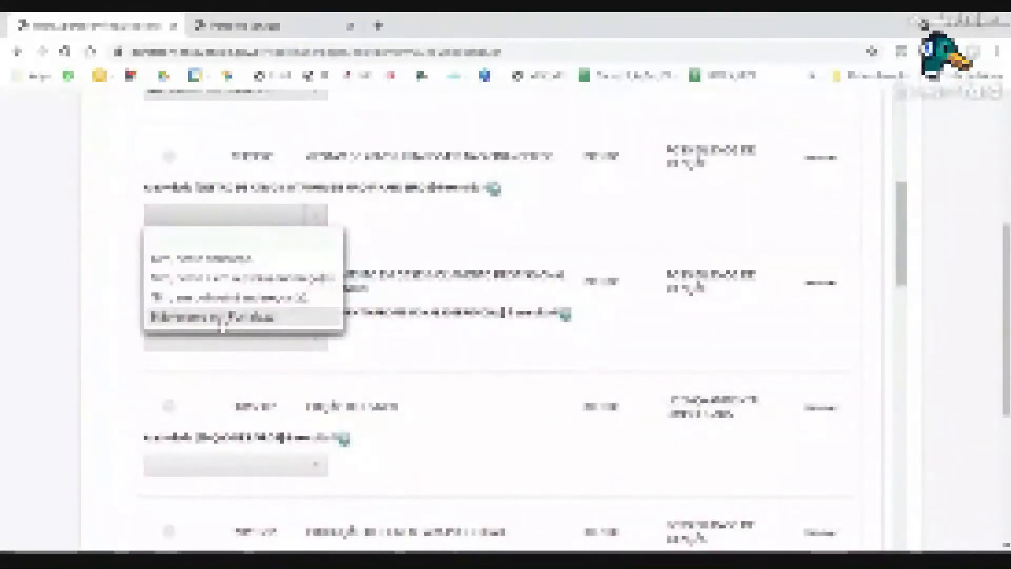
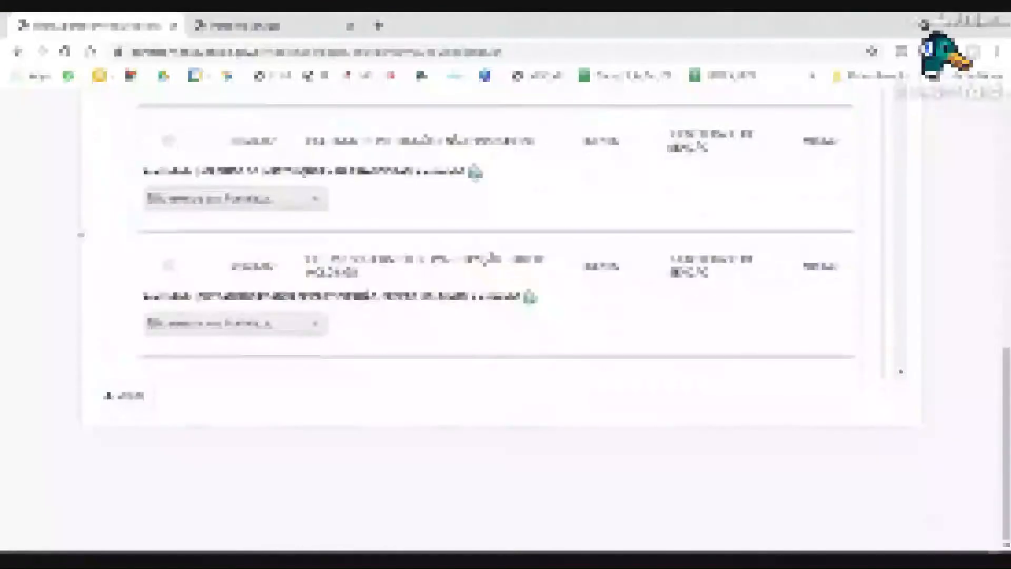
Scroll over the activities table to review the three listed activities, the first marked principal.
scroll(120, 240, "up", 5)
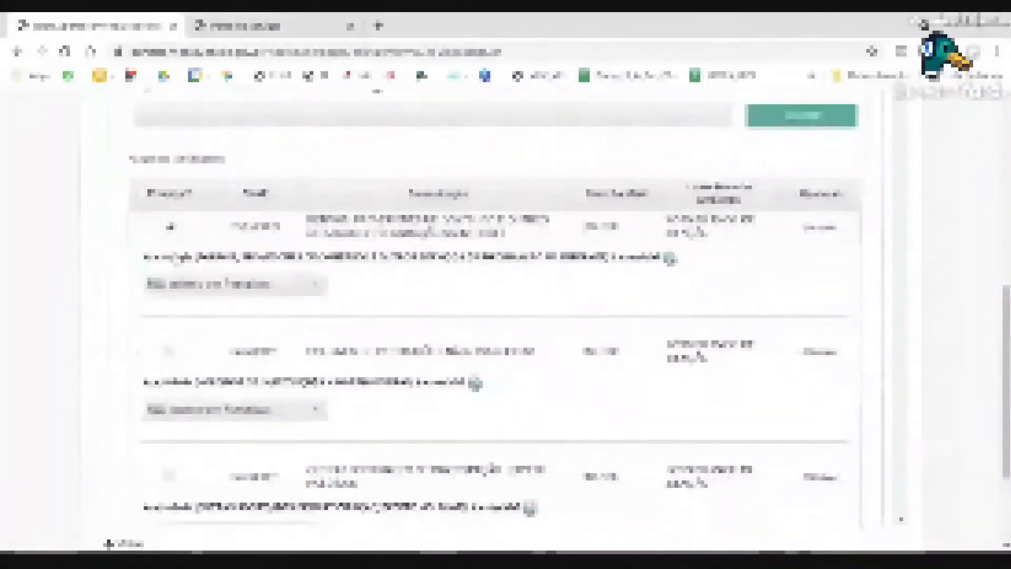
scroll(495, 316, "down", 1)
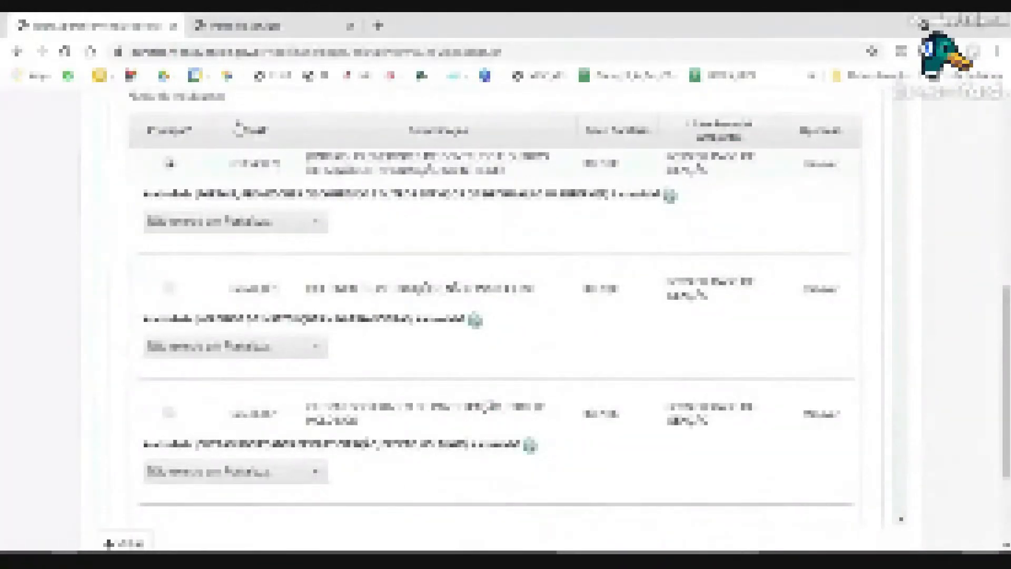
key("ctrl+Tab")
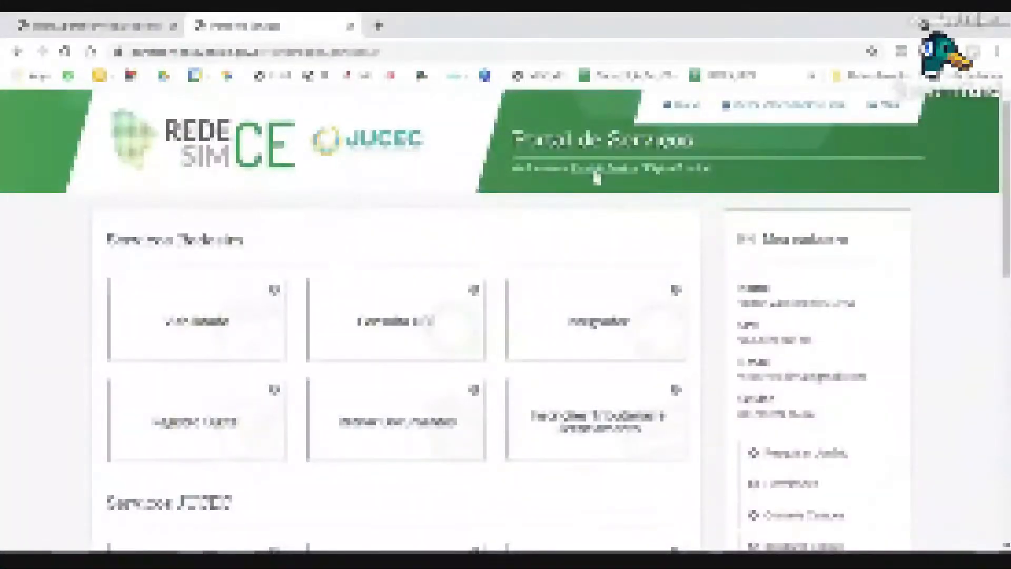
key("F5")
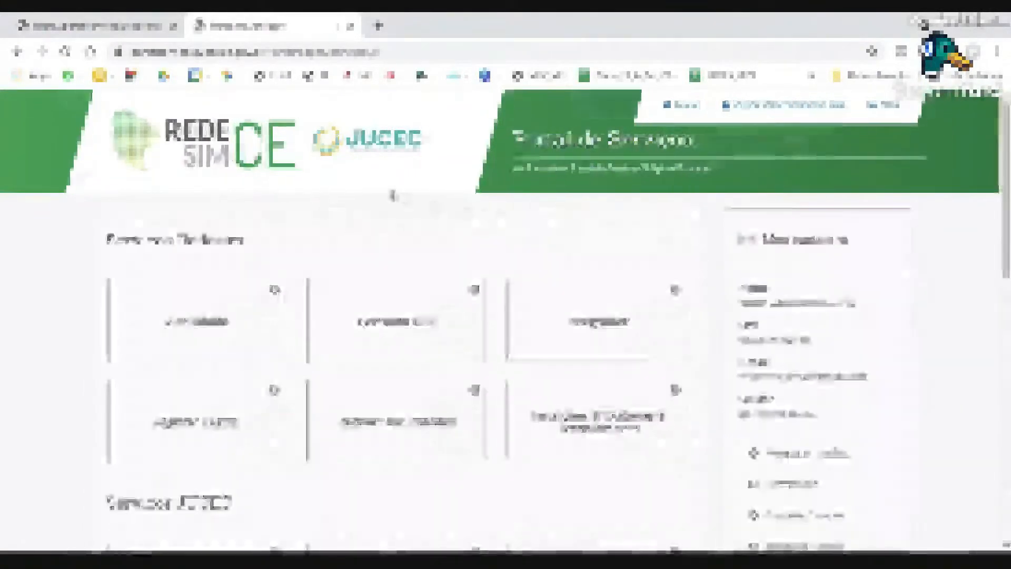
key("ctrl+Tab")
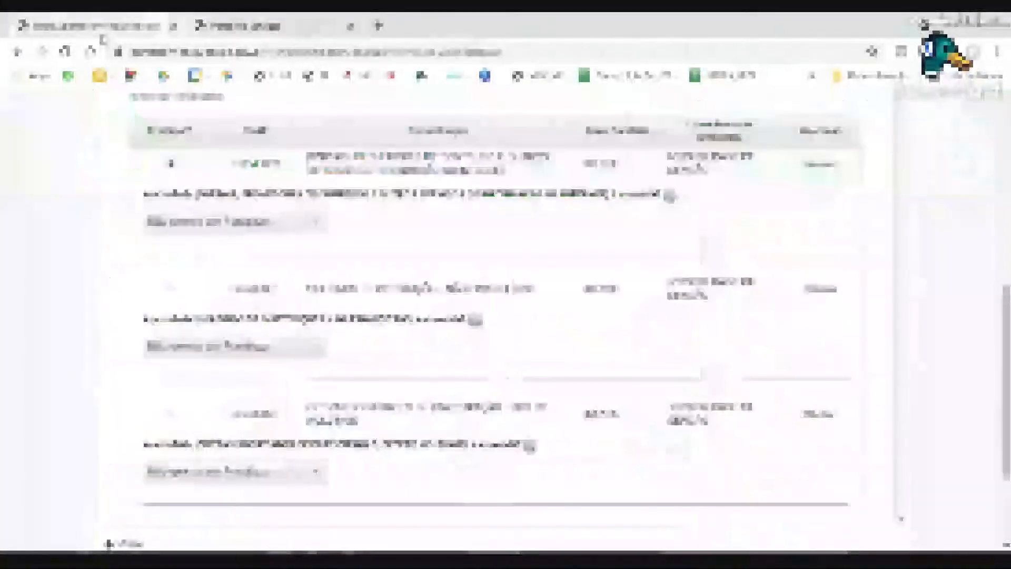
scroll(108, 138, "up", 1)
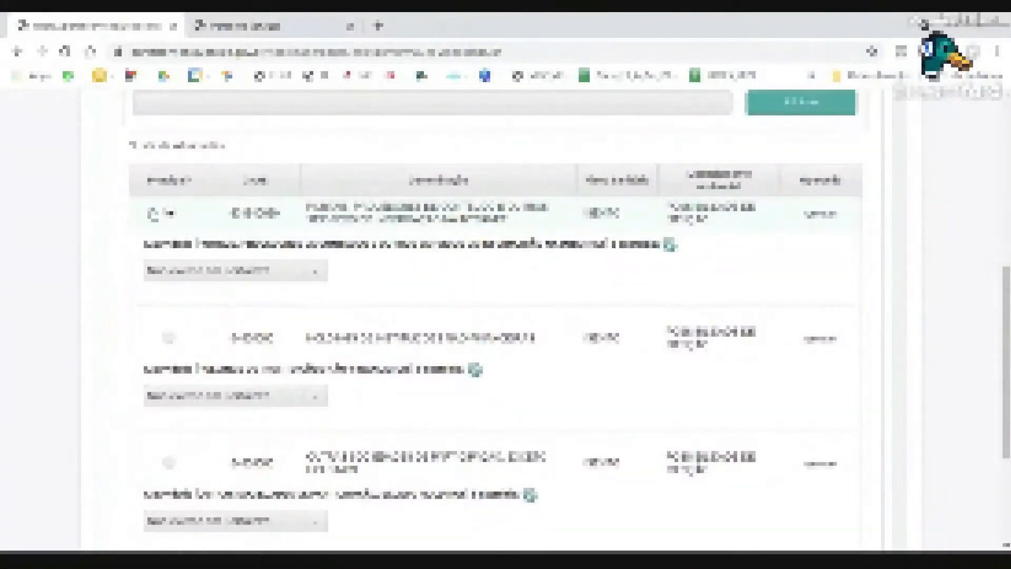
scroll(295, 238, "down", 1)
scroll(296, 238, "down", 6)
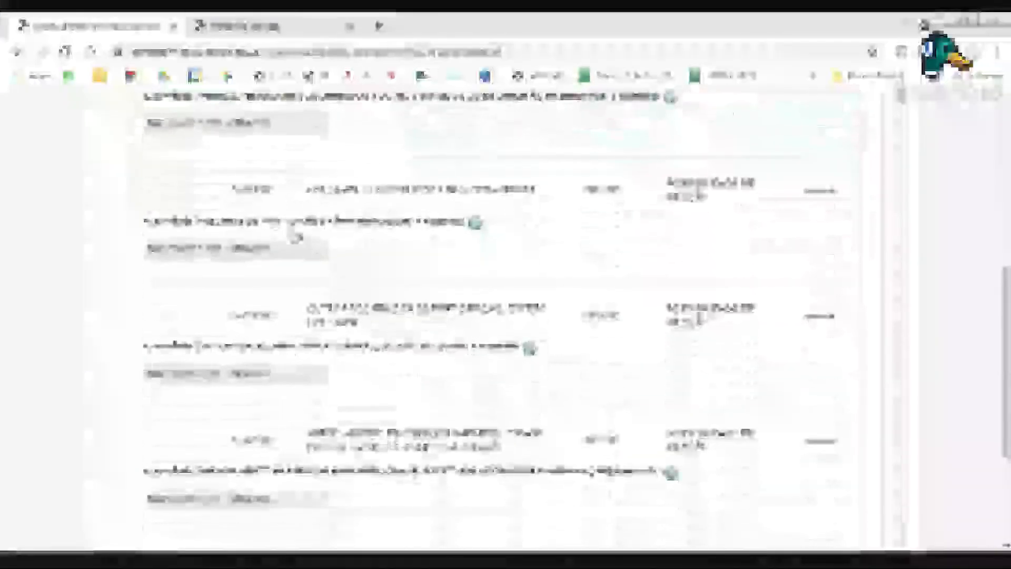
scroll(295, 238, "down", 3)
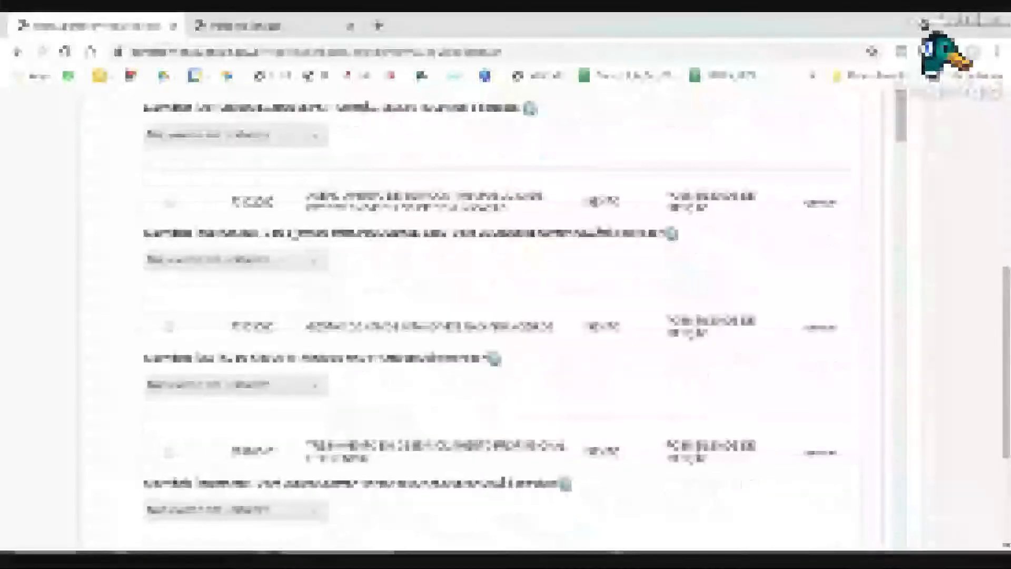
scroll(295, 237, "down", 10)
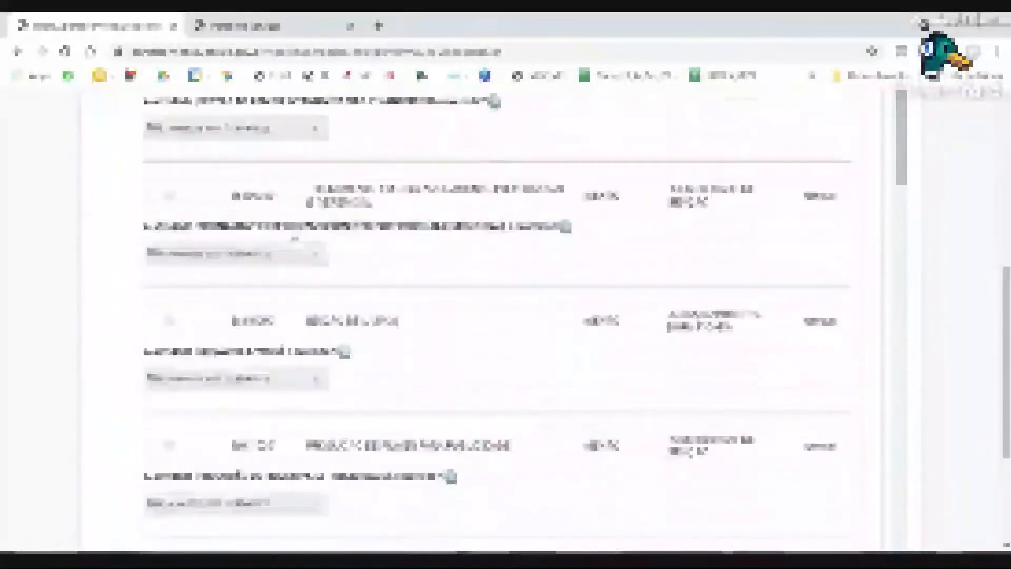
scroll(295, 238, "down", 10)
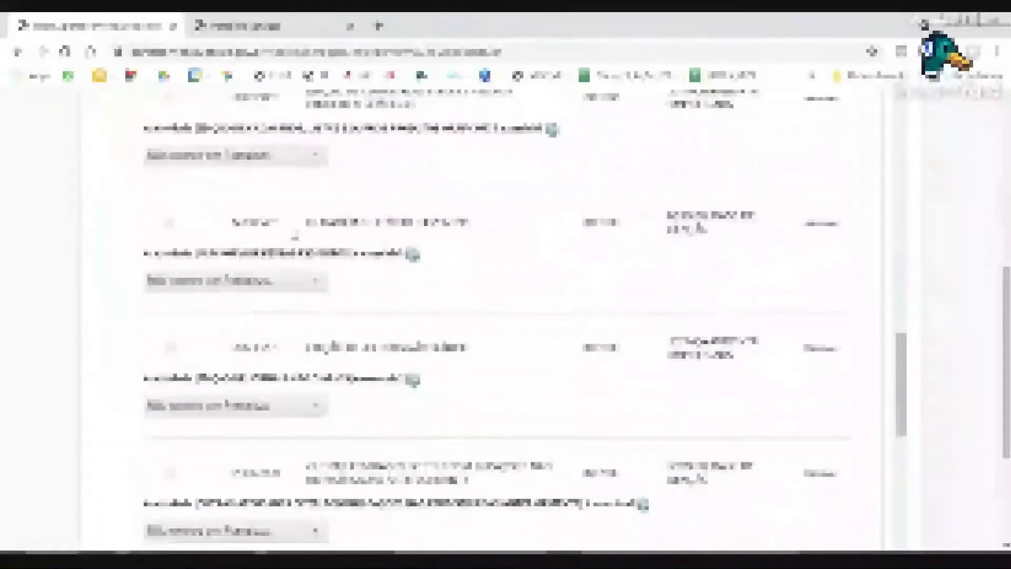
scroll(248, 318, "down", 2)
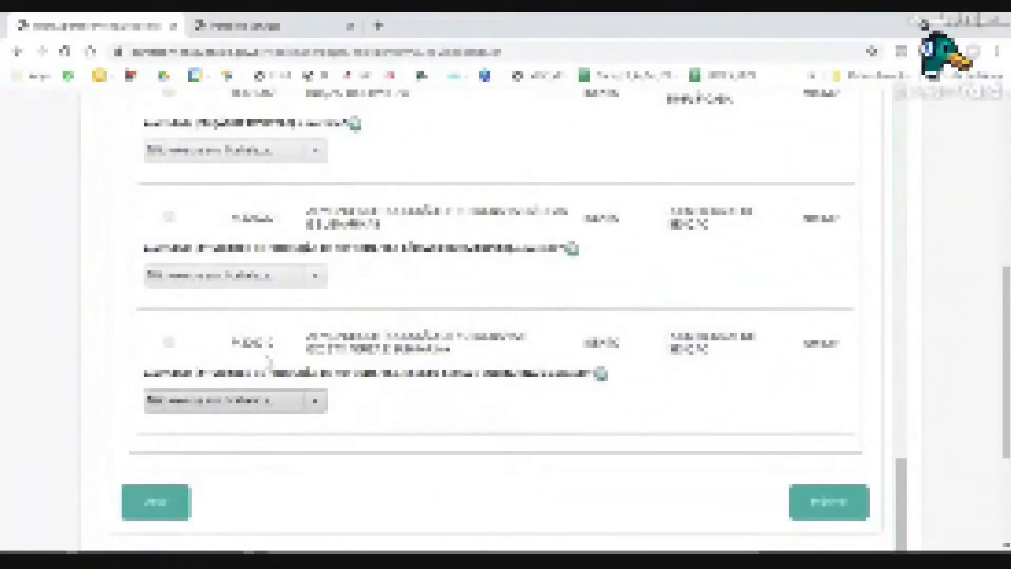
Advance past the activity list with Avançar and accept the confirmation prompt.
left_click(801, 507)
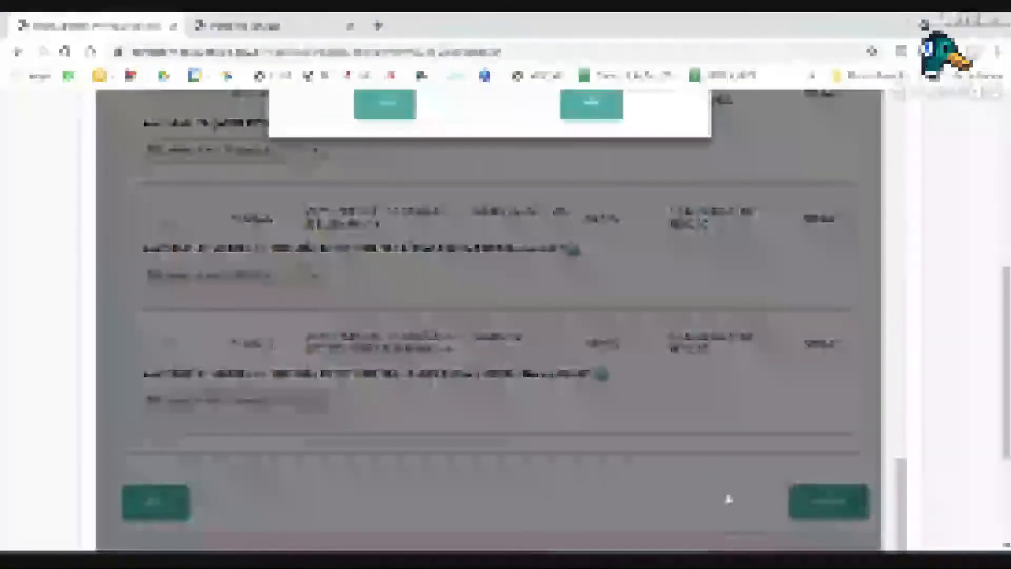
scroll(728, 498, "up", 10)
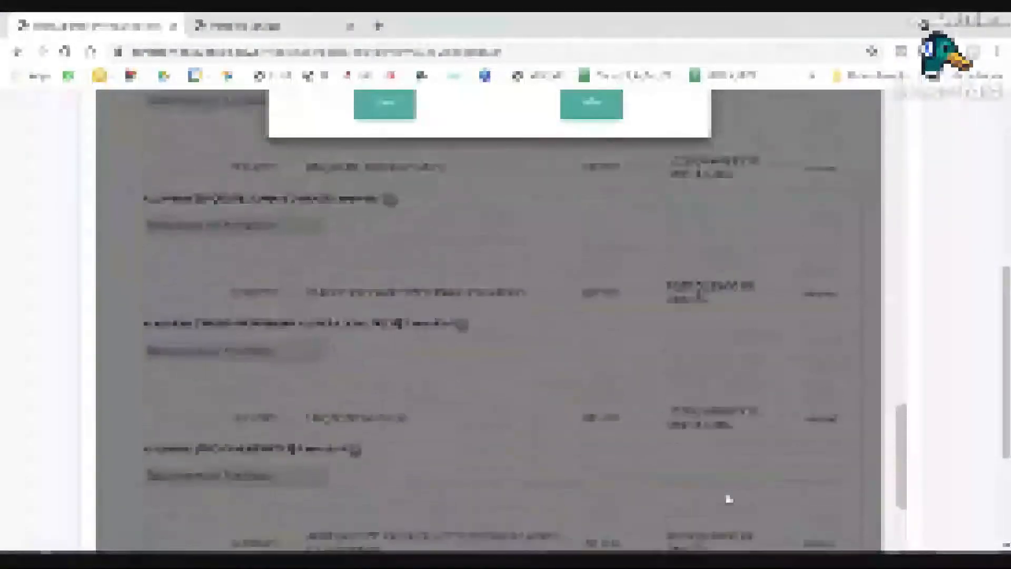
scroll(49, 418, "up", 6)
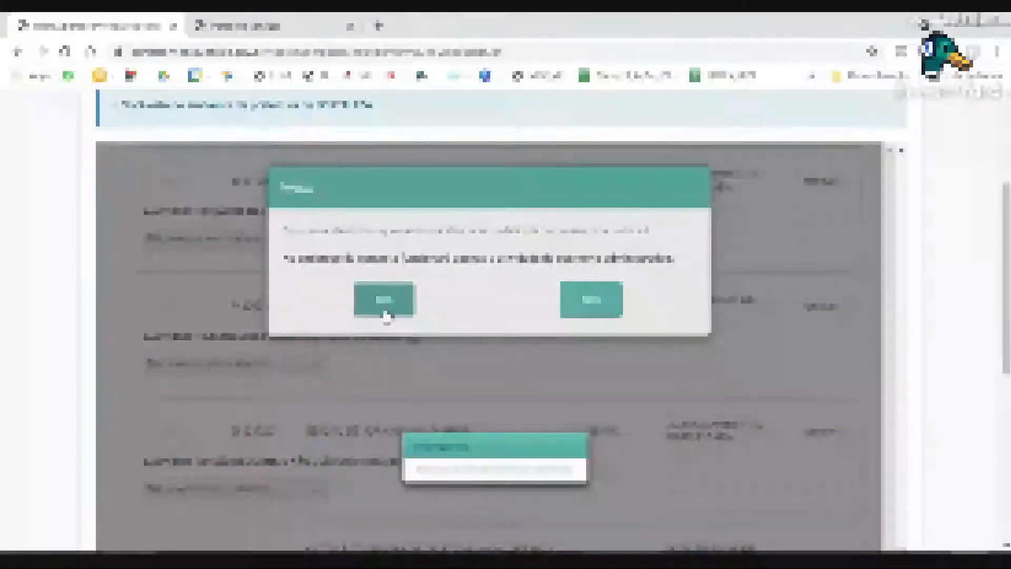
left_click(385, 299)
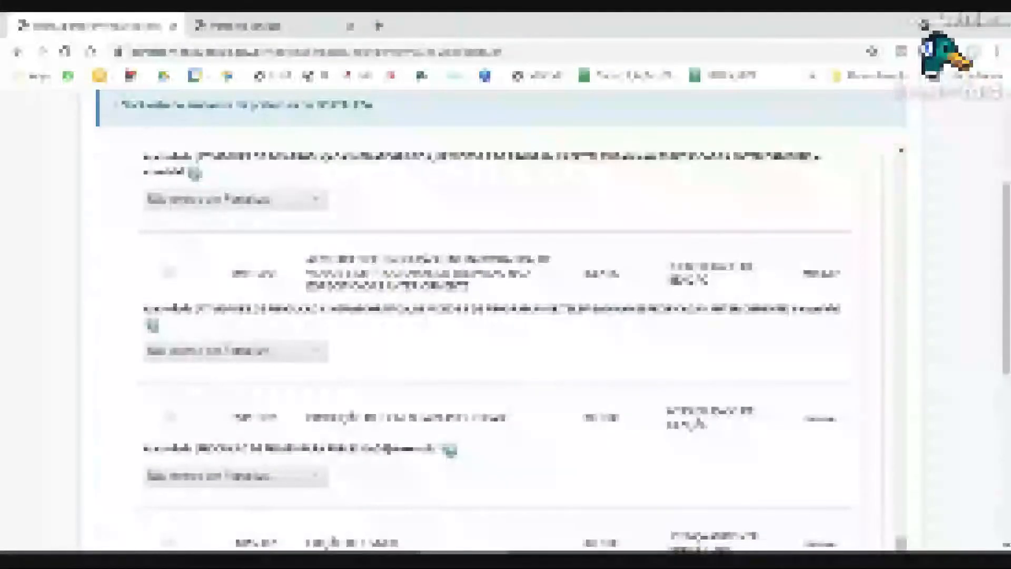
scroll(495, 315, "down", 4)
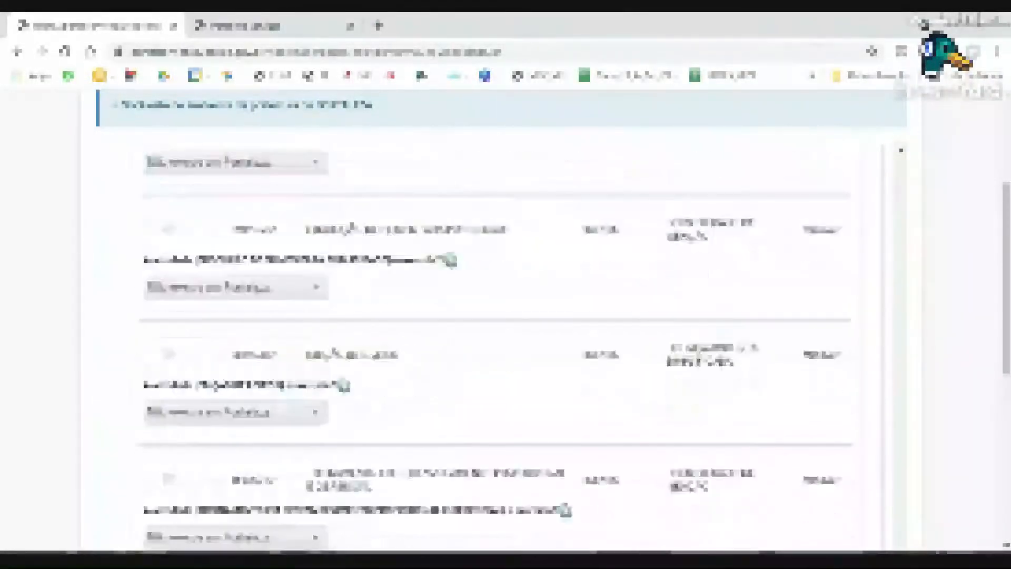
scroll(40, 316, "down", 10)
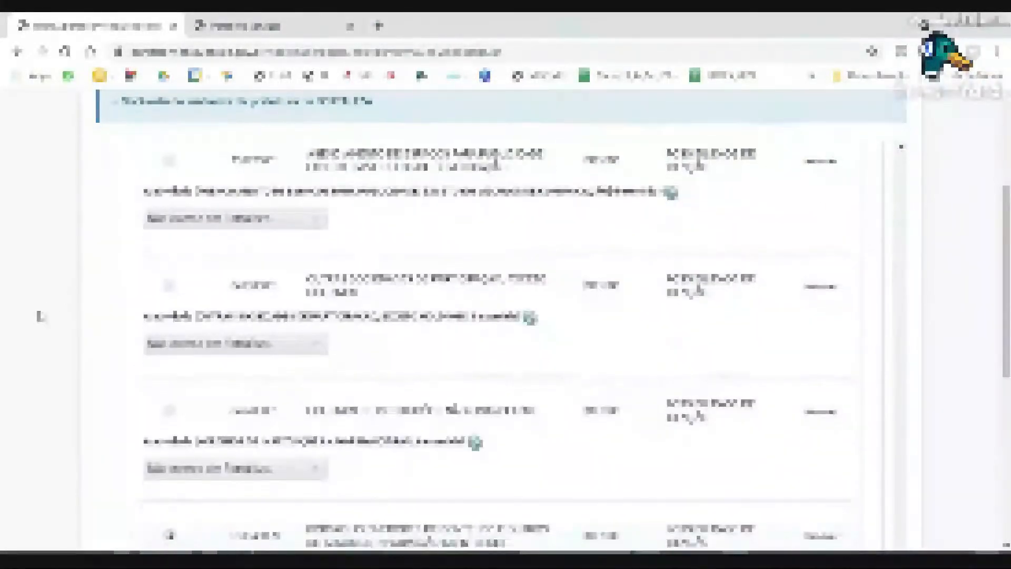
scroll(40, 316, "down", 4)
scroll(40, 316, "up", 1)
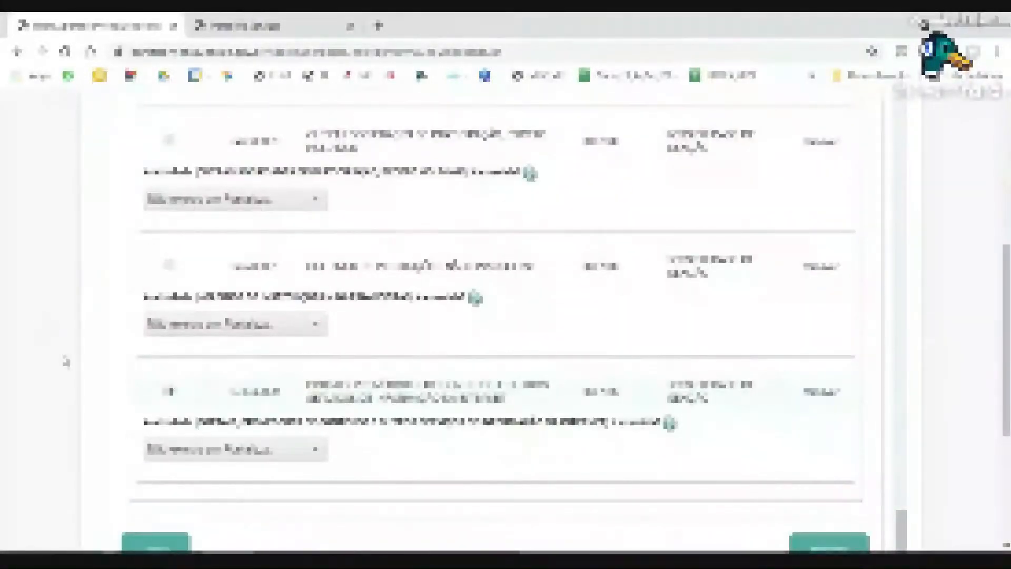
scroll(95, 452, "up", 7)
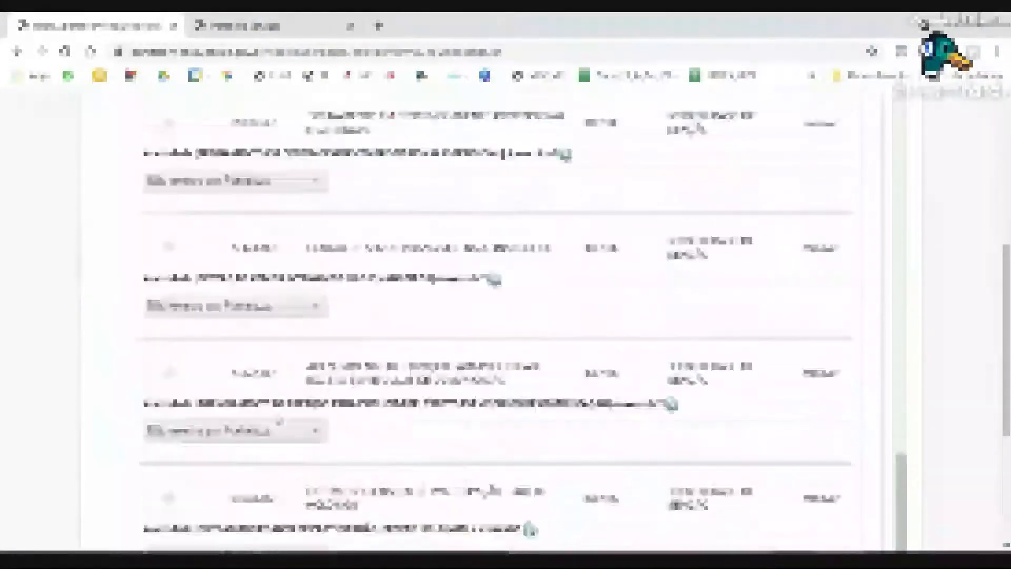
scroll(279, 422, "up", 10)
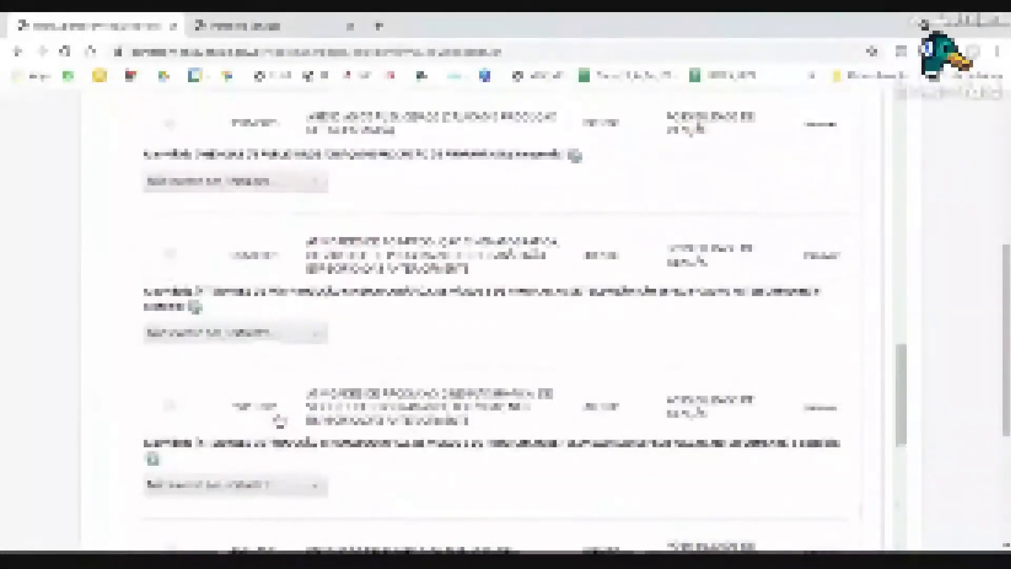
scroll(279, 421, "up", 10)
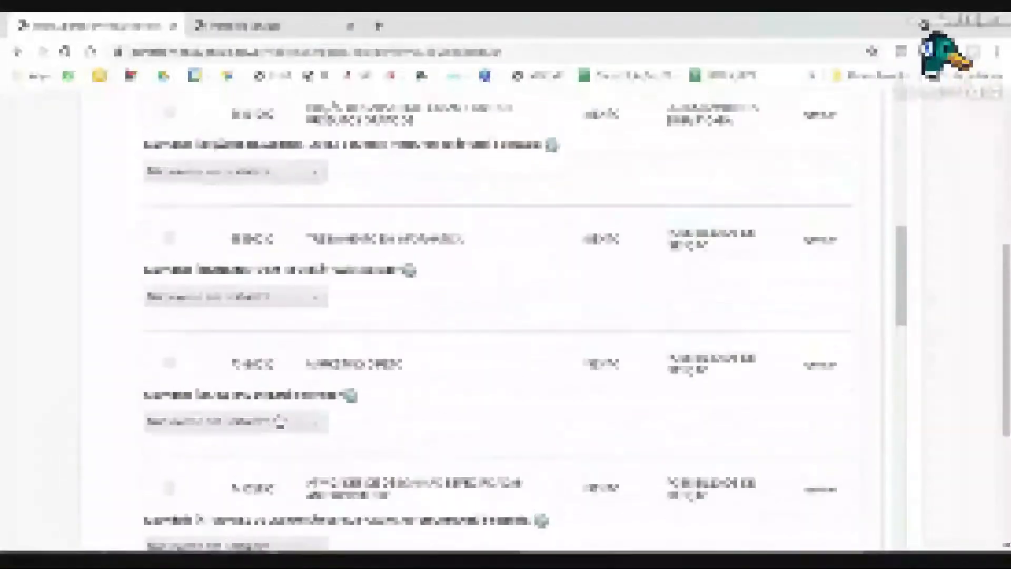
scroll(279, 421, "up", 10)
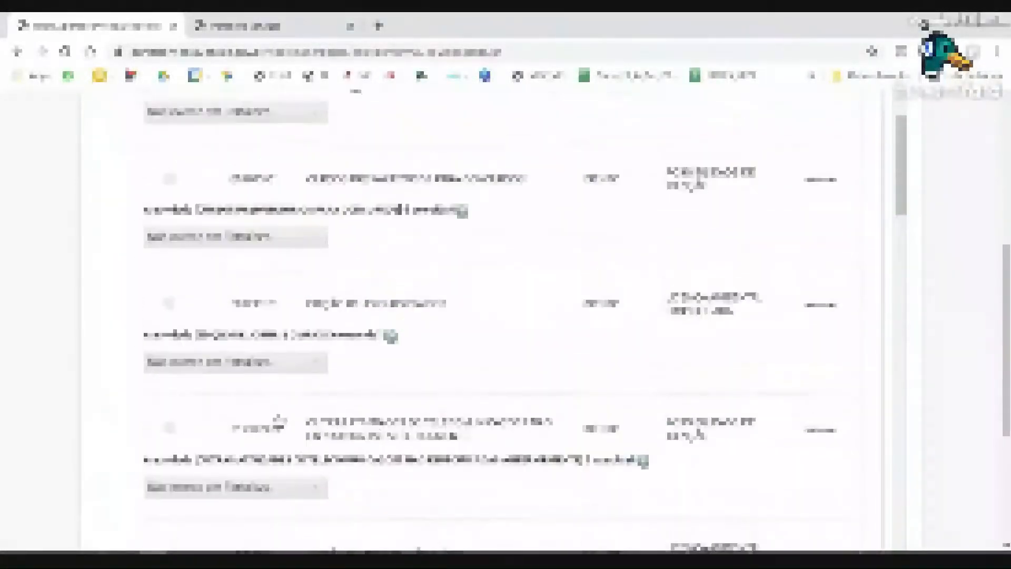
scroll(278, 421, "up", 10)
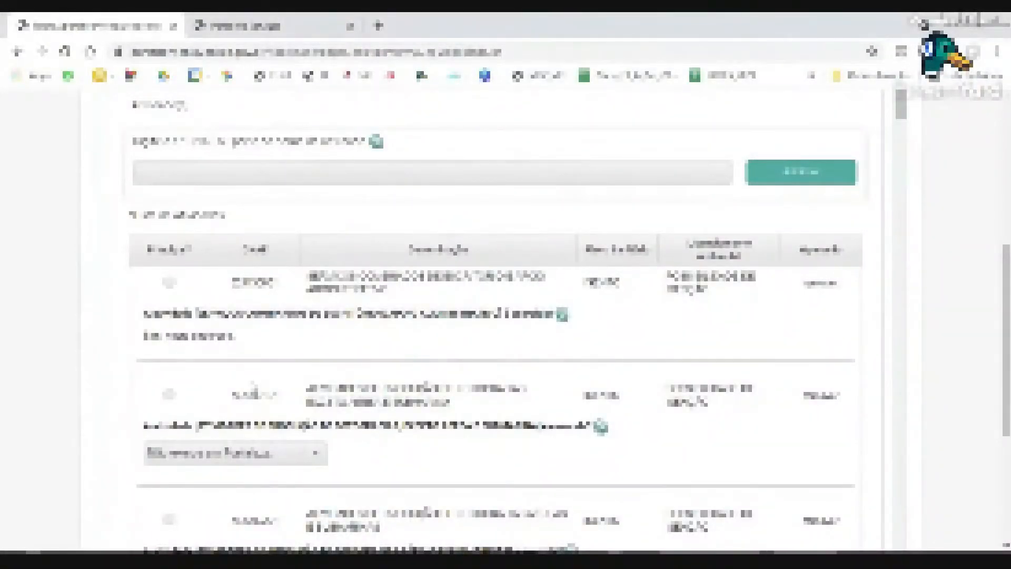
scroll(495, 316, "up", 1)
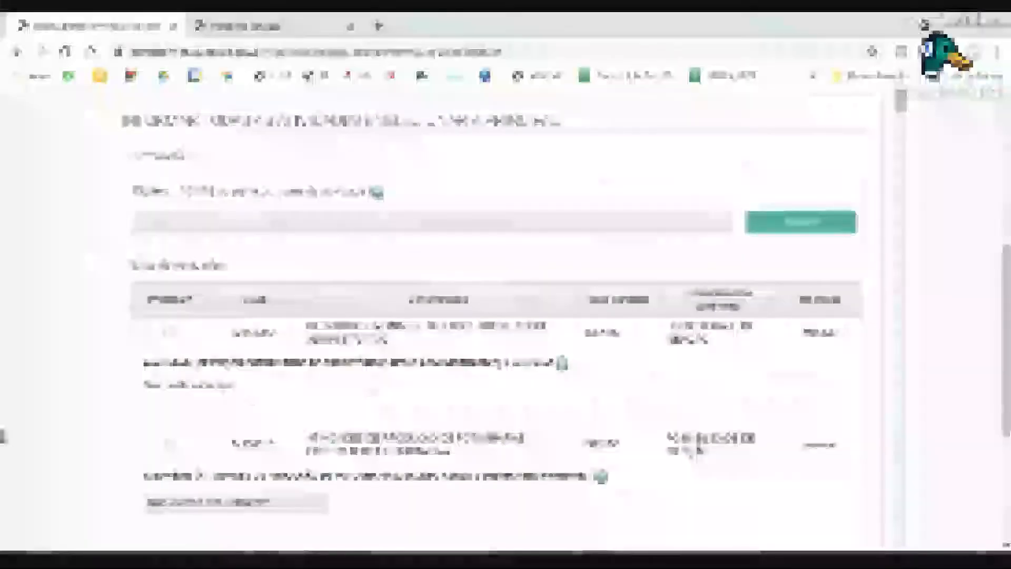
scroll(98, 417, "down", 3)
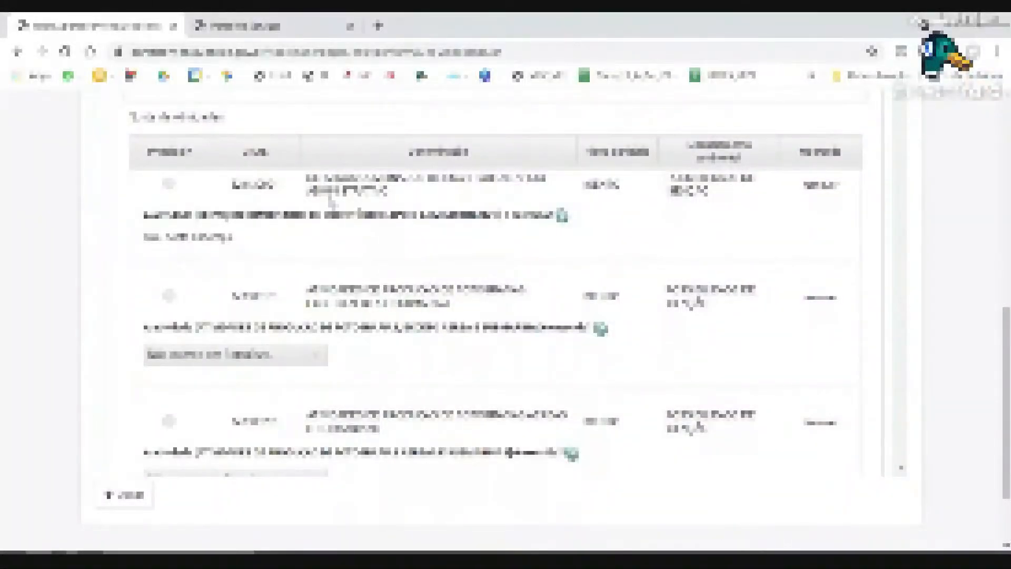
left_click_drag(336, 179, 465, 179)
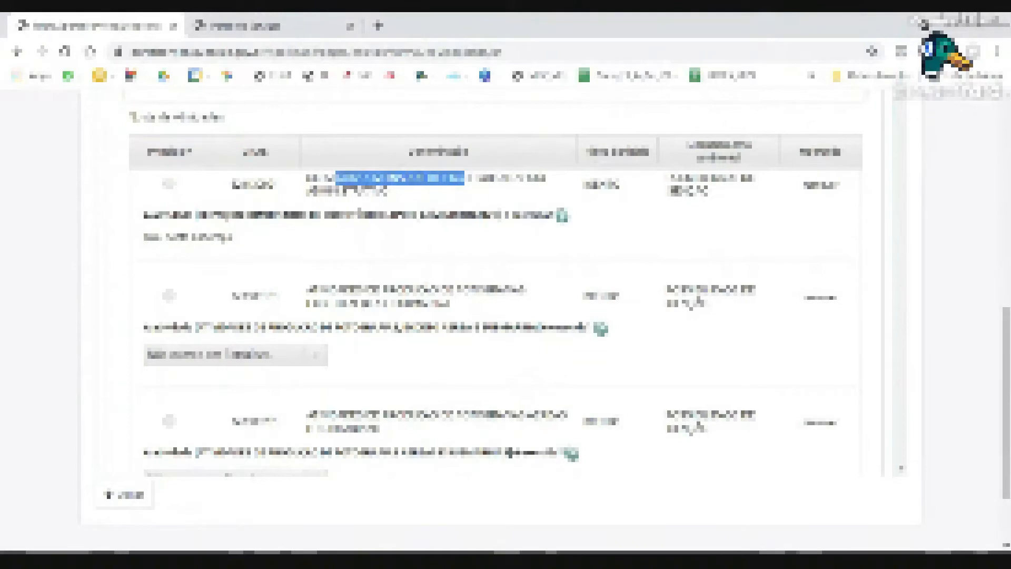
left_click_drag(144, 237, 237, 255)
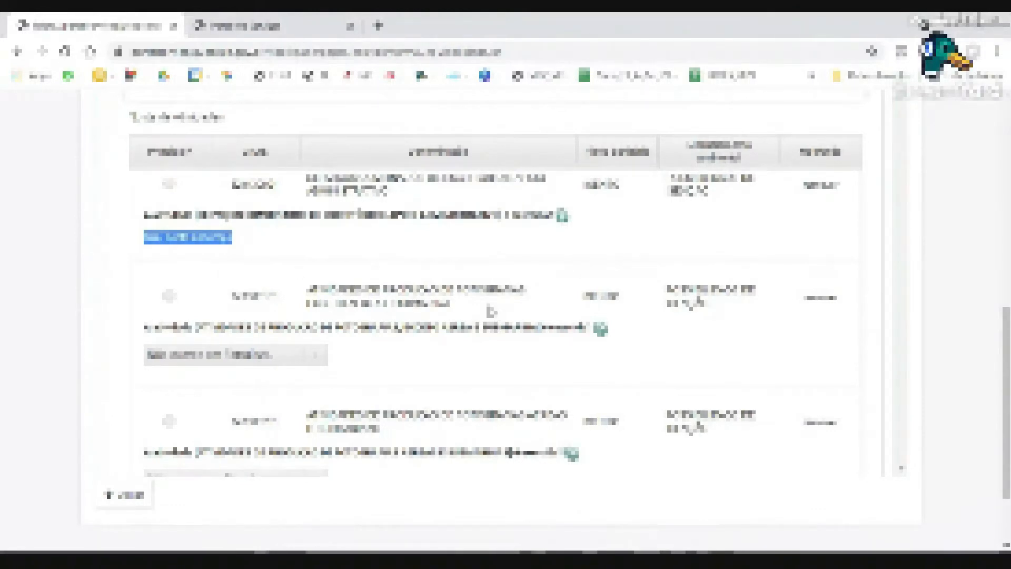
scroll(396, 287, "down", 5)
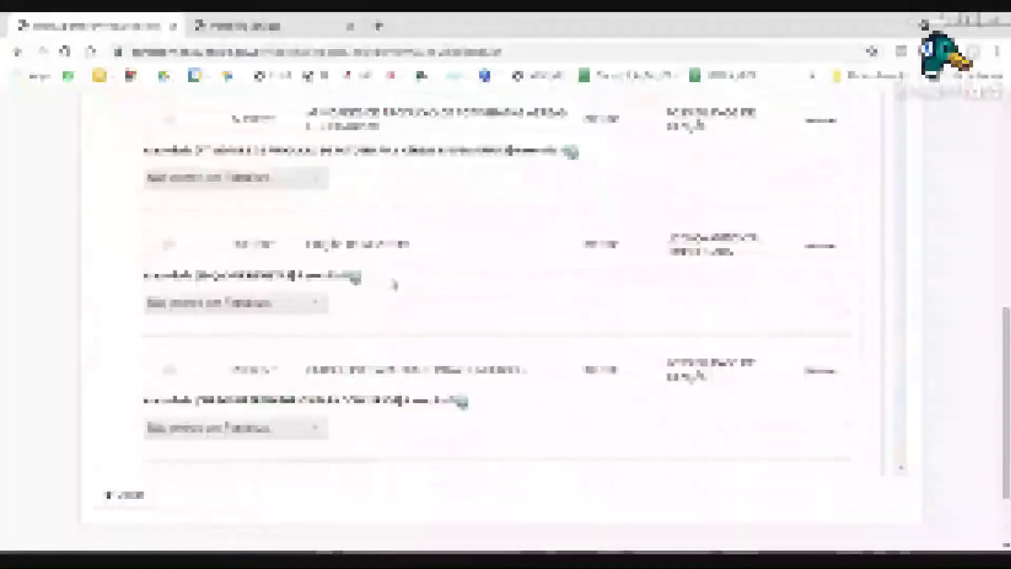
scroll(395, 284, "down", 5)
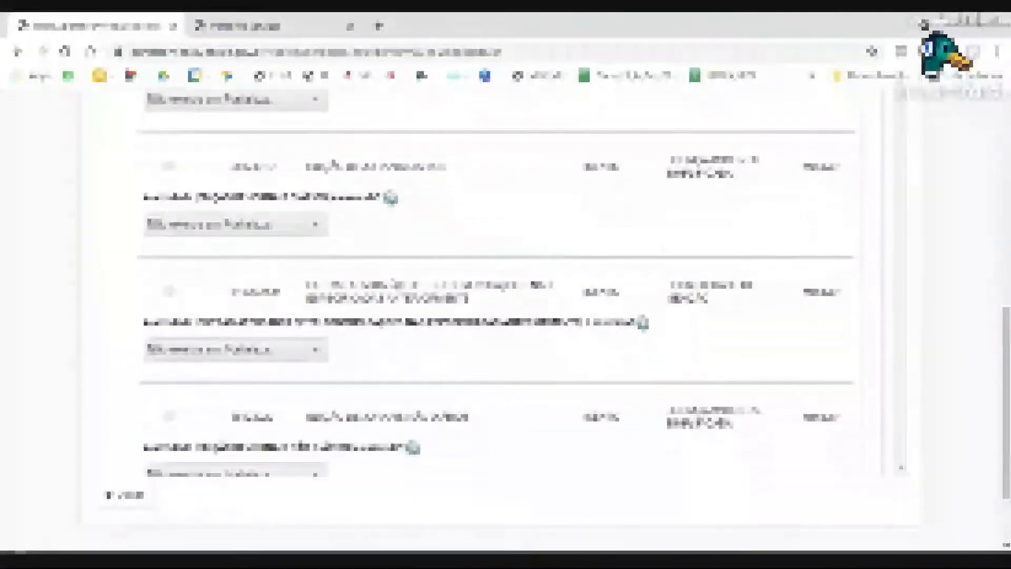
scroll(396, 287, "down", 5)
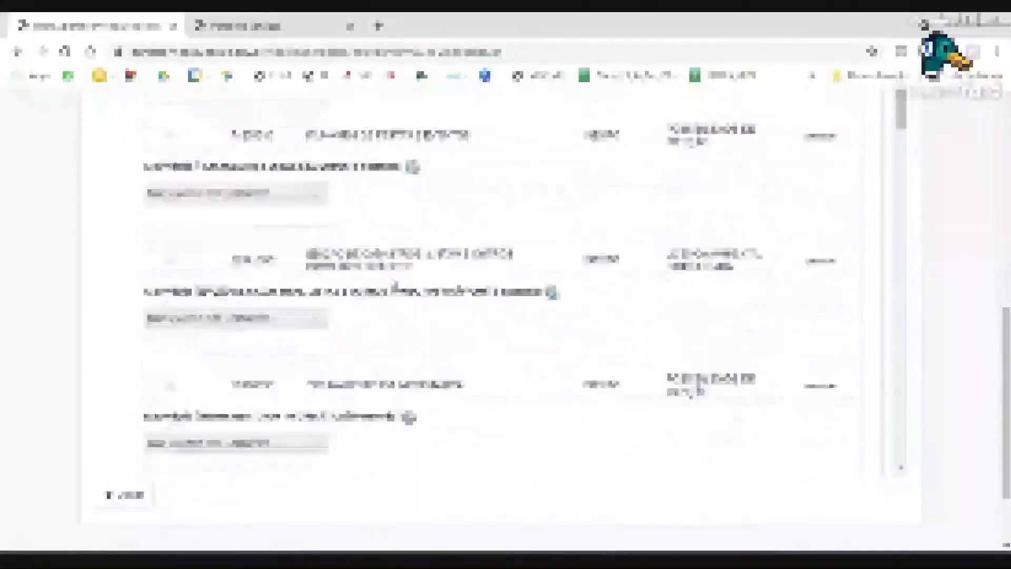
scroll(396, 287, "down", 5)
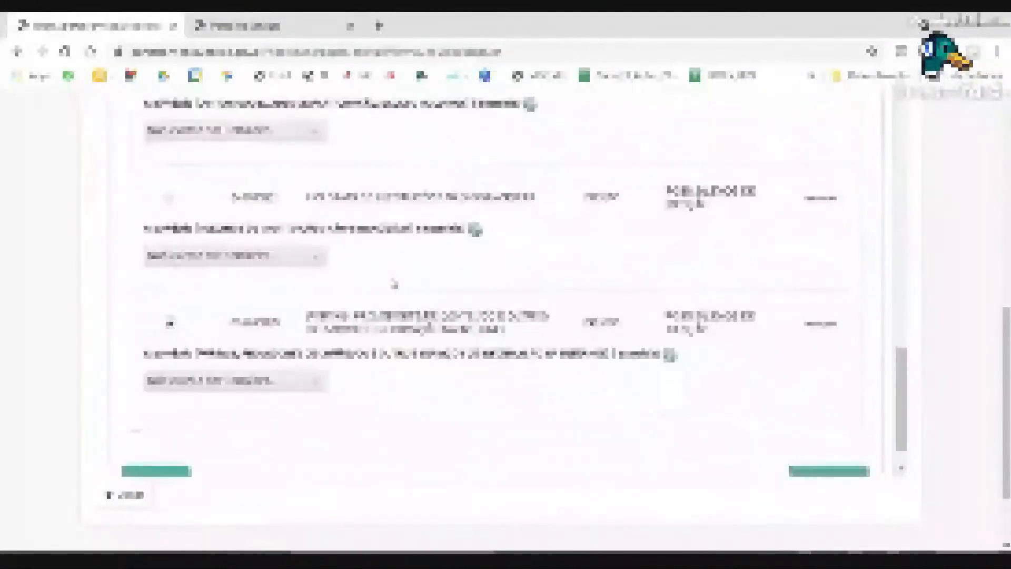
scroll(395, 284, "down", 2)
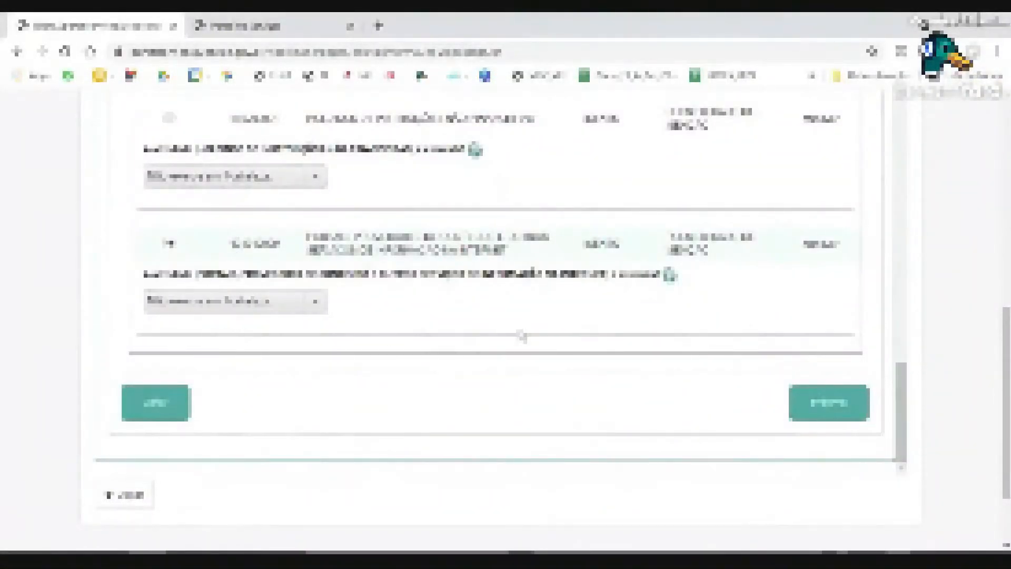
scroll(523, 336, "up", 1)
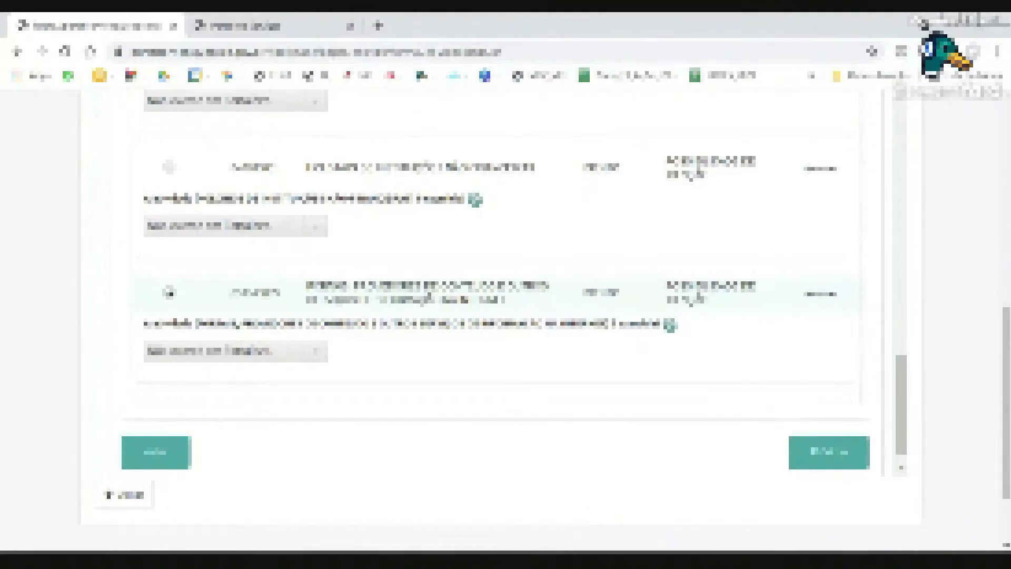
Advance to the areas step and fill the three area fields: a pasted value, 0,01 and 0,000001.
left_click(820, 465)
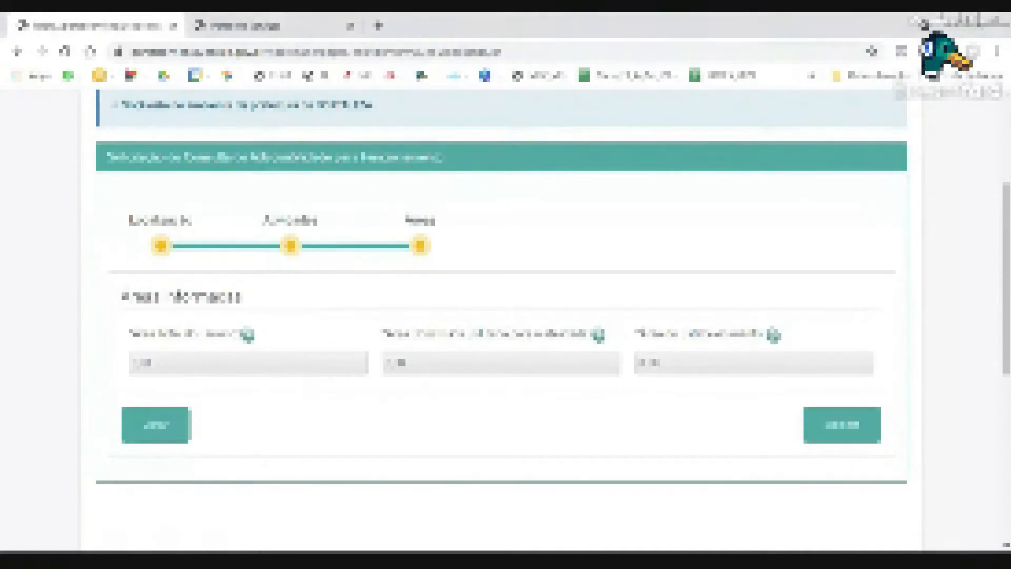
key("Tab")
key("ctrl+v")
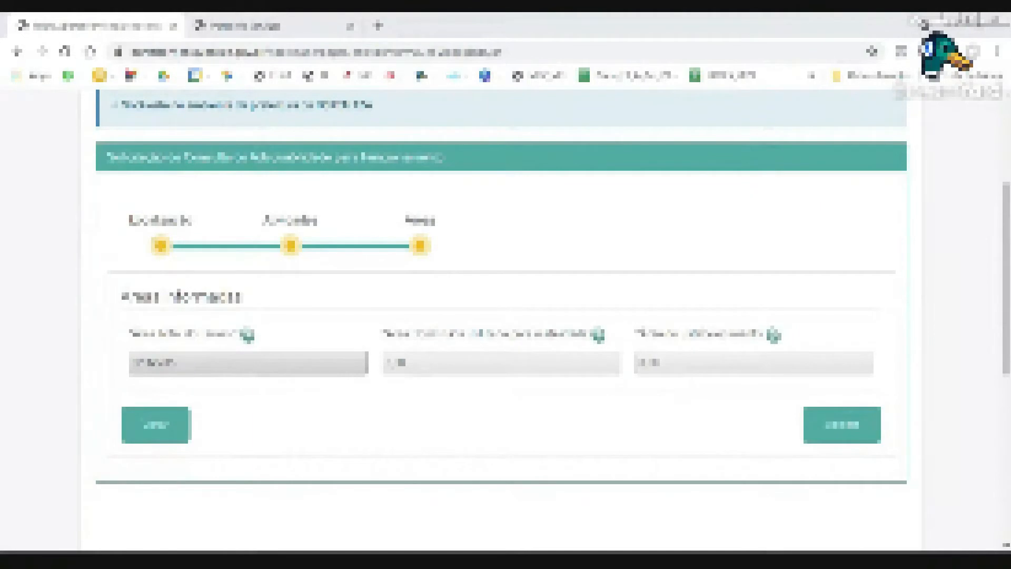
key("ctrl+a")
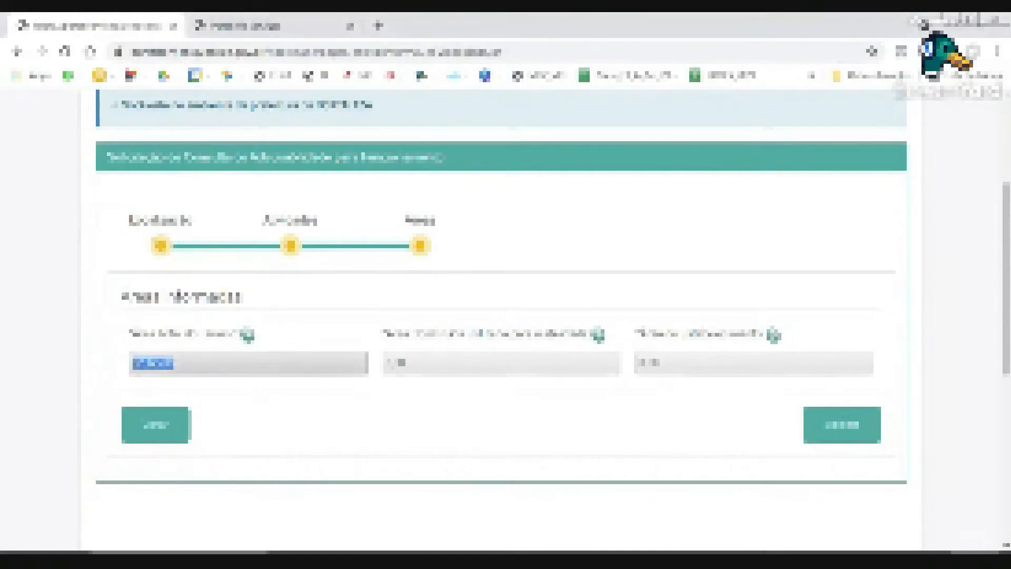
key("Tab")
type("0,01")
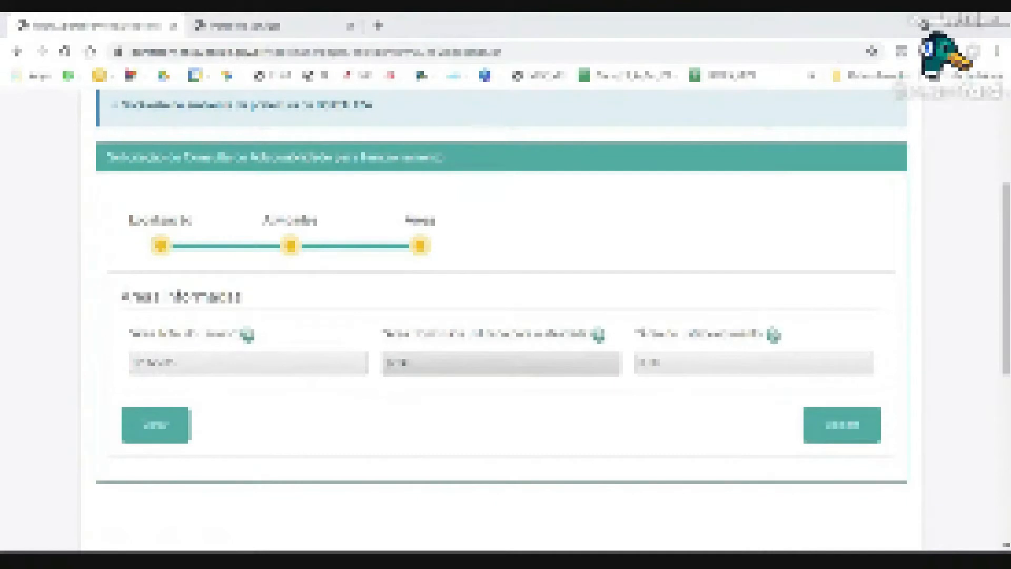
key("ctrl+a")
key("Tab")
type("0,000001")
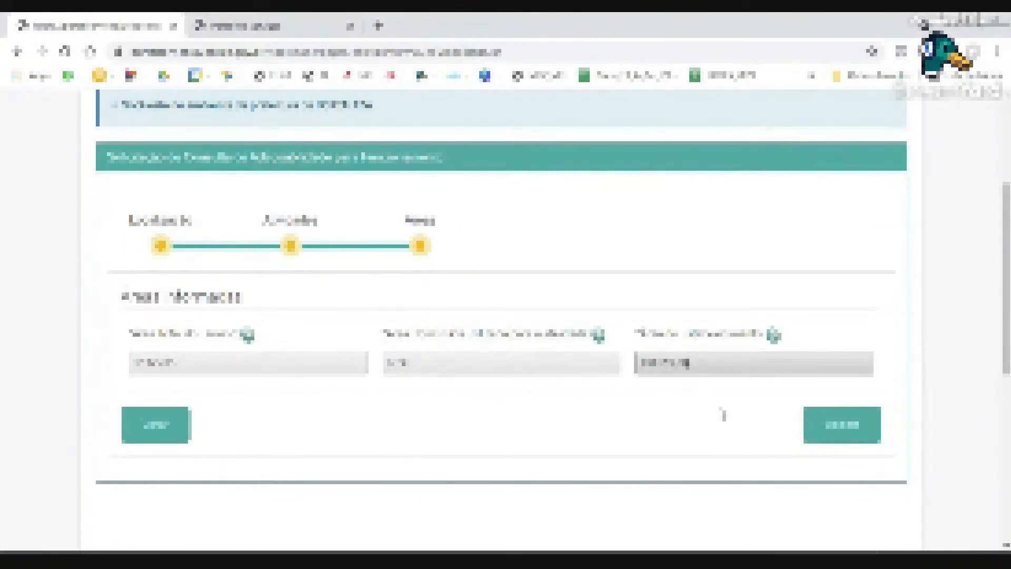
Submit the area values with Avançar to load the Coleta de dados page.
left_click(817, 435)
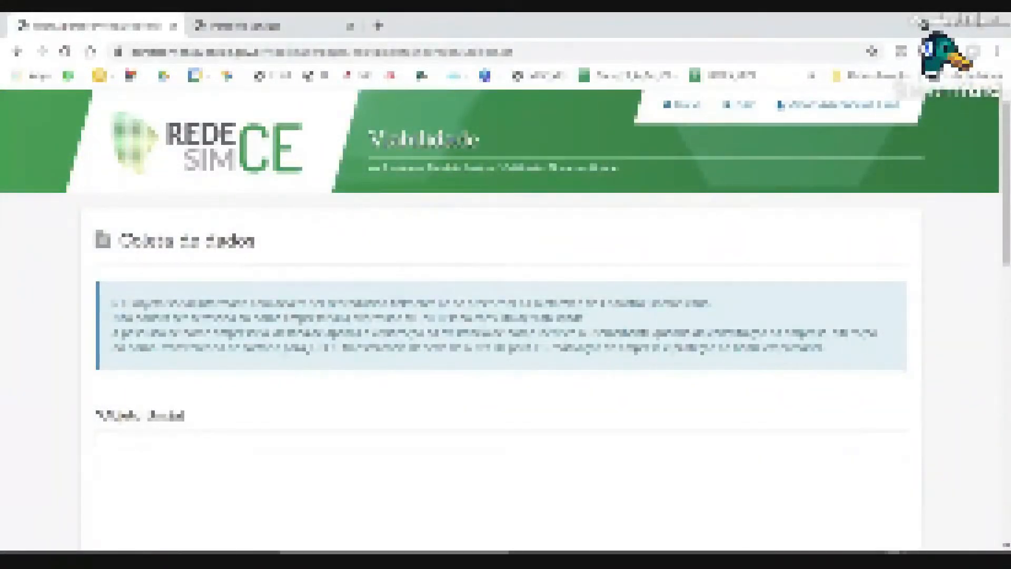
scroll(413, 383, "down", 2)
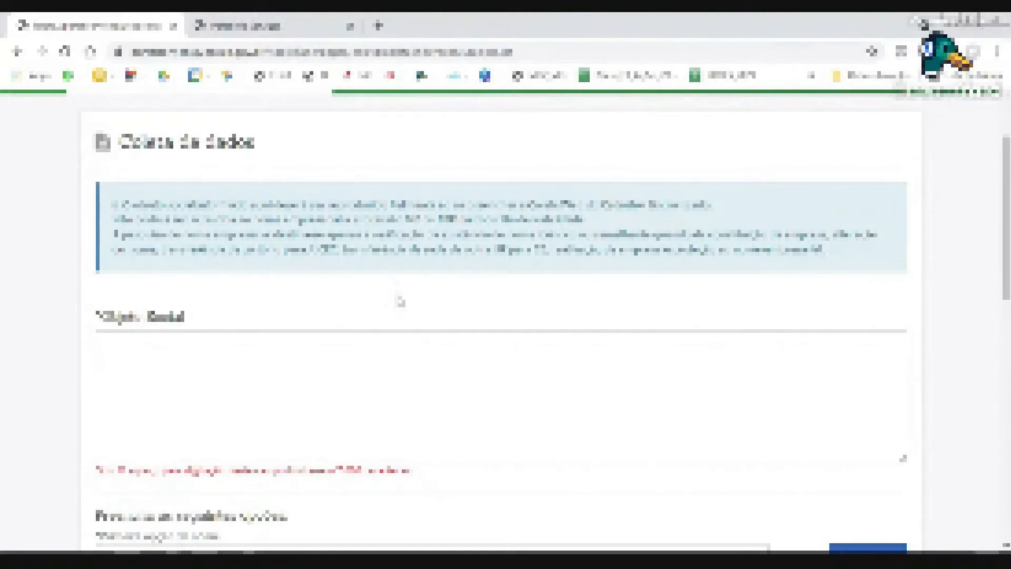
scroll(400, 294, "down", 1)
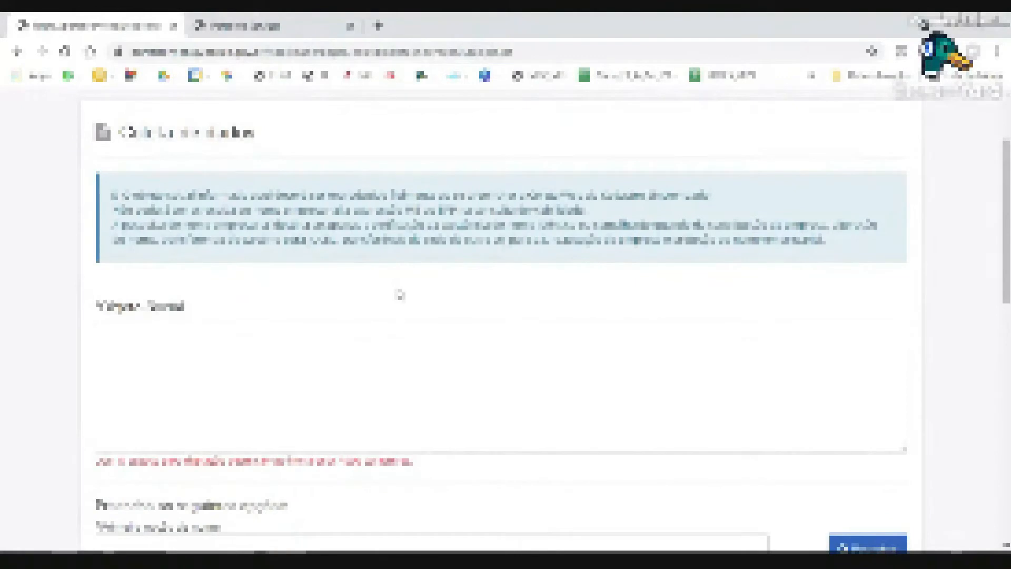
scroll(400, 294, "down", 1)
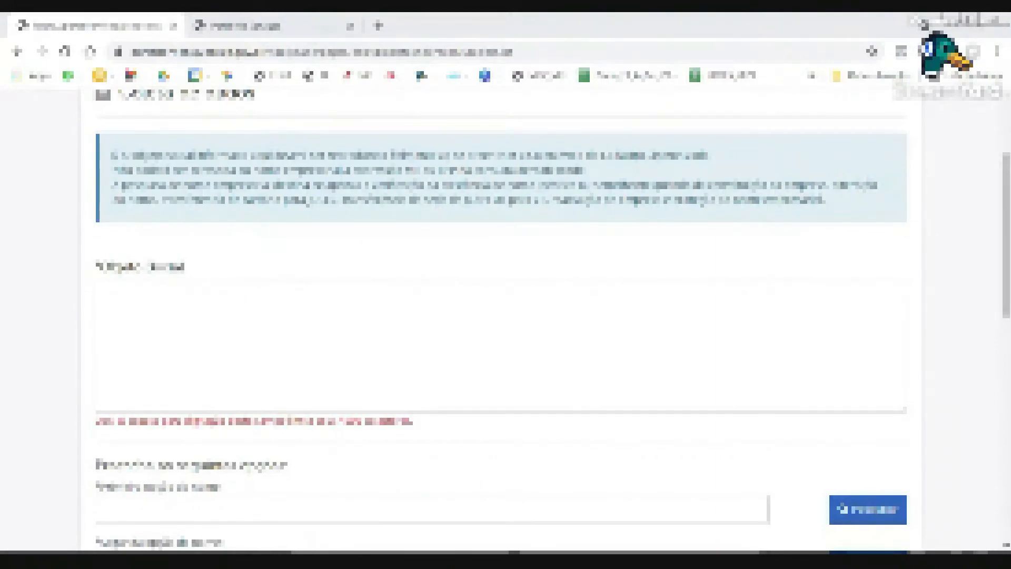
Paste the company's business purpose description into the Objeto Social text area.
left_click(229, 332)
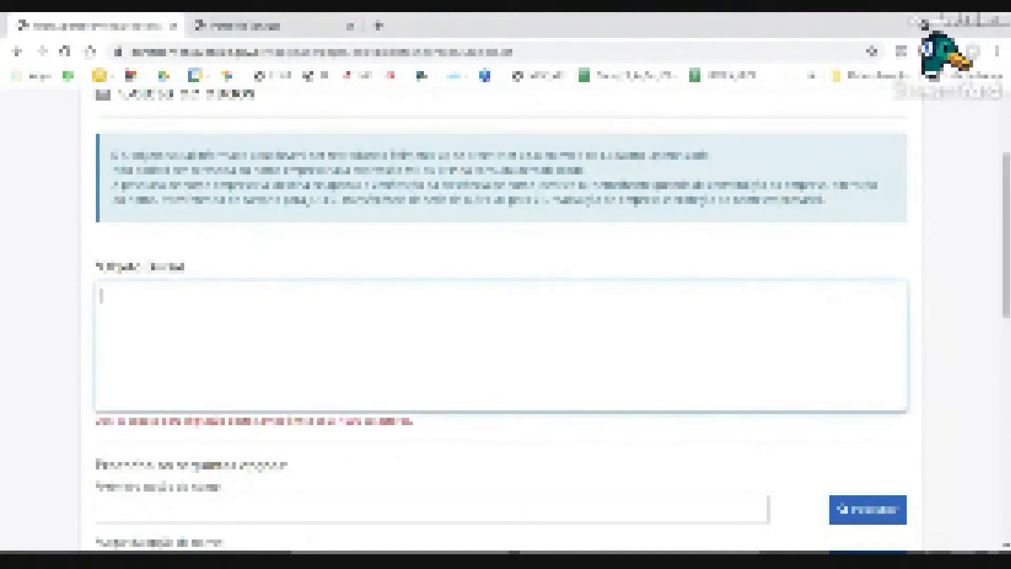
key("ctrl+v")
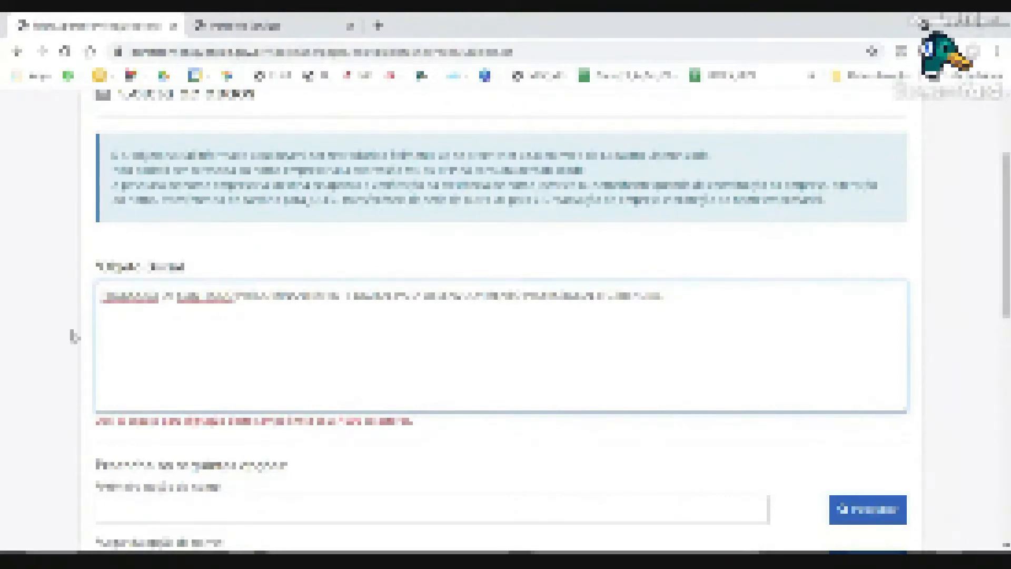
scroll(68, 329, "down", 1)
scroll(69, 328, "down", 2)
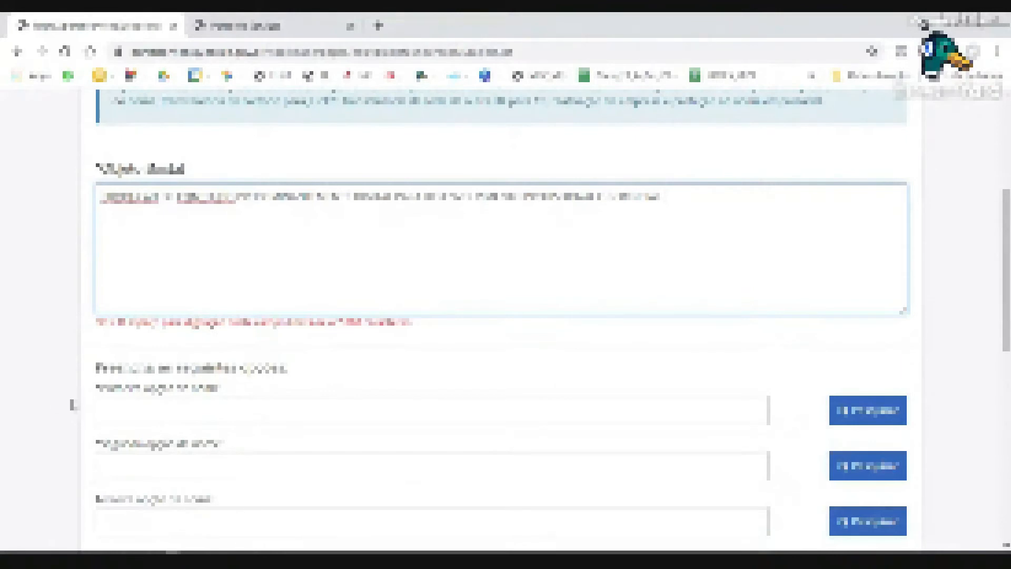
Fill the first two company name options with the same proposed LTDA name.
scroll(74, 404, "down", 1)
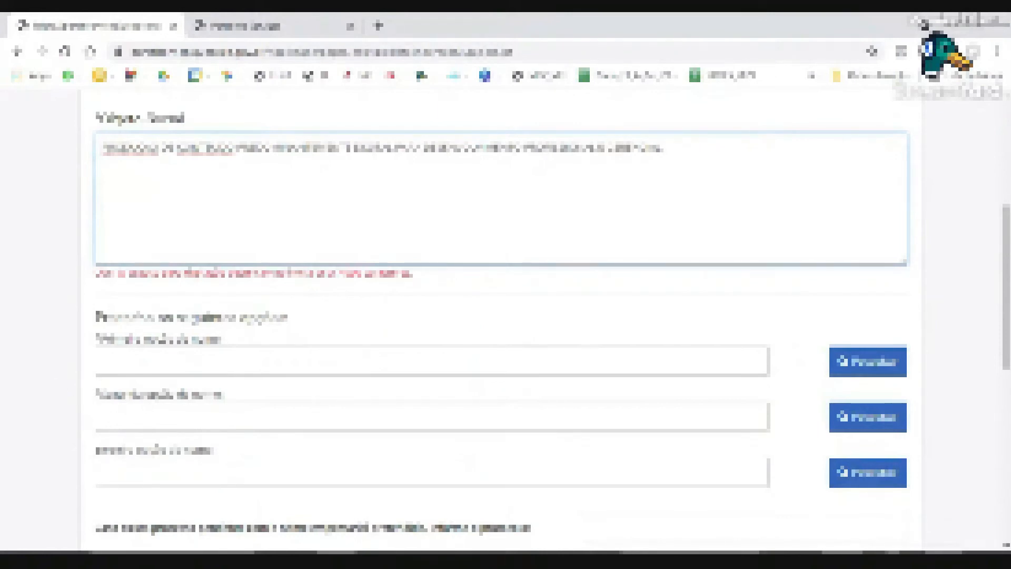
left_click(432, 362)
scroll(432, 361, "down", 2)
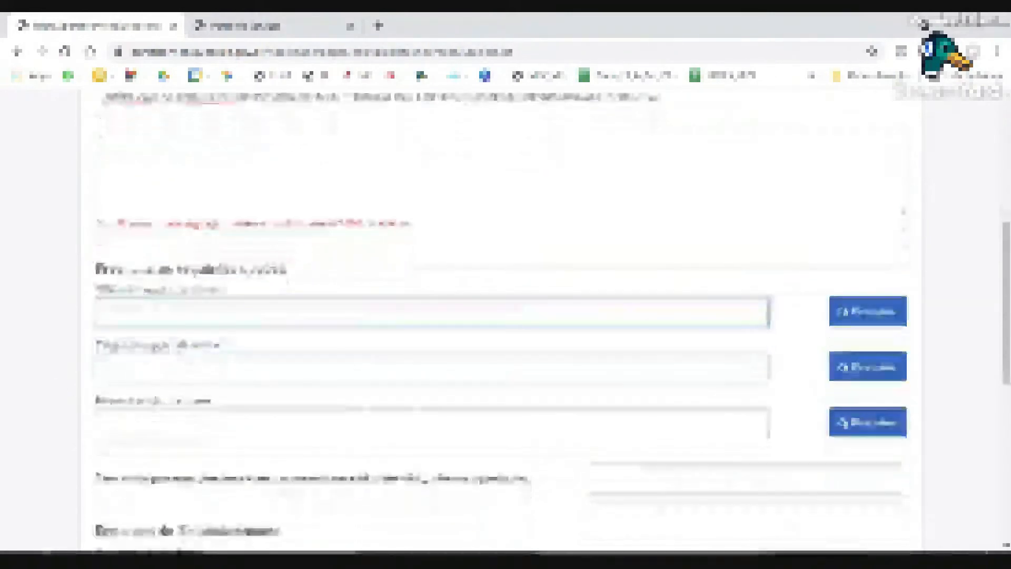
scroll(431, 320, "down", 1)
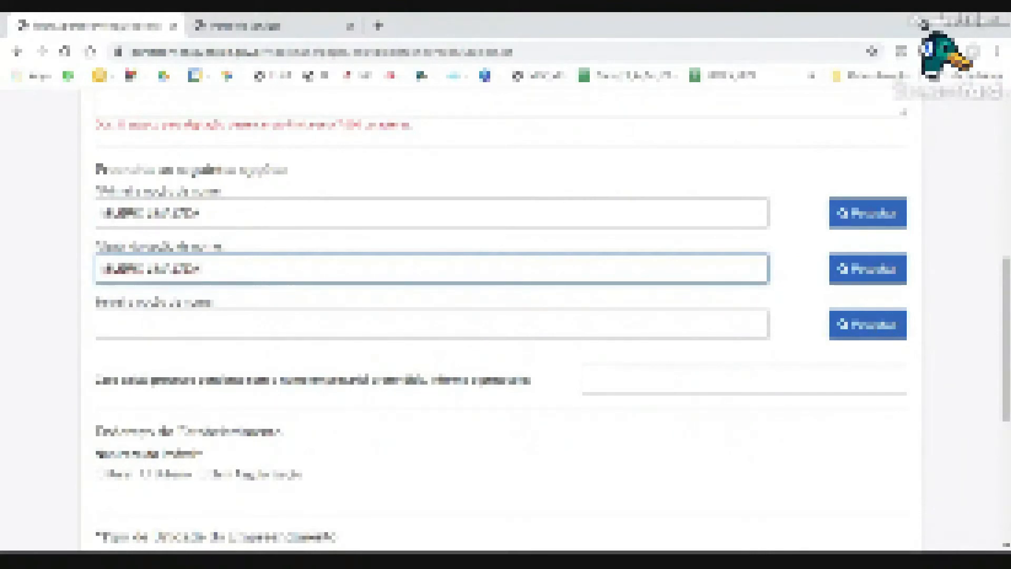
double_click(186, 213)
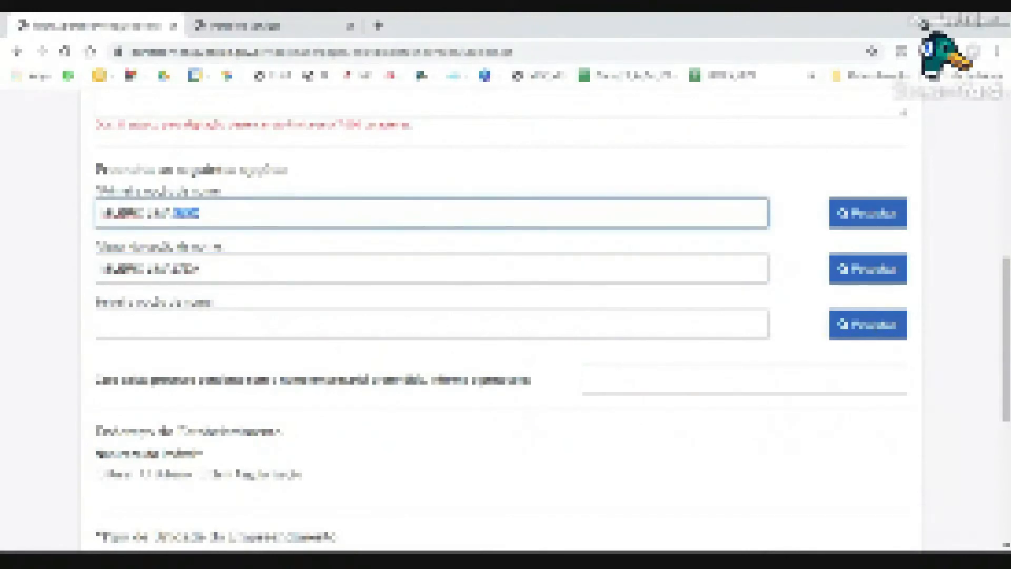
scroll(52, 274, "down", 3)
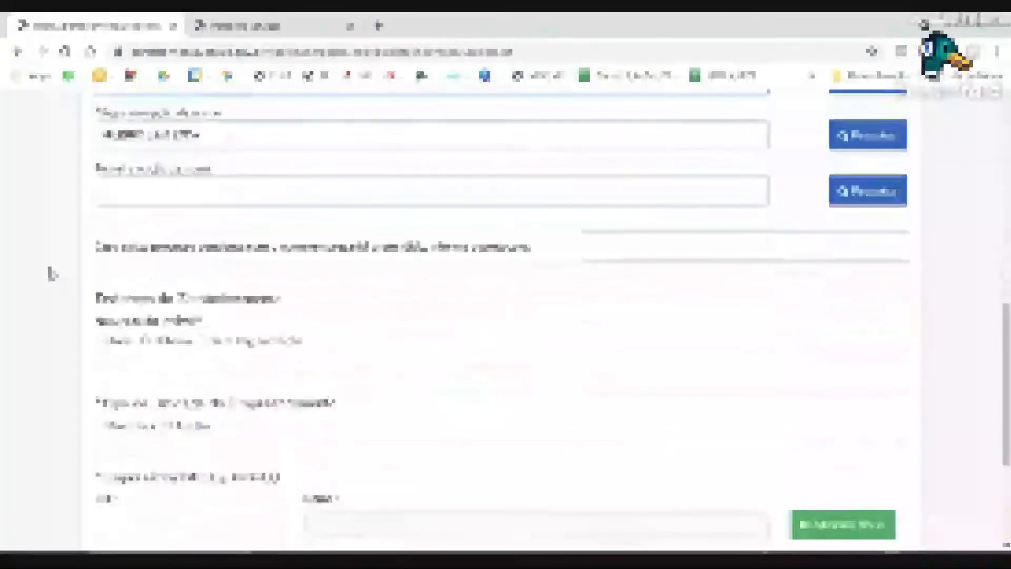
Choose the second 'Endereço do Empreendimento' option and check the loaded CEP and address fields.
scroll(51, 273, "down", 2)
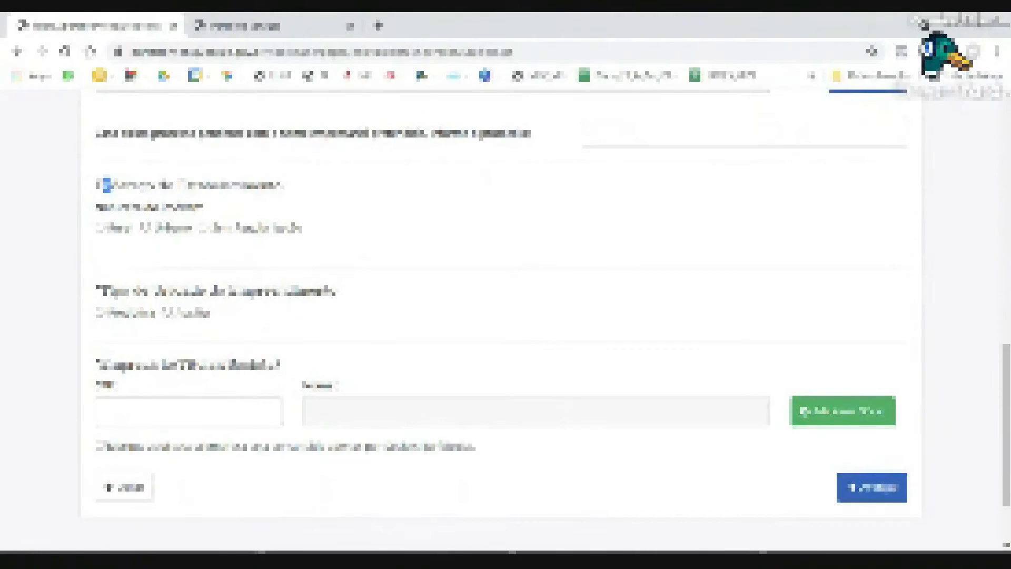
left_click_drag(106, 184, 275, 185)
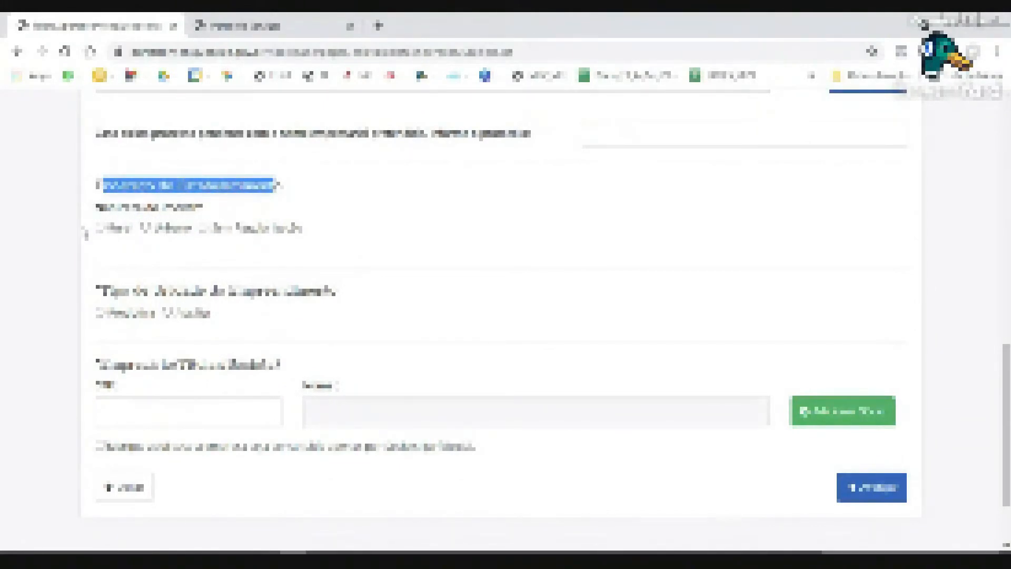
left_click(146, 228)
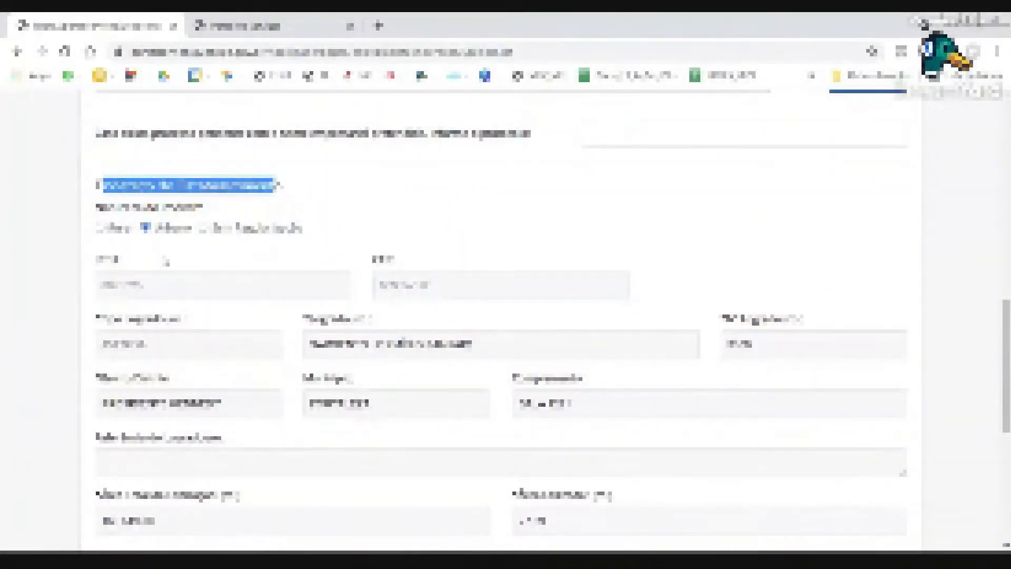
scroll(163, 267, "down", 2)
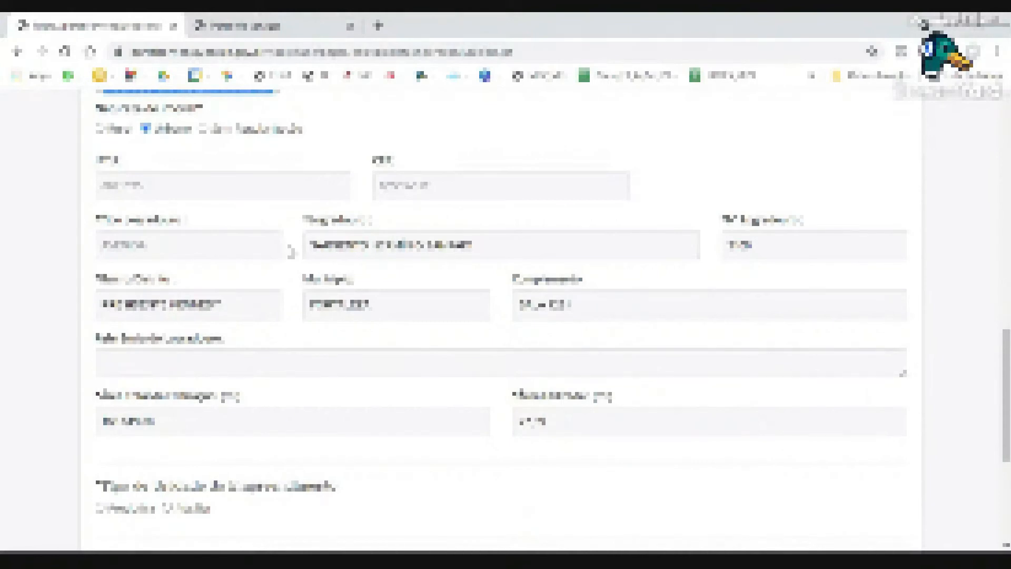
scroll(291, 253, "down", 3)
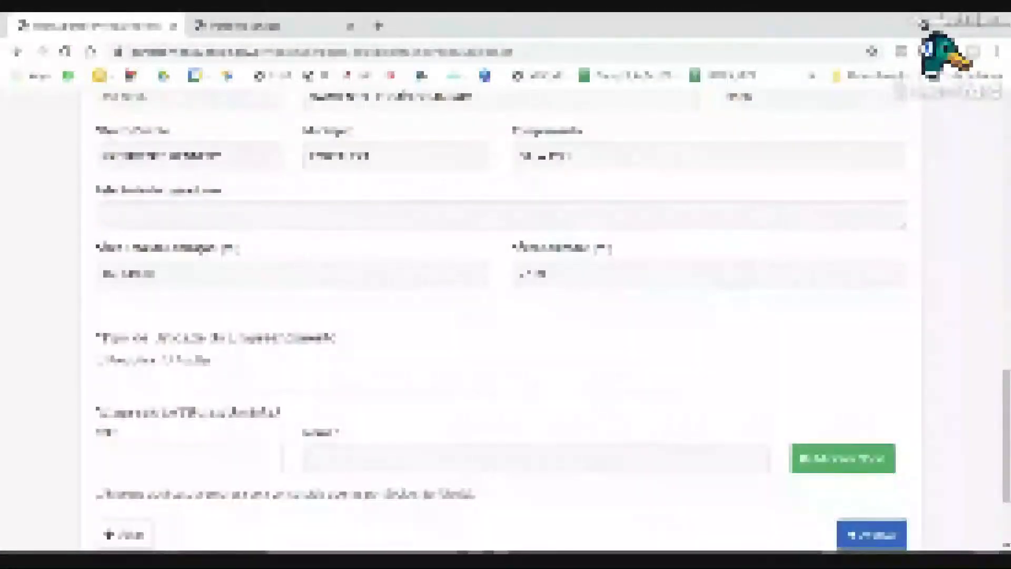
scroll(355, 260, "up", 3)
double_click(423, 187)
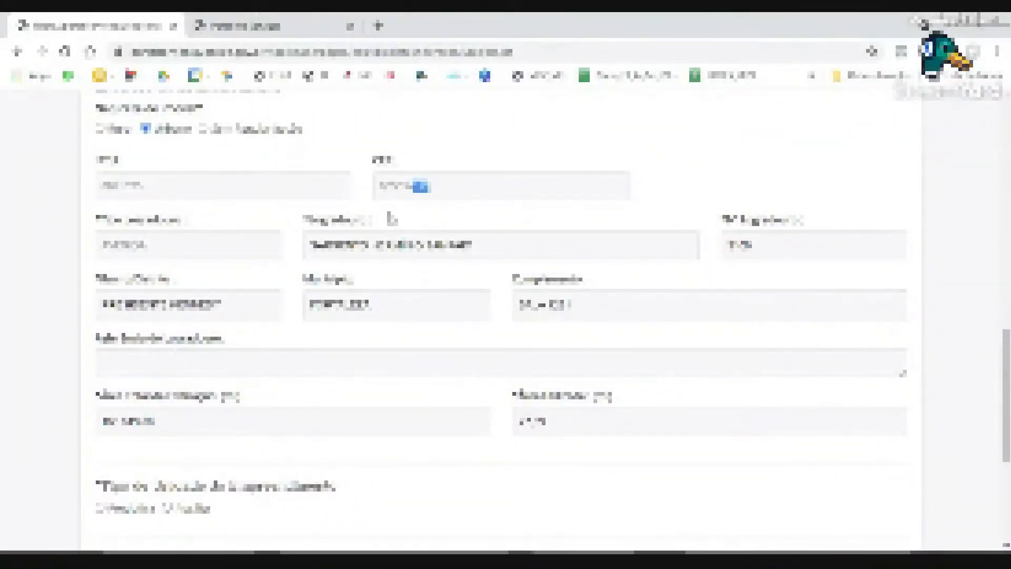
scroll(389, 218, "down", 5)
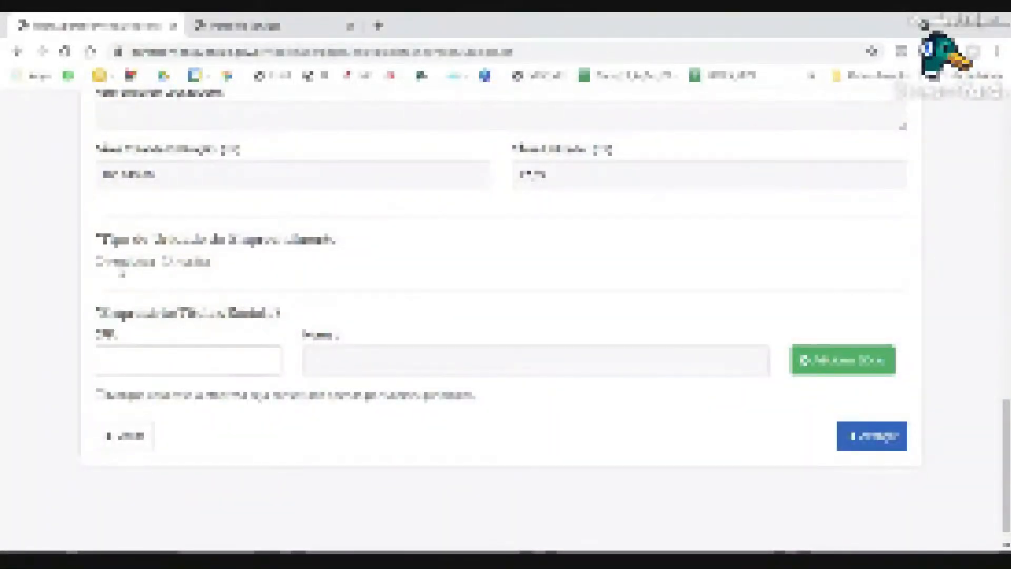
Pick the first 'Tipo de Unidade do Empreendimento' option, then switch to the second.
left_click(120, 269)
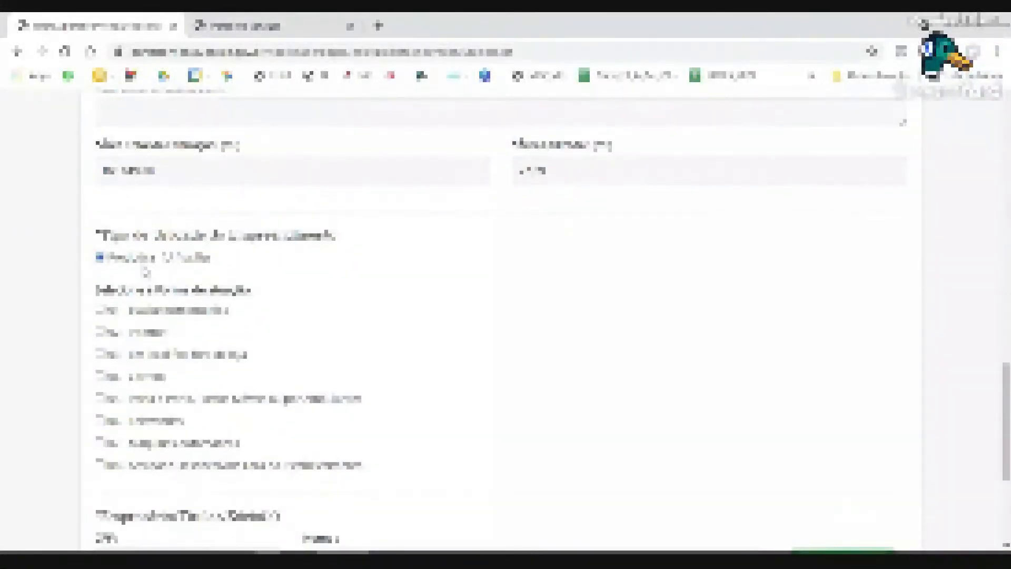
scroll(146, 272, "down", 2)
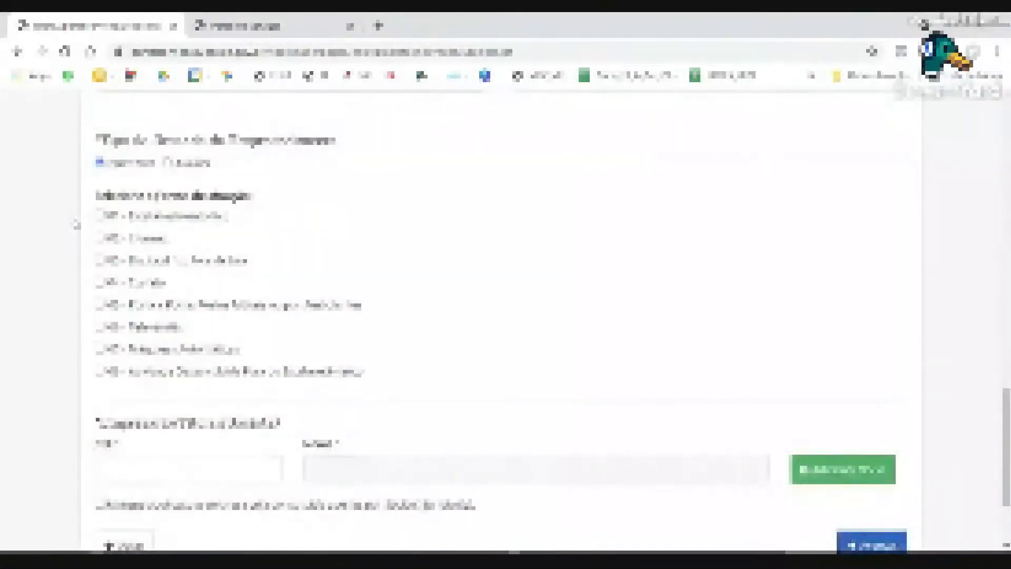
left_click(196, 164)
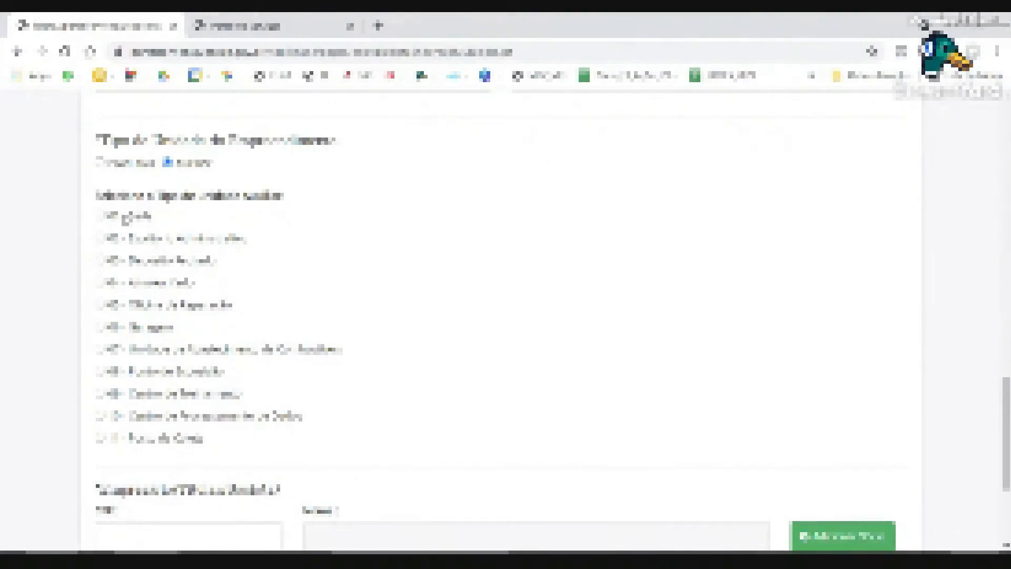
Tick the first auxiliary unit checkbox, then return to the first establishment type.
left_click(105, 218)
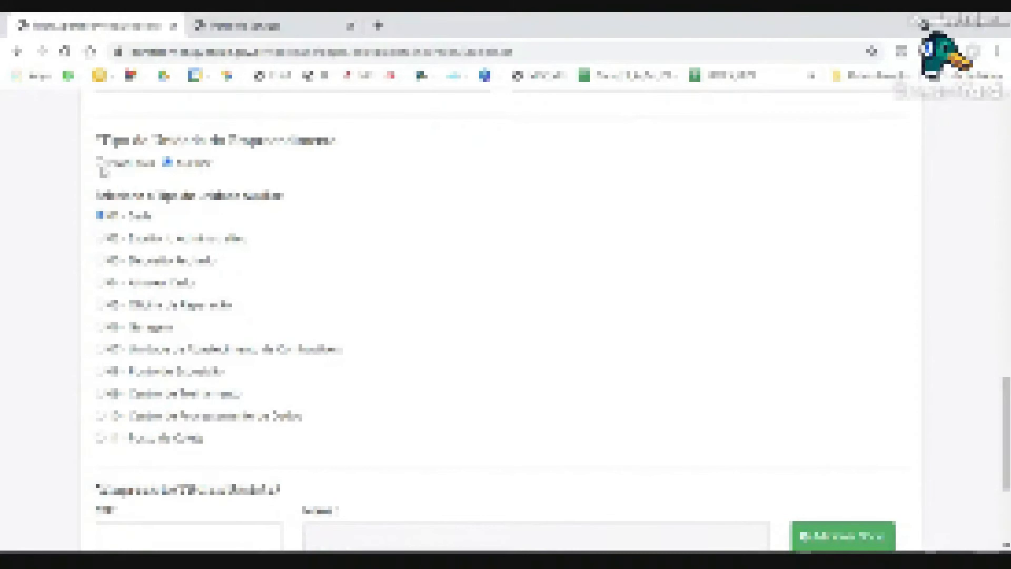
left_click(100, 163)
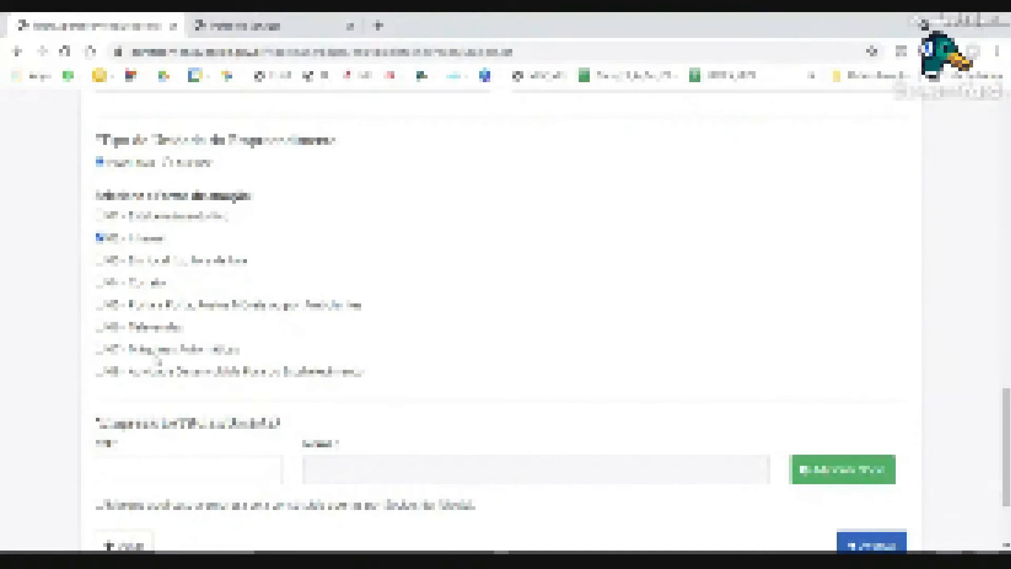
Tick the last 'Forma de atuação' box alongside the second, then select the CPF field.
left_click(100, 372)
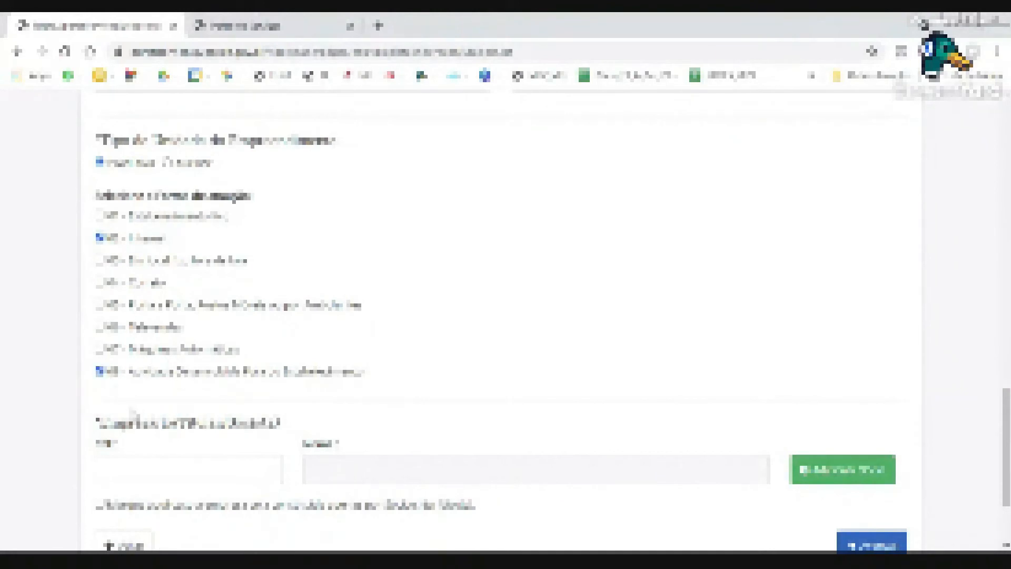
scroll(140, 390, "down", 1)
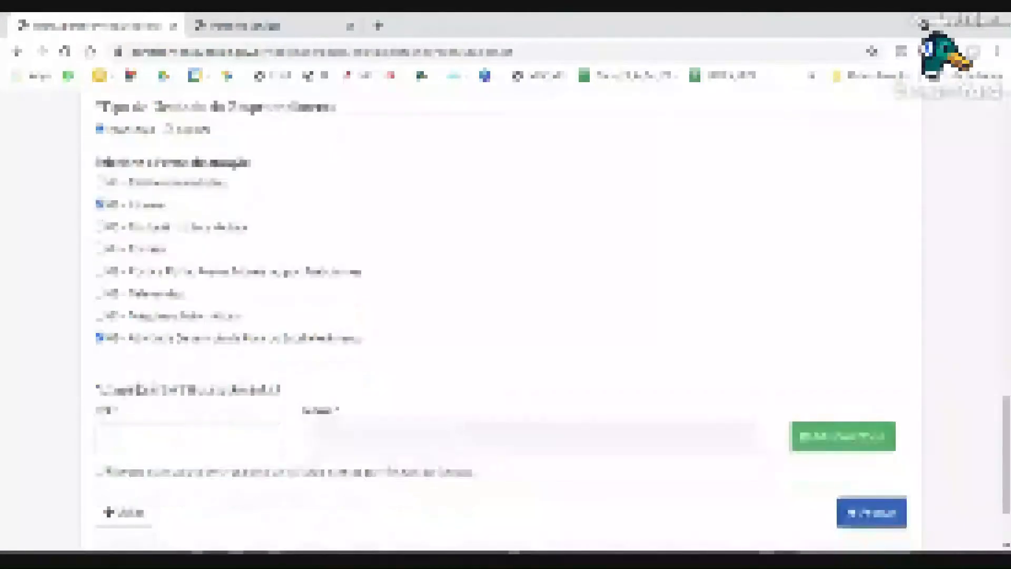
scroll(500, 285, "down", 2)
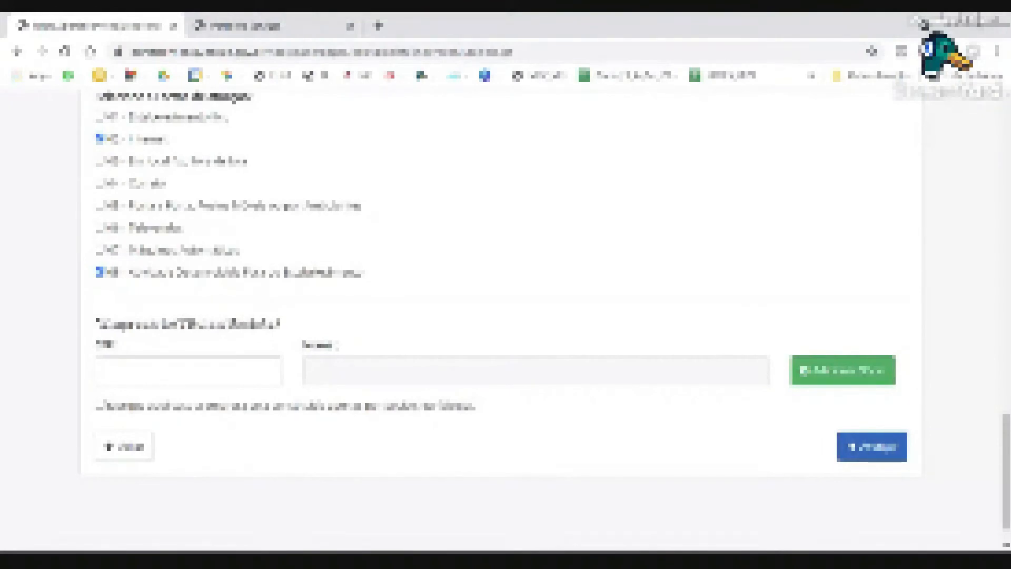
left_click(134, 363)
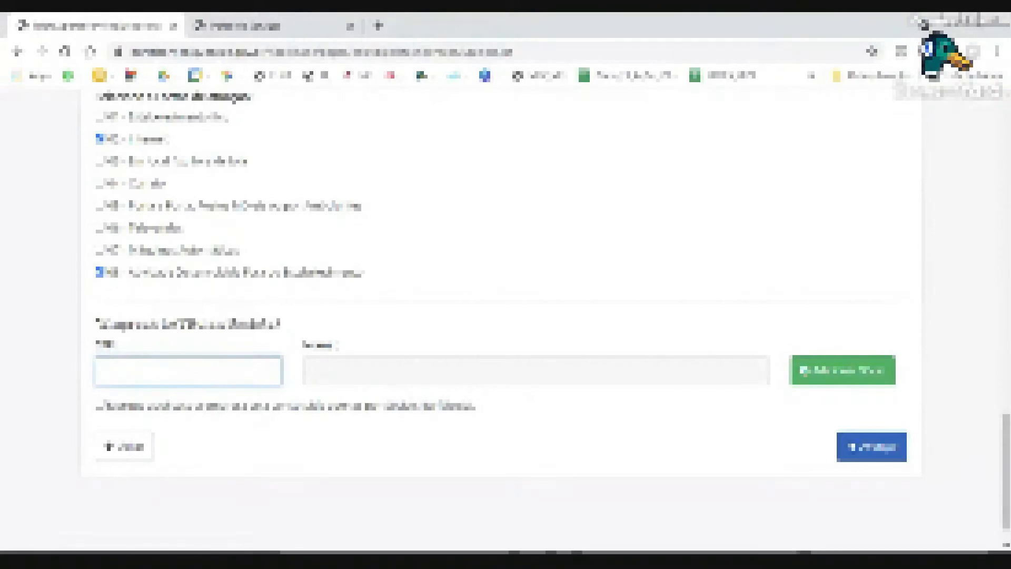
Add the first person to the responsible persons table by CPF, with the name filled in automatically.
type("99")
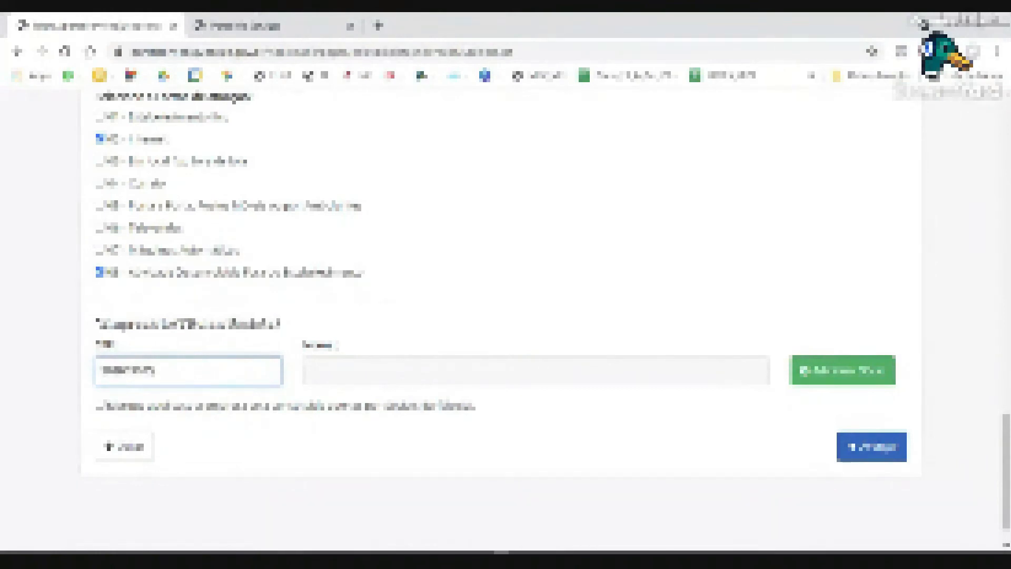
type("00")
key("Tab")
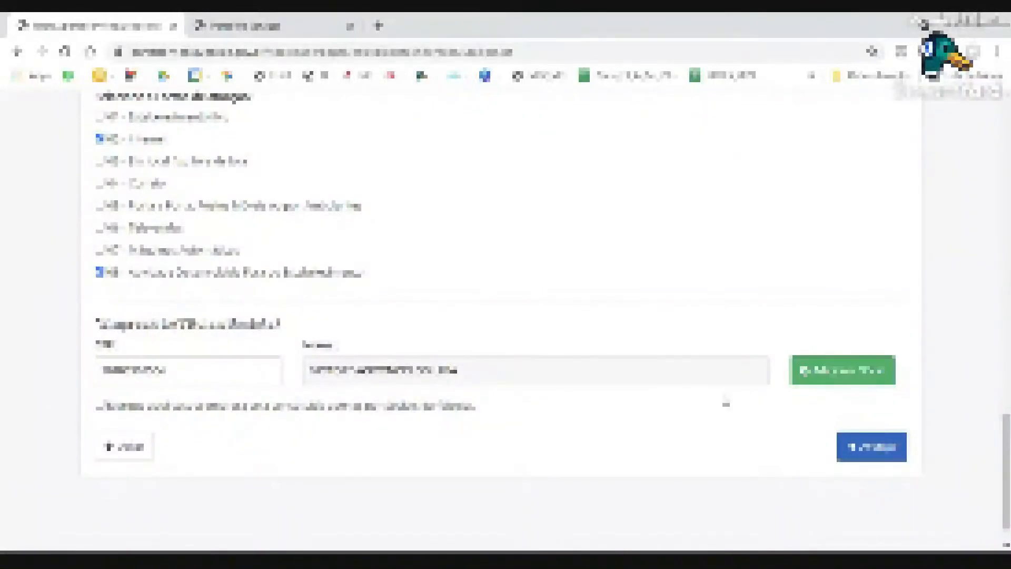
left_click(828, 383)
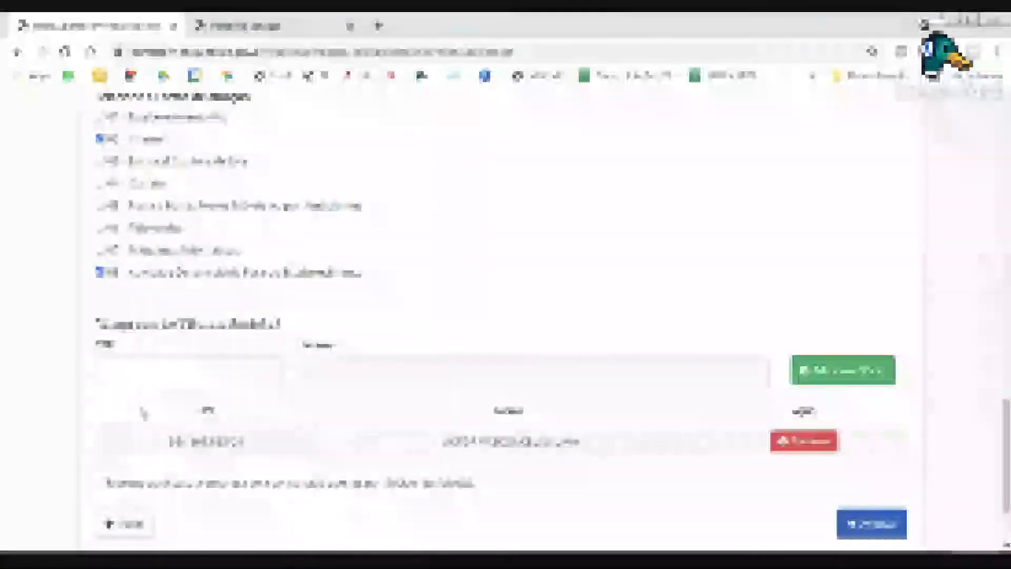
Add a second person by CPF, with the looked-up name, to the responsible persons table.
left_click(145, 372)
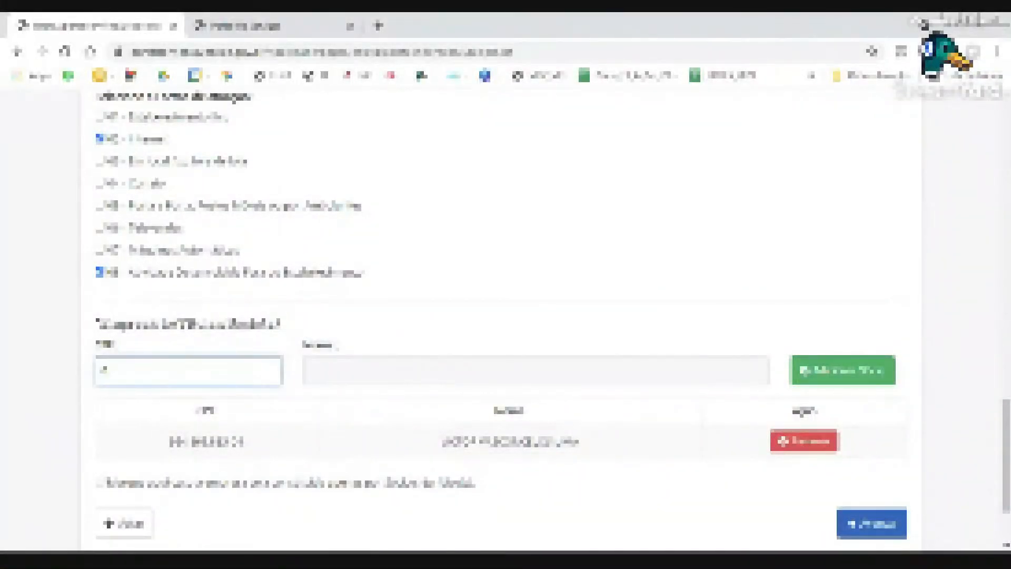
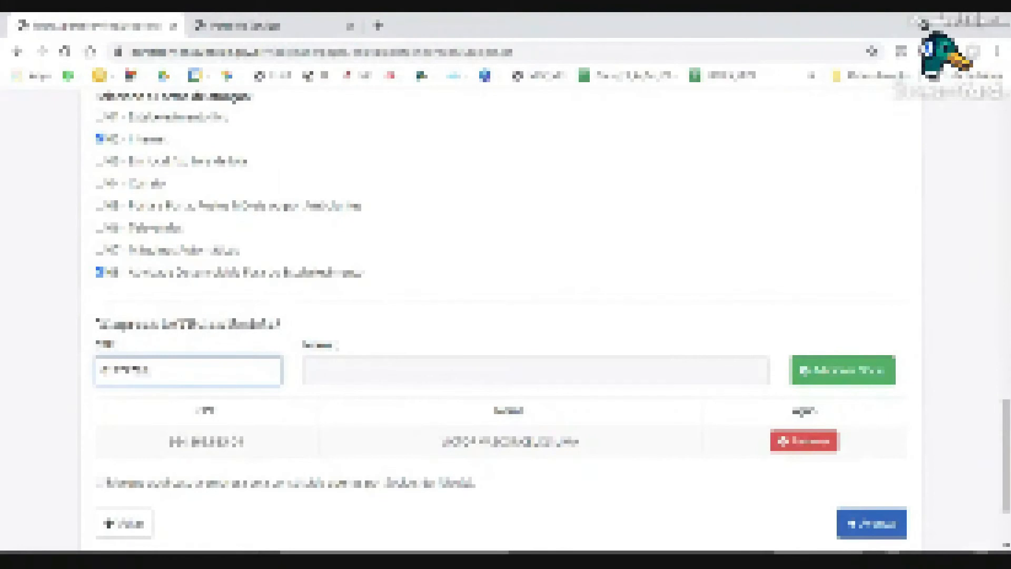
key("Tab")
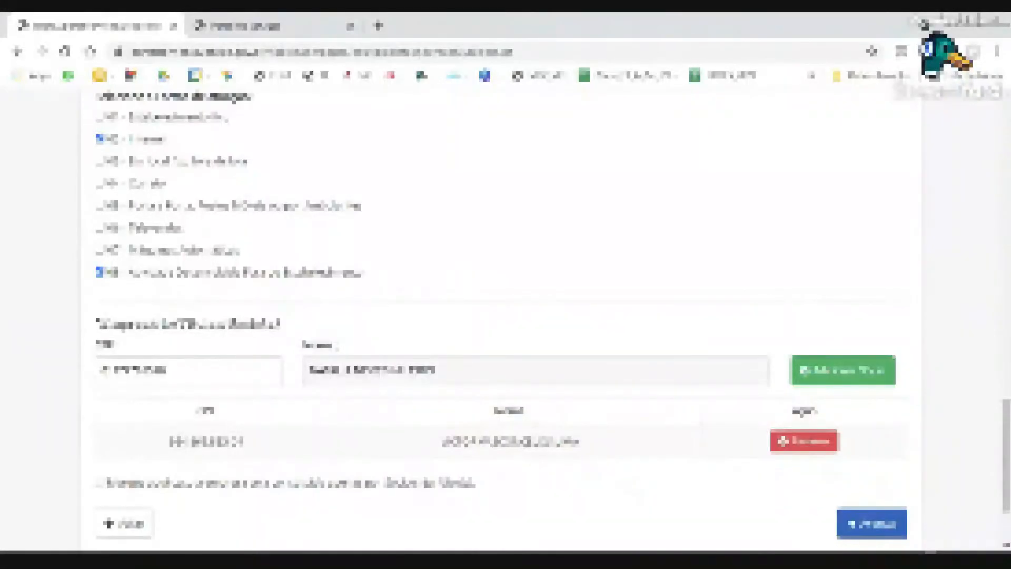
left_click(851, 380)
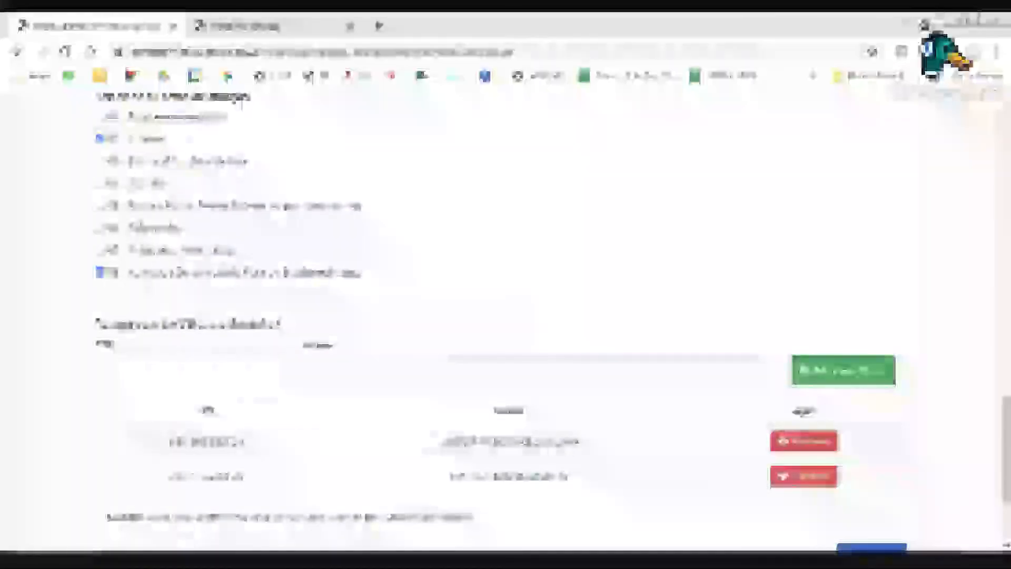
scroll(690, 340, "down", 3)
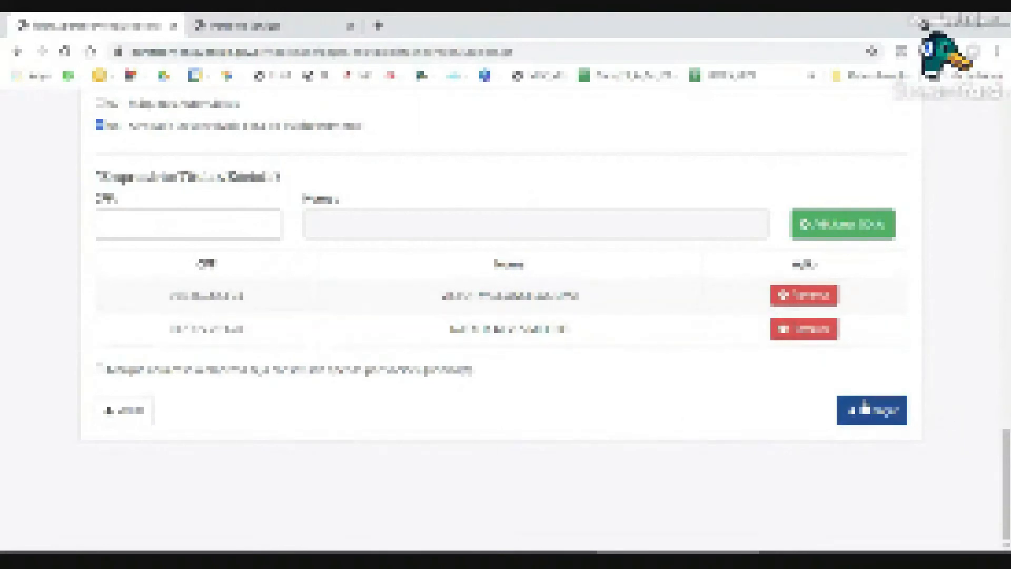
Save the viability form step and review the main and secondary activities in Identificação da Empresa.
left_click(880, 426)
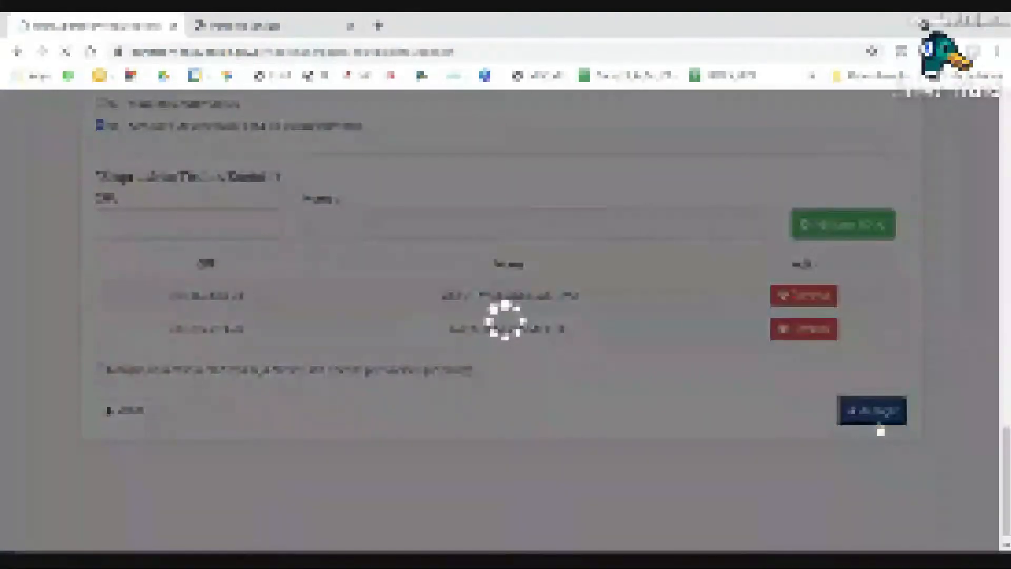
scroll(722, 401, "down", 1)
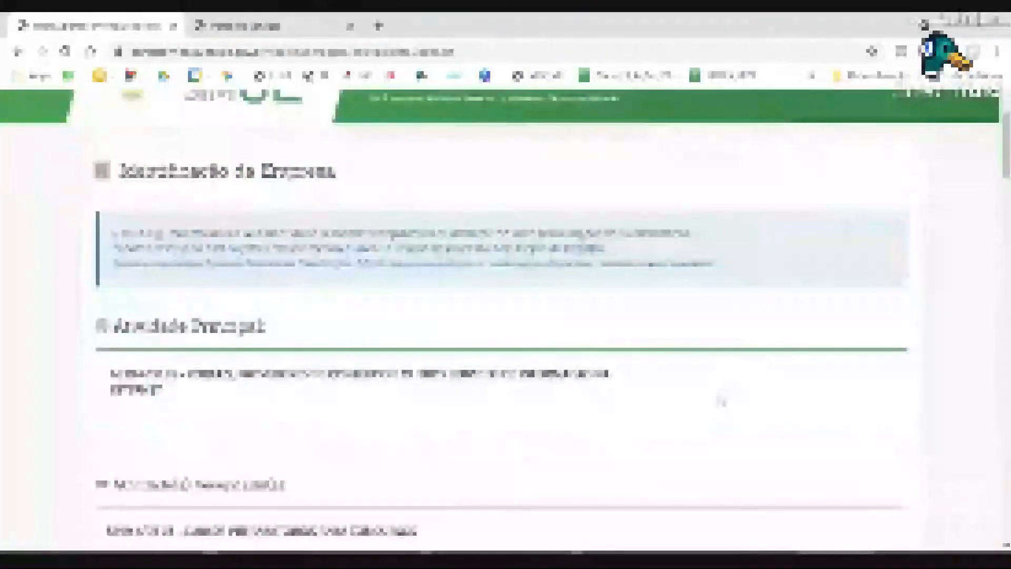
scroll(459, 278, "down", 2)
scroll(460, 277, "up", 2)
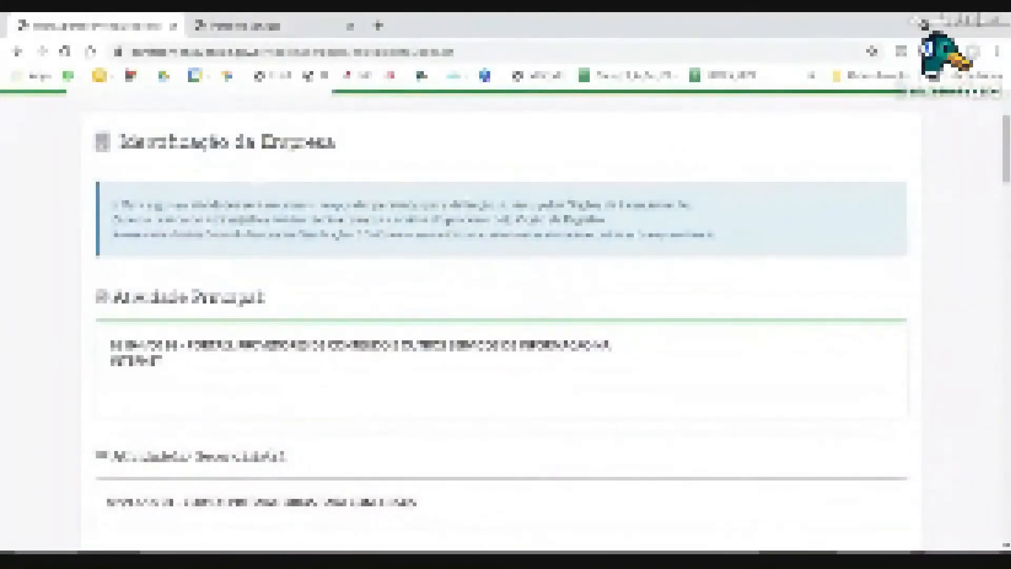
left_click_drag(117, 141, 342, 154)
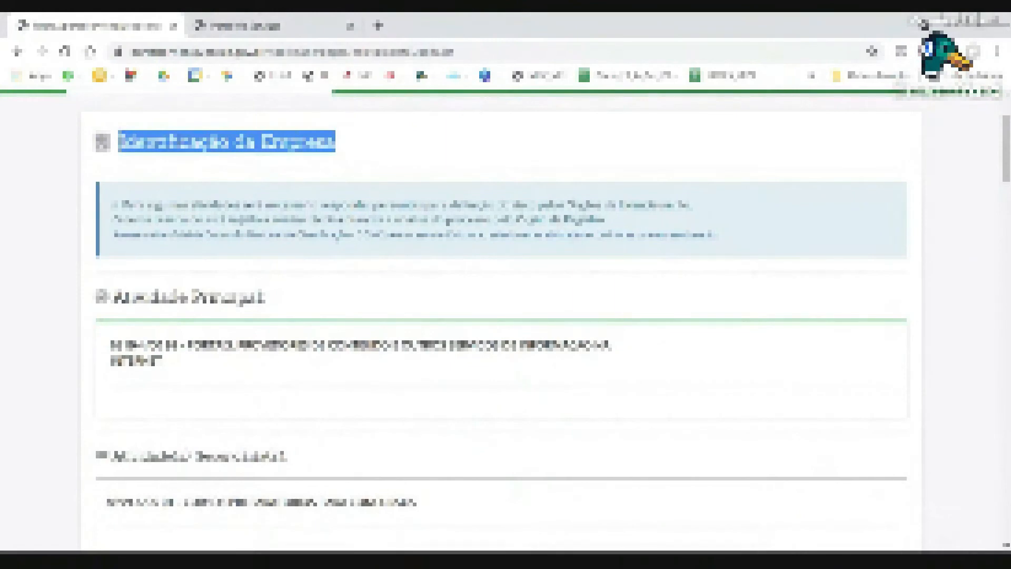
scroll(241, 257, "down", 2)
scroll(241, 256, "down", 15)
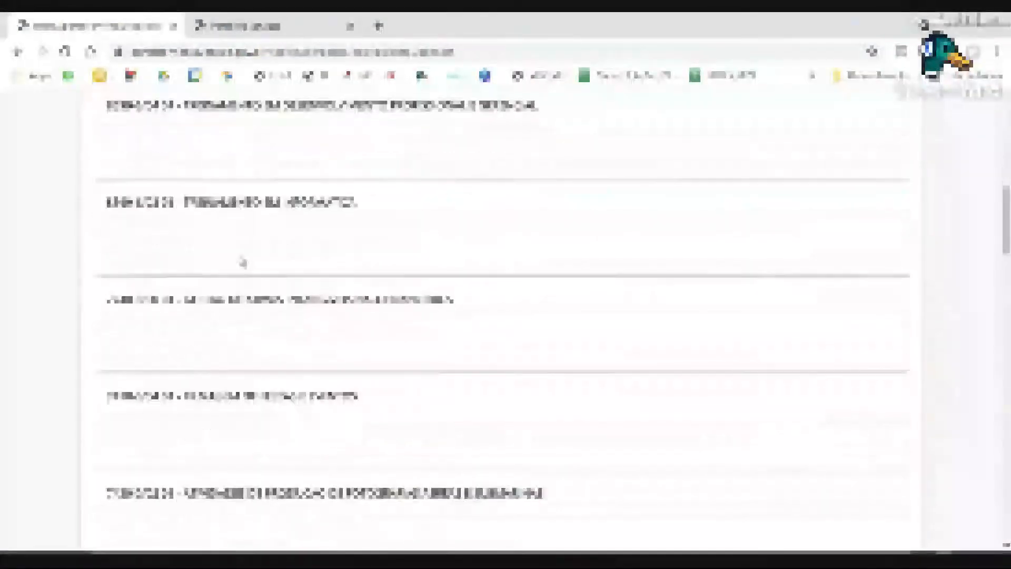
scroll(243, 261, "down", 15)
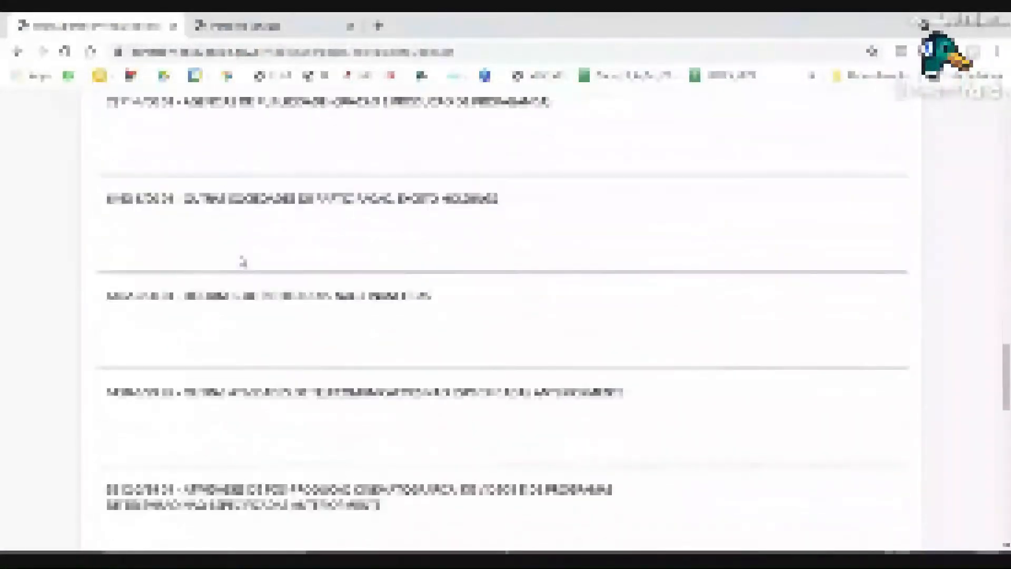
scroll(243, 261, "down", 6)
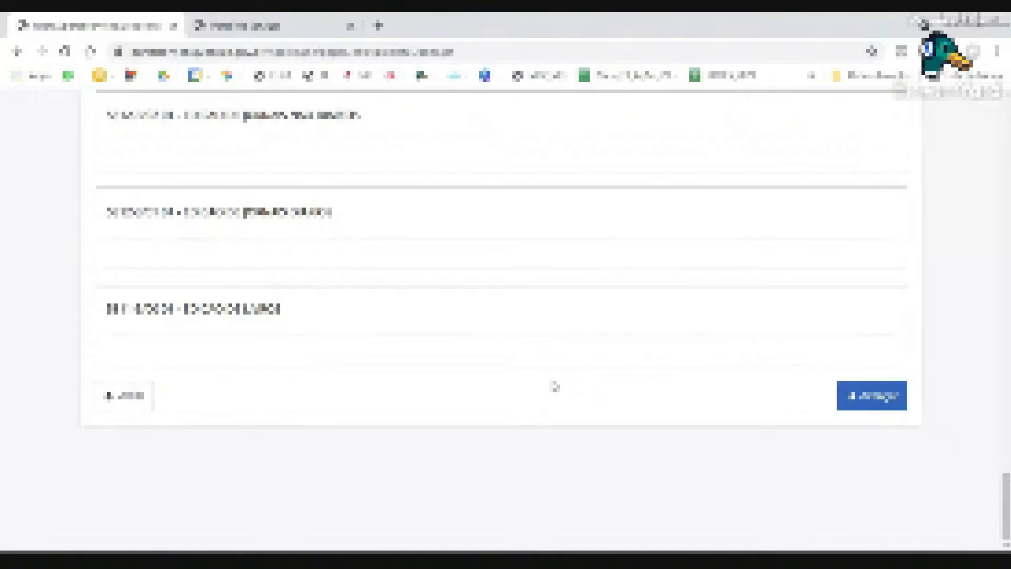
Briefly check the Portal de Serviços tab, then return to the viability form tab.
scroll(594, 263, "up", 2)
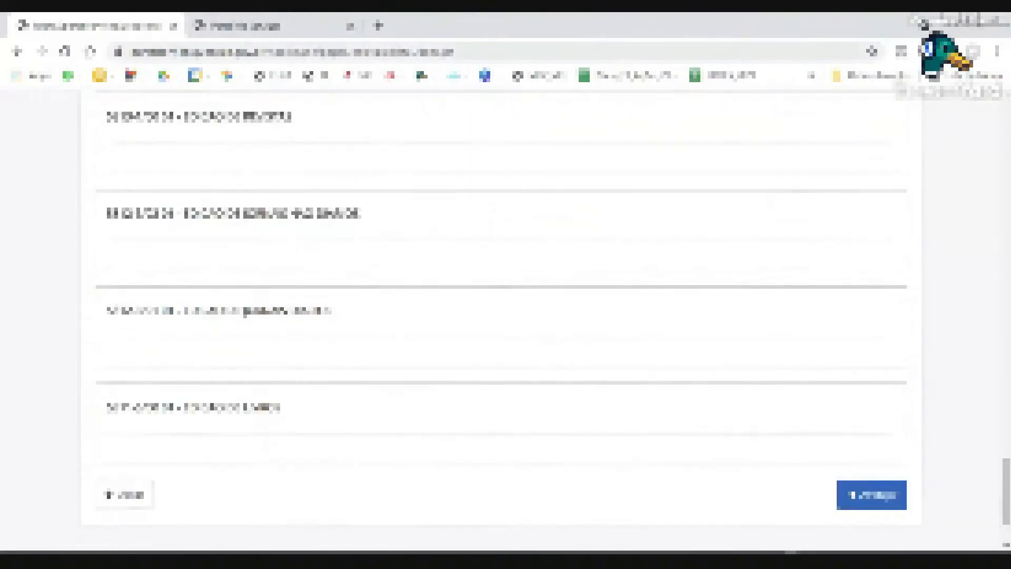
left_click(290, 26)
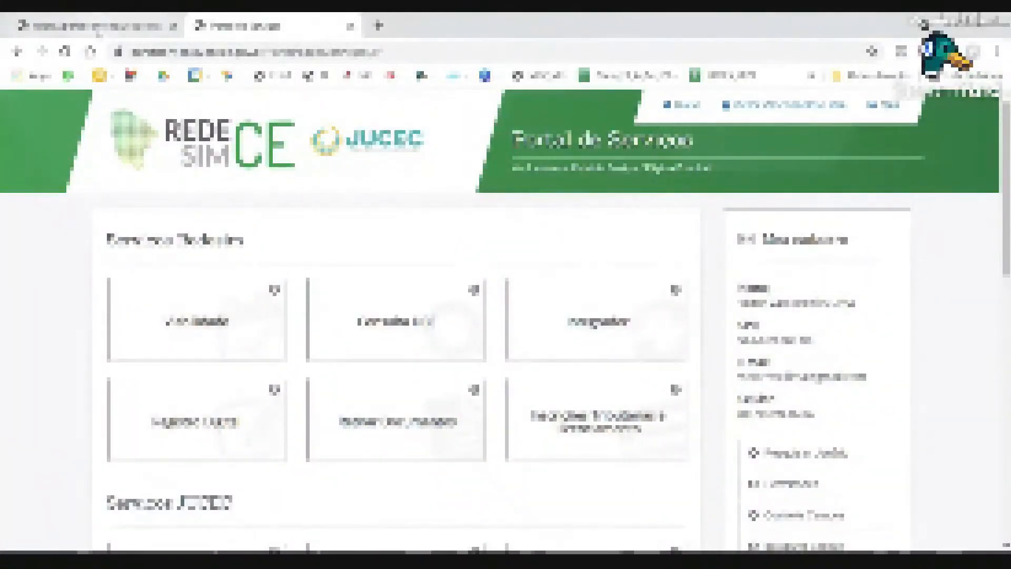
left_click(97, 26)
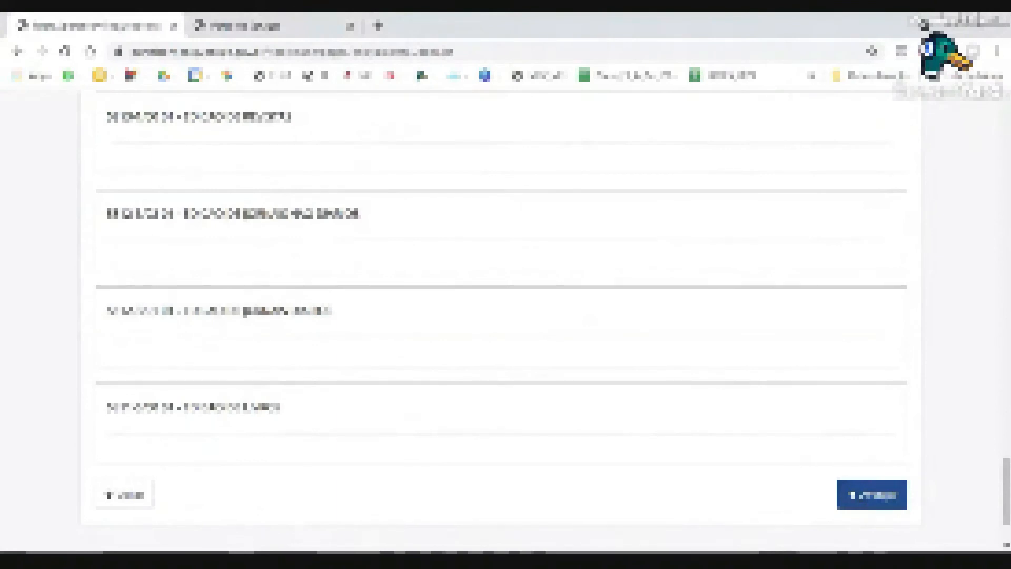
Advance to the Resumo e confirmação de Dados page and begin reviewing the summary.
left_click(868, 507)
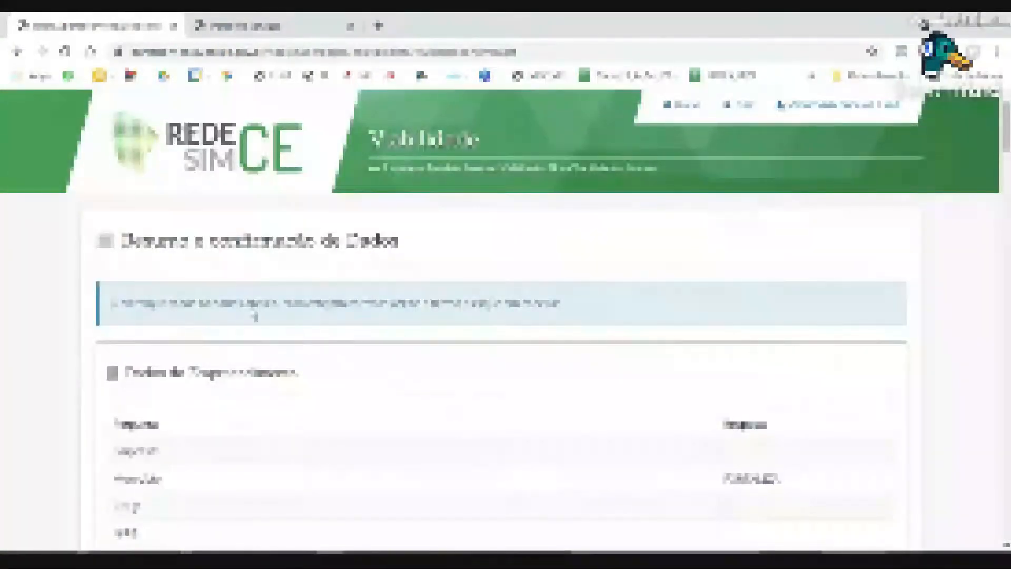
triple_click(421, 255)
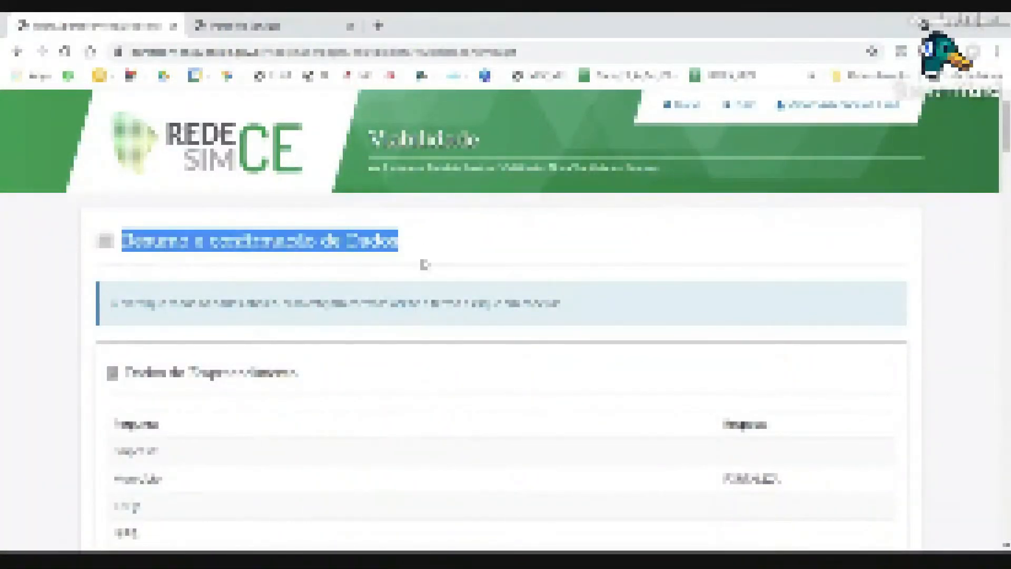
scroll(458, 274, "down", 2)
scroll(458, 274, "down", 3)
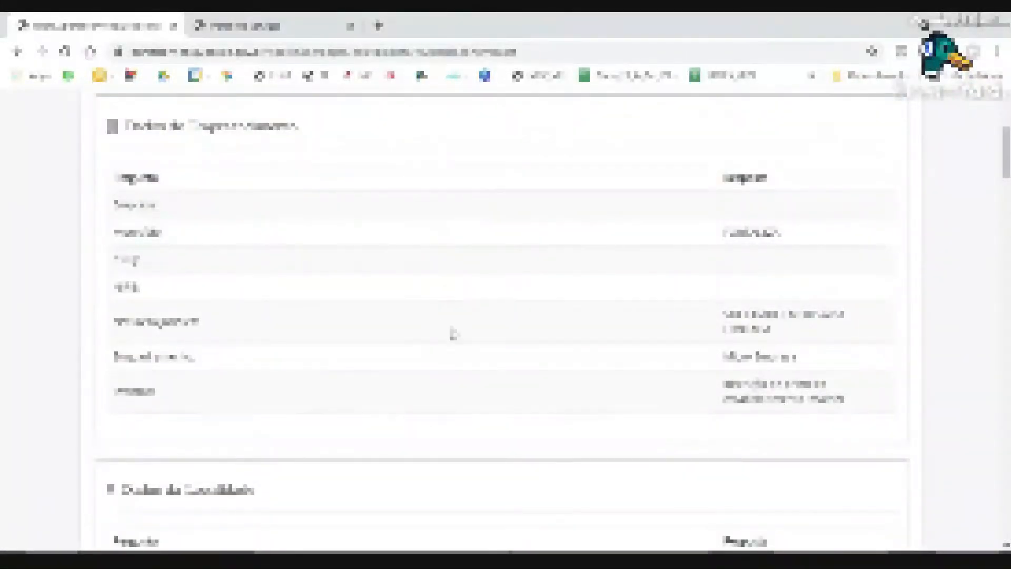
scroll(634, 363, "down", 5)
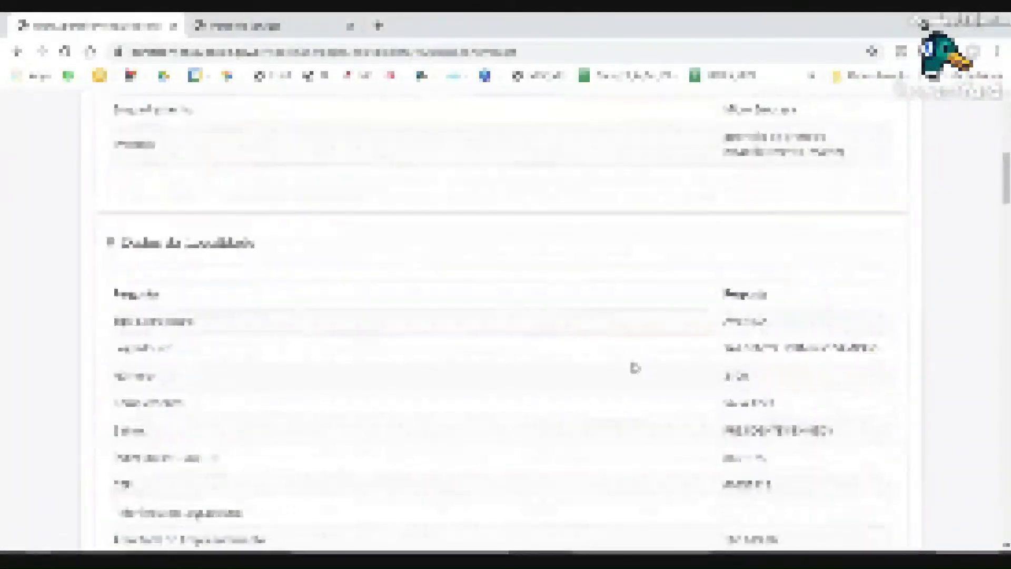
scroll(637, 369, "down", 6)
Review the rest of the summary down to the closing declaration notice.
scroll(634, 368, "down", 3)
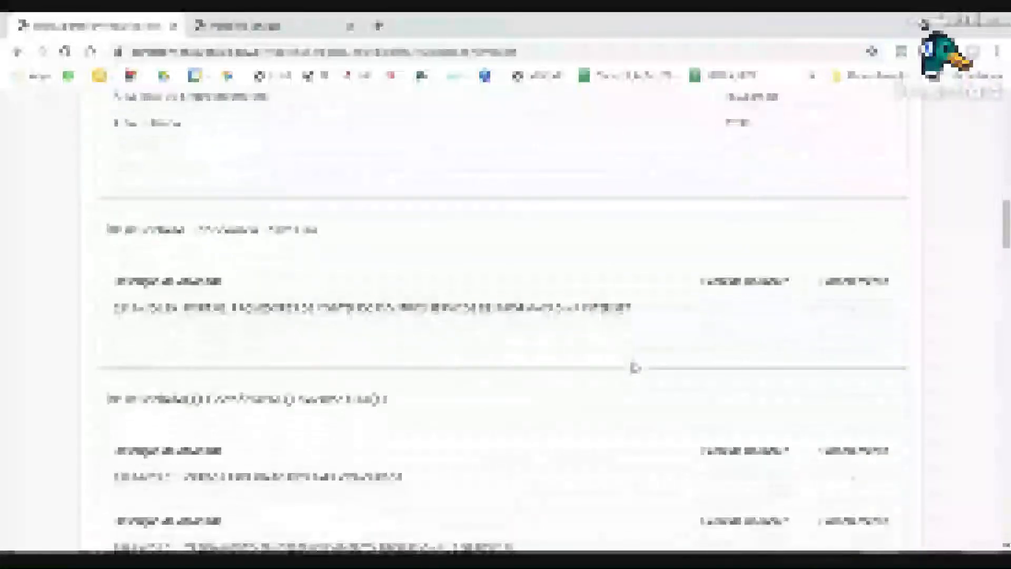
scroll(501, 255, "down", 6)
scroll(501, 256, "down", 10)
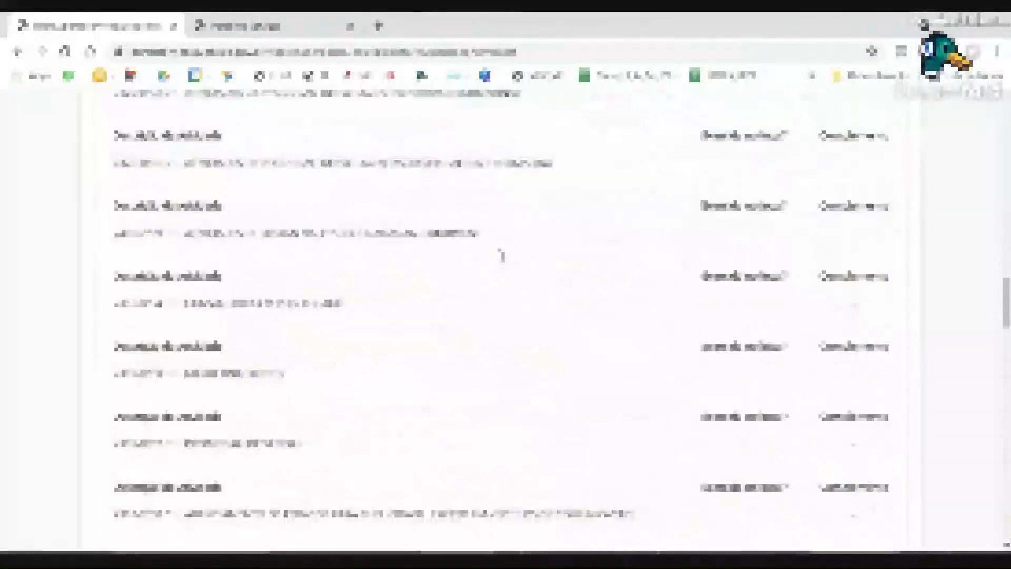
scroll(502, 257, "down", 6)
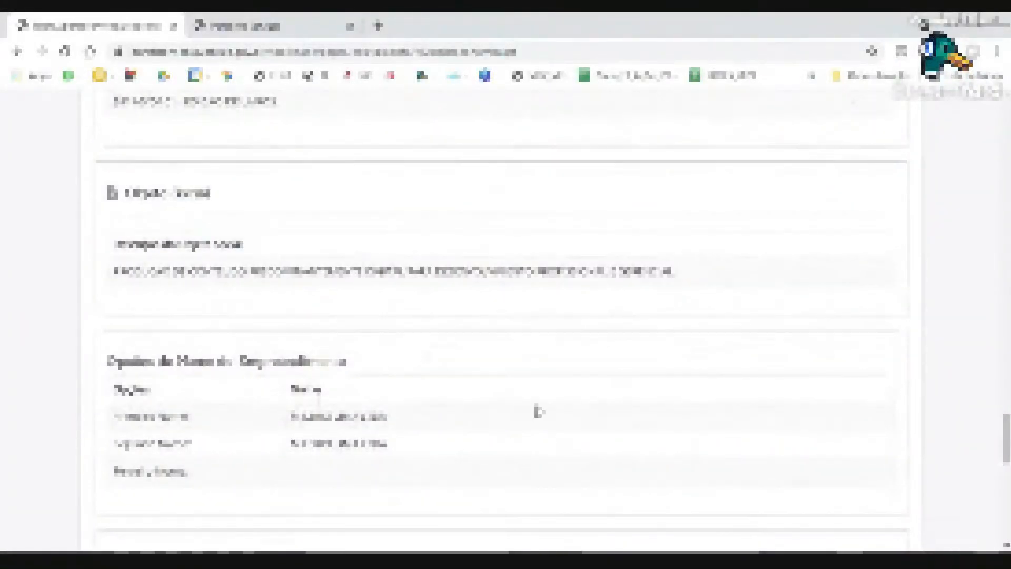
scroll(537, 409, "down", 5)
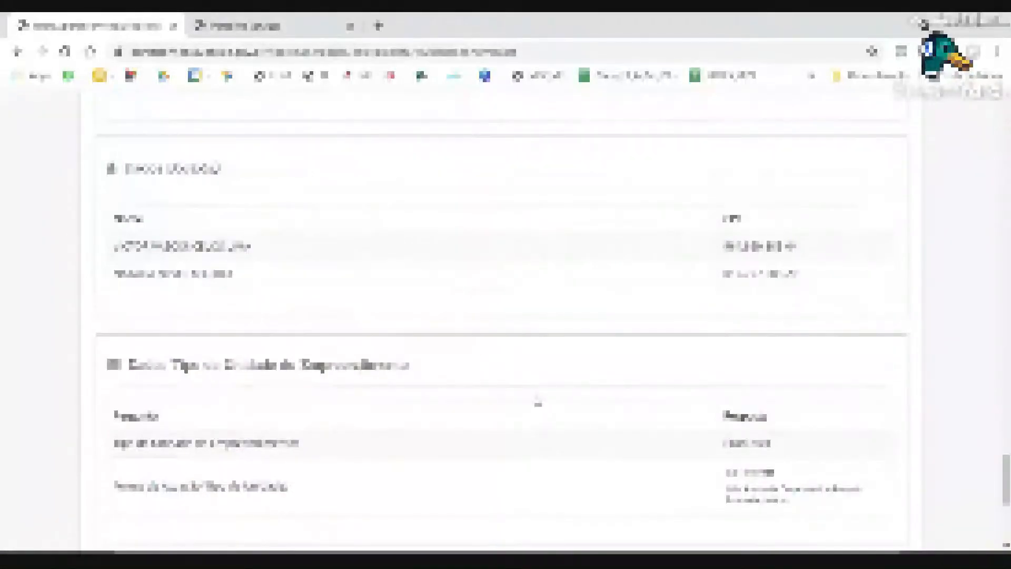
scroll(466, 357, "down", 5)
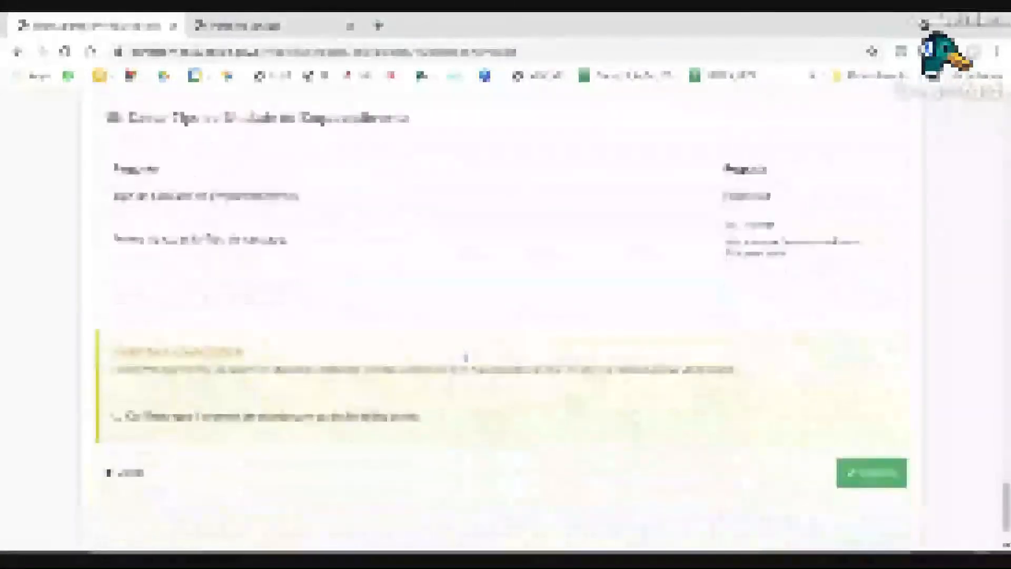
left_click_drag(114, 351, 266, 358)
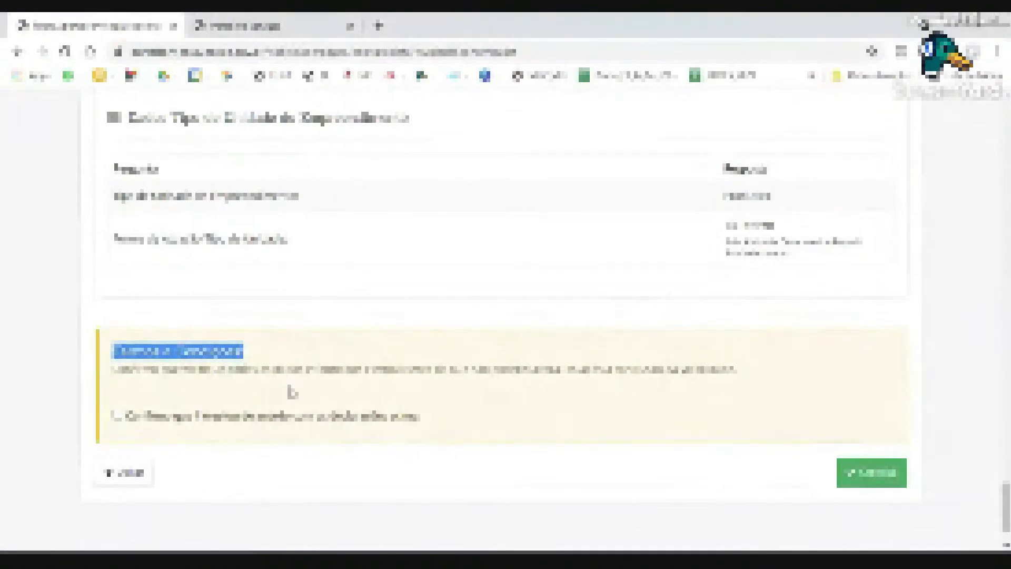
Tick the declaration checkbox and submit the Viabilidade request with Concluir.
left_click(117, 416)
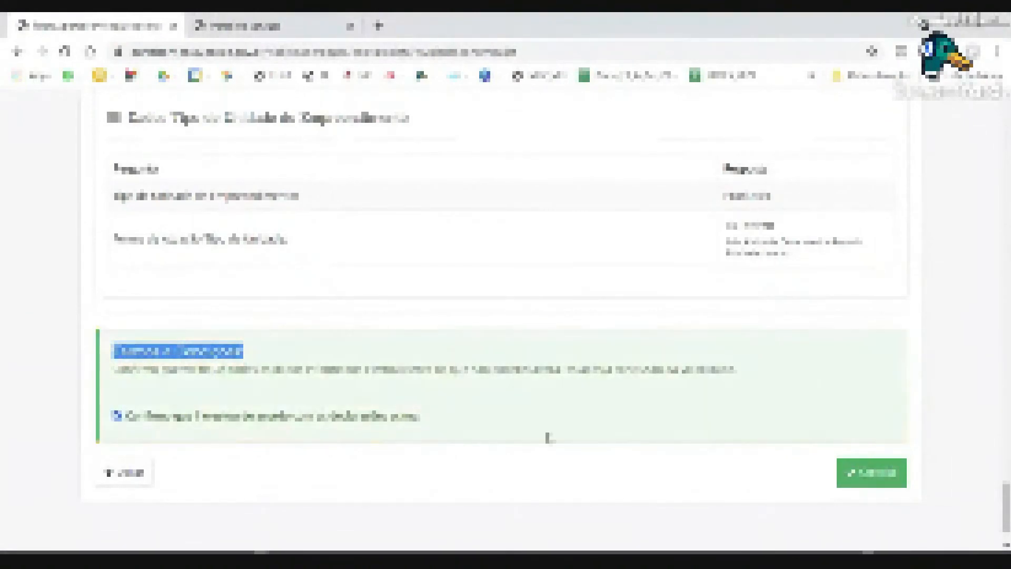
left_click(876, 474)
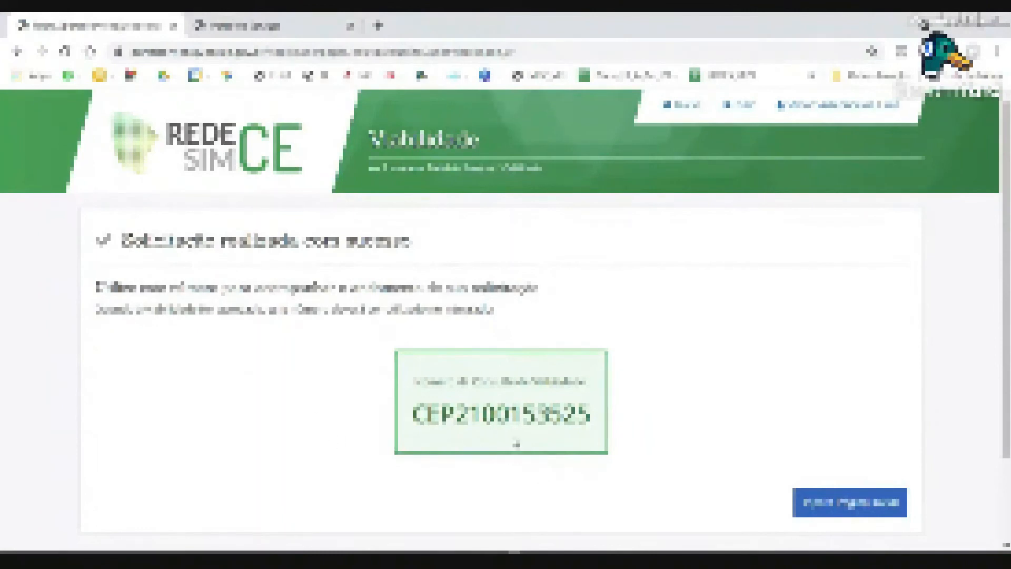
double_click(516, 442)
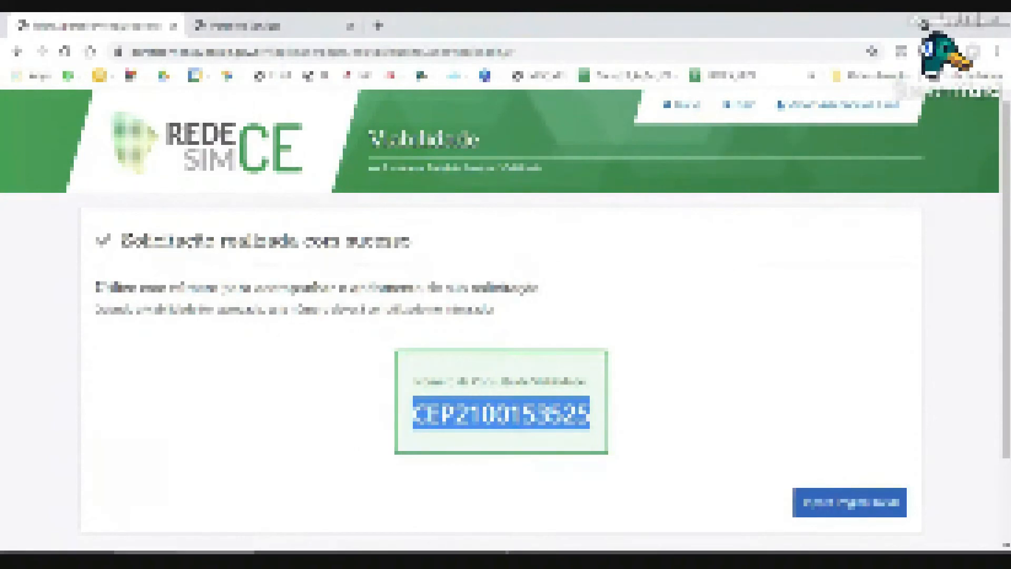
left_click(516, 492)
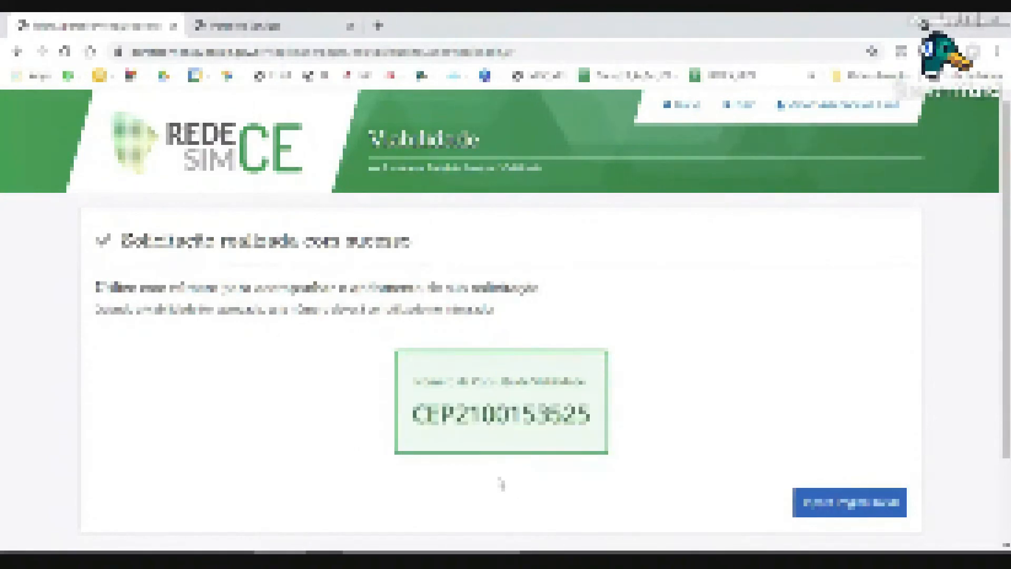